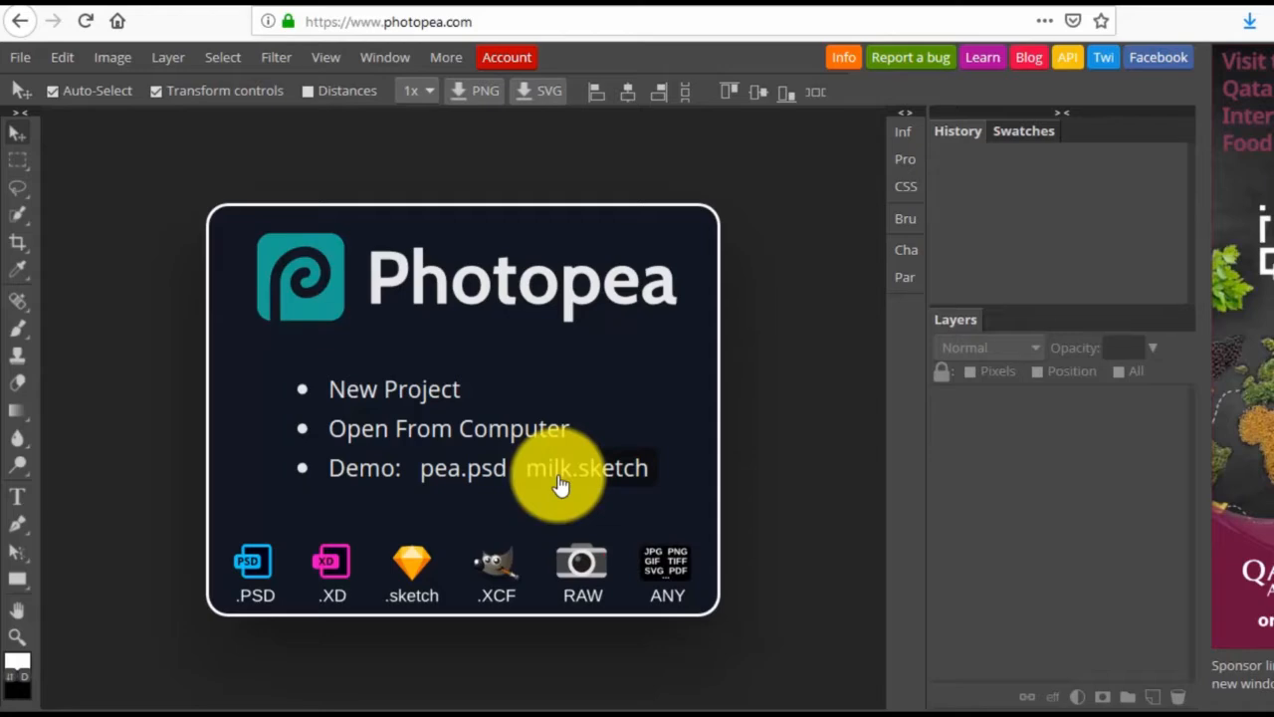
# Step: Start a new project and name it "Facebook ad"
pyautogui.click(26, 62)
pyautogui.click(33, 86)
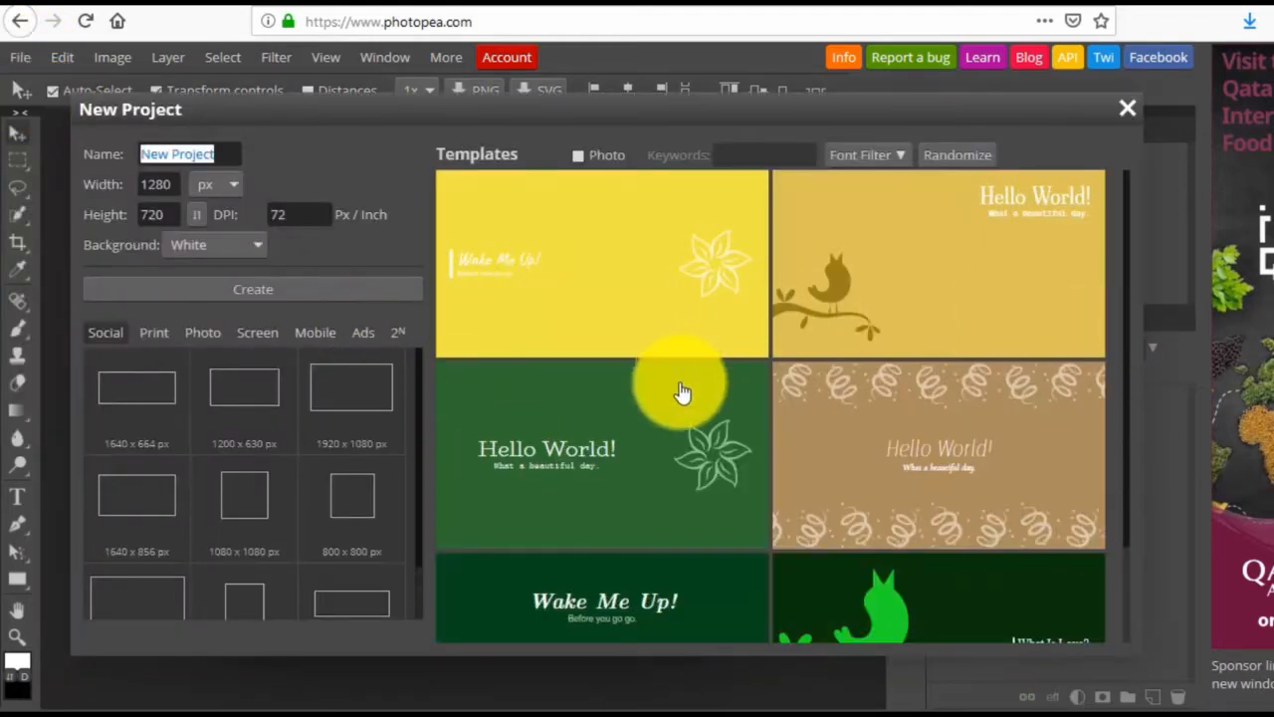
pyautogui.scroll(-5, 728, 439)
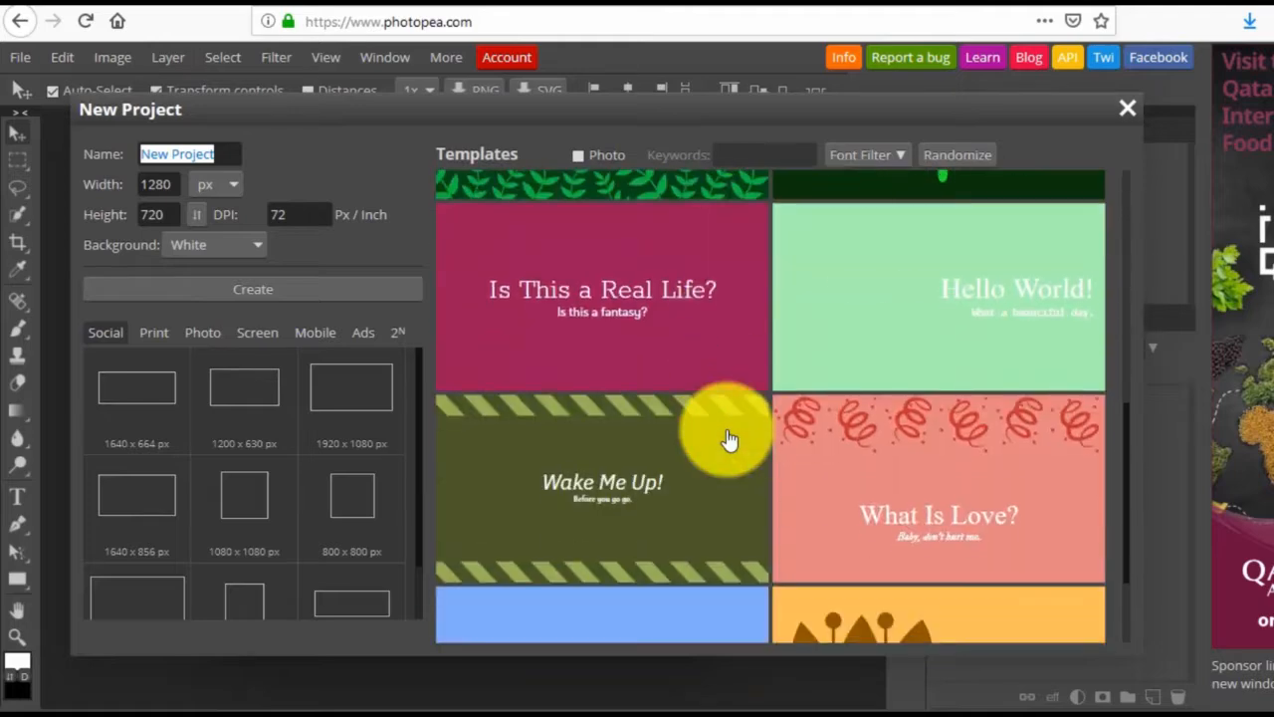
pyautogui.scroll(5, 825, 441)
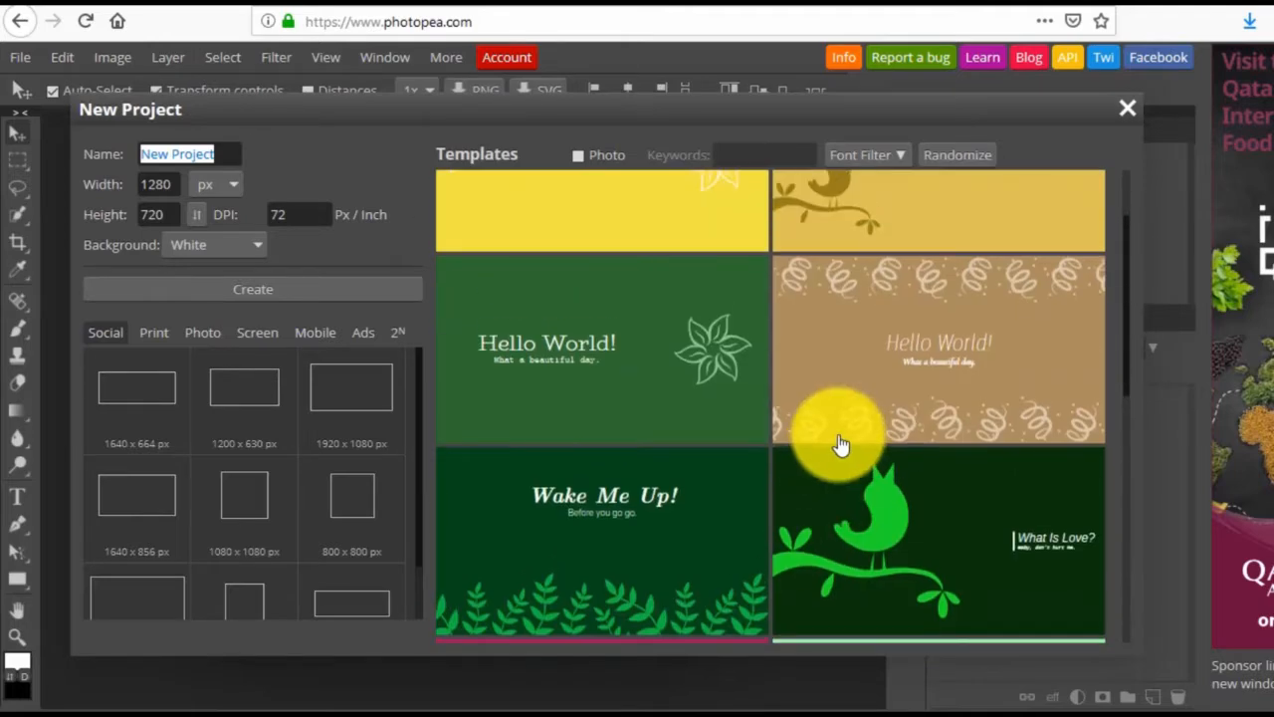
pyautogui.scroll(2, 839, 447)
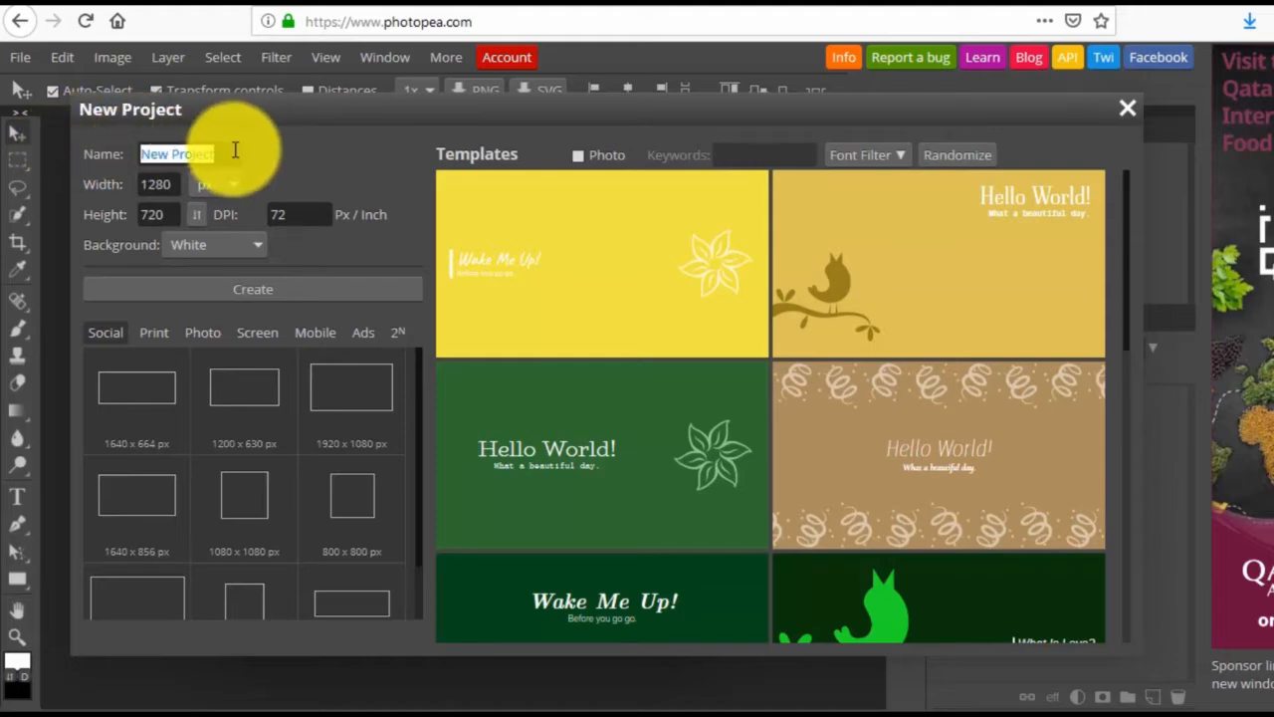
pyautogui.click(229, 152)
pyautogui.moveTo(229, 152); pyautogui.dragTo(95, 151)
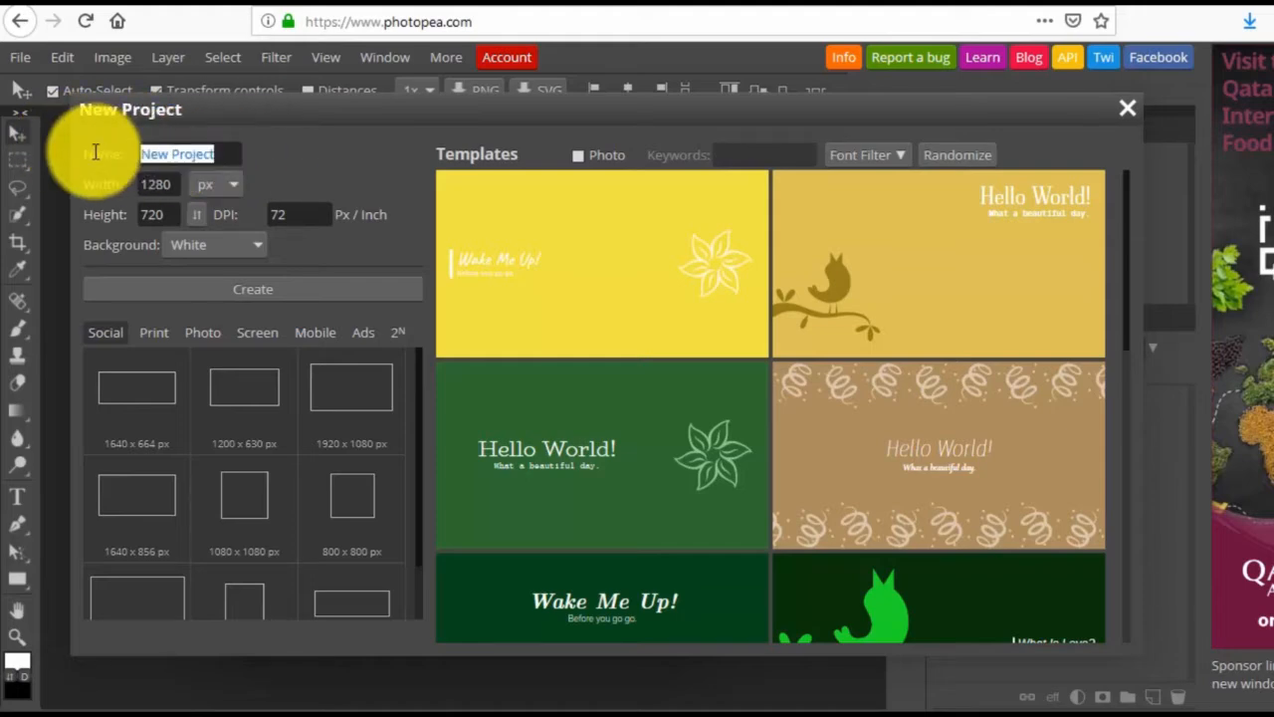
pyautogui.write('Facebook ad')
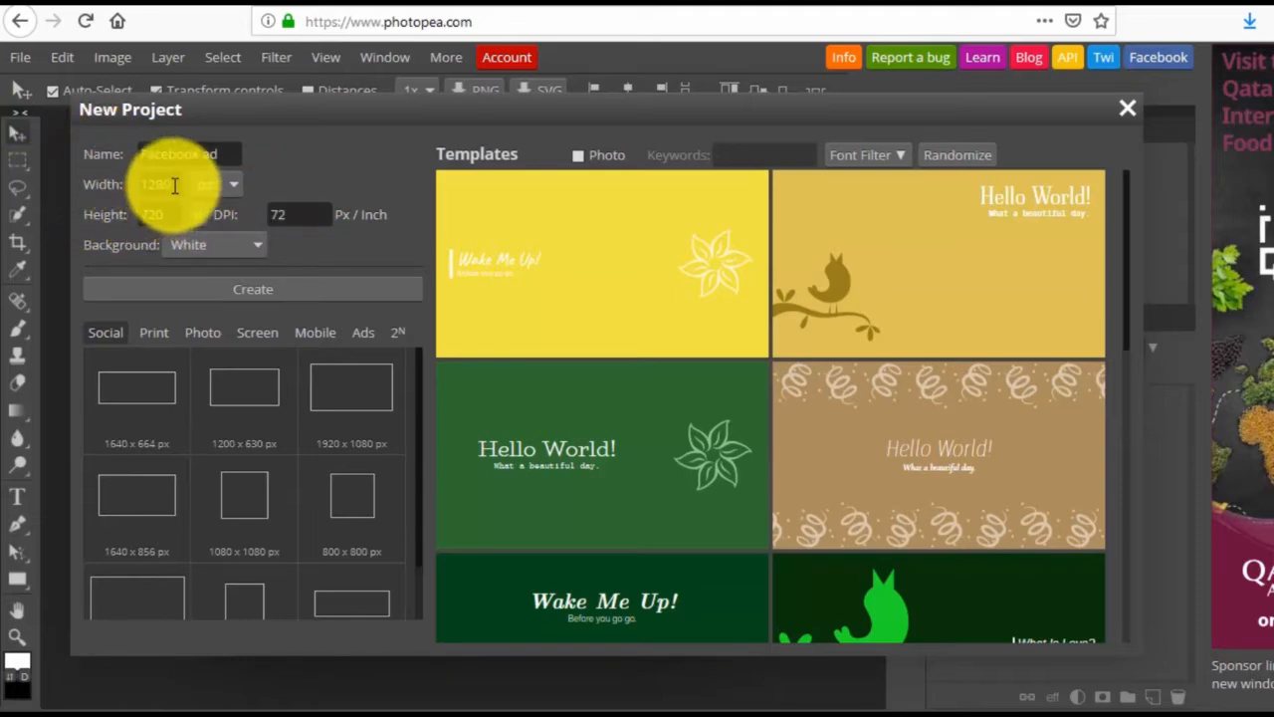
# Step: Set the project size to 1200 × 628 px with a transparent background and create it
pyautogui.moveTo(170, 185); pyautogui.dragTo(126, 183)
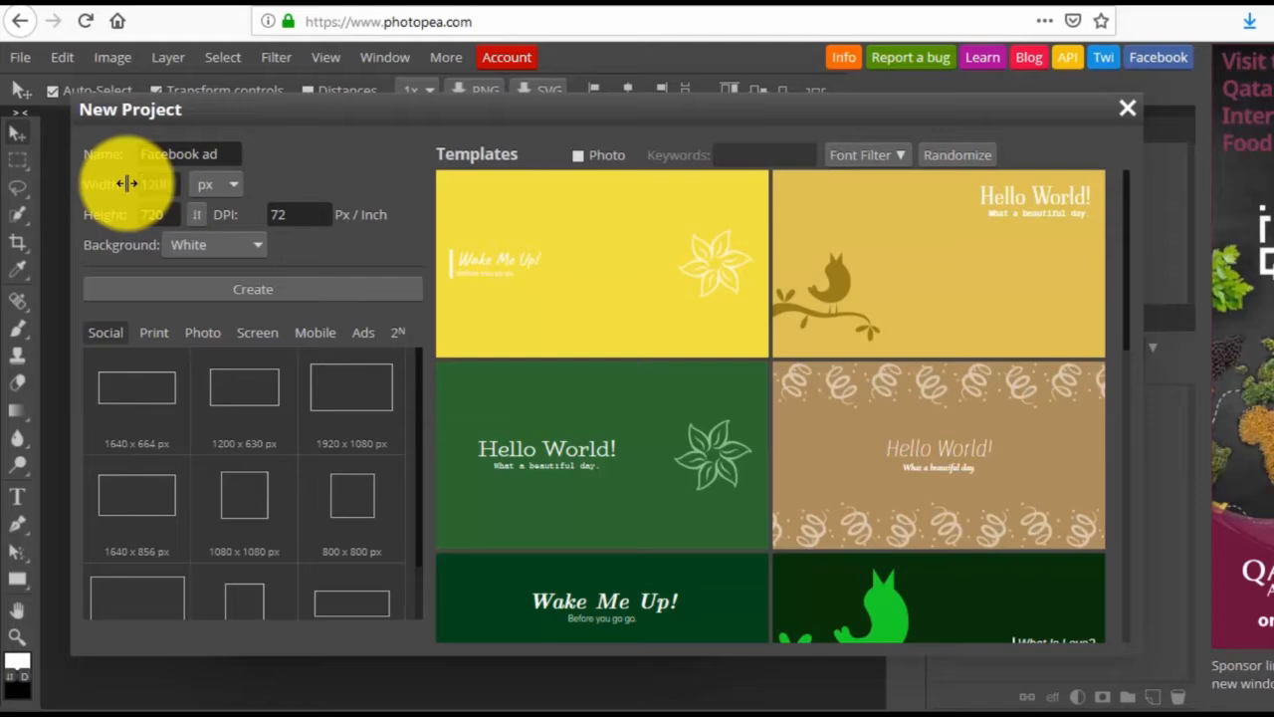
pyautogui.write('1200')
pyautogui.press('Tab')
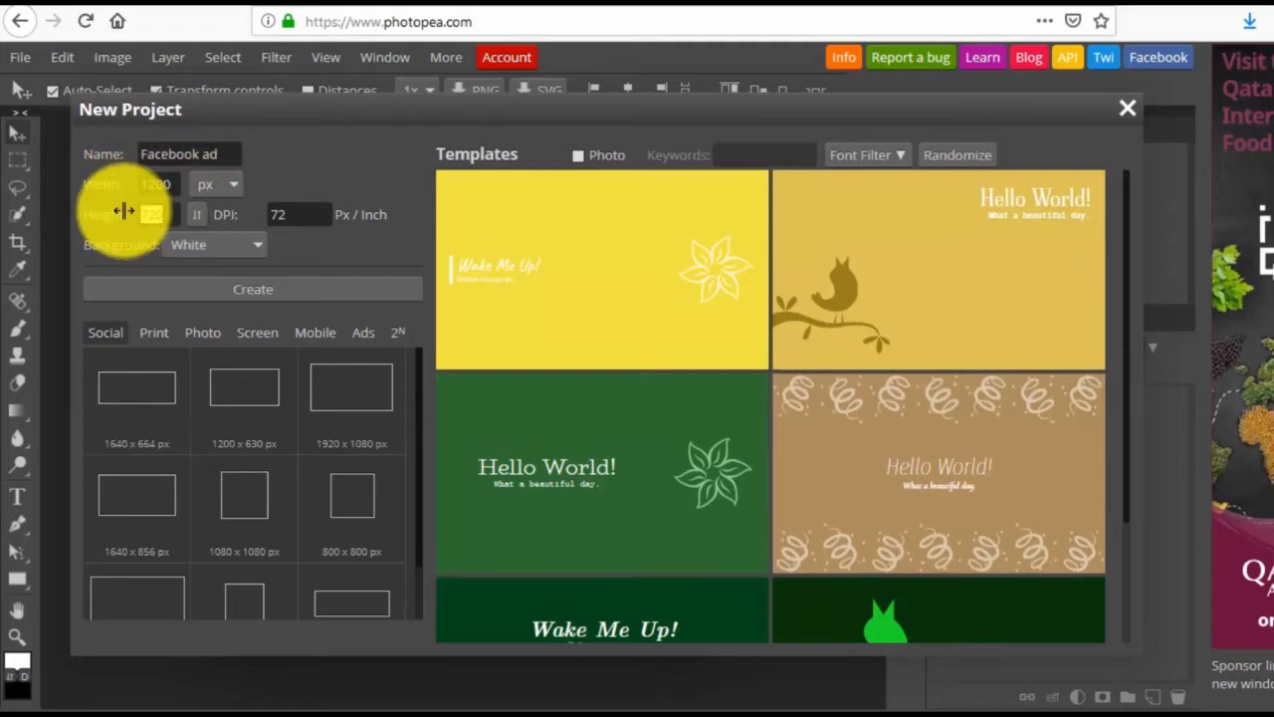
pyautogui.write('628')
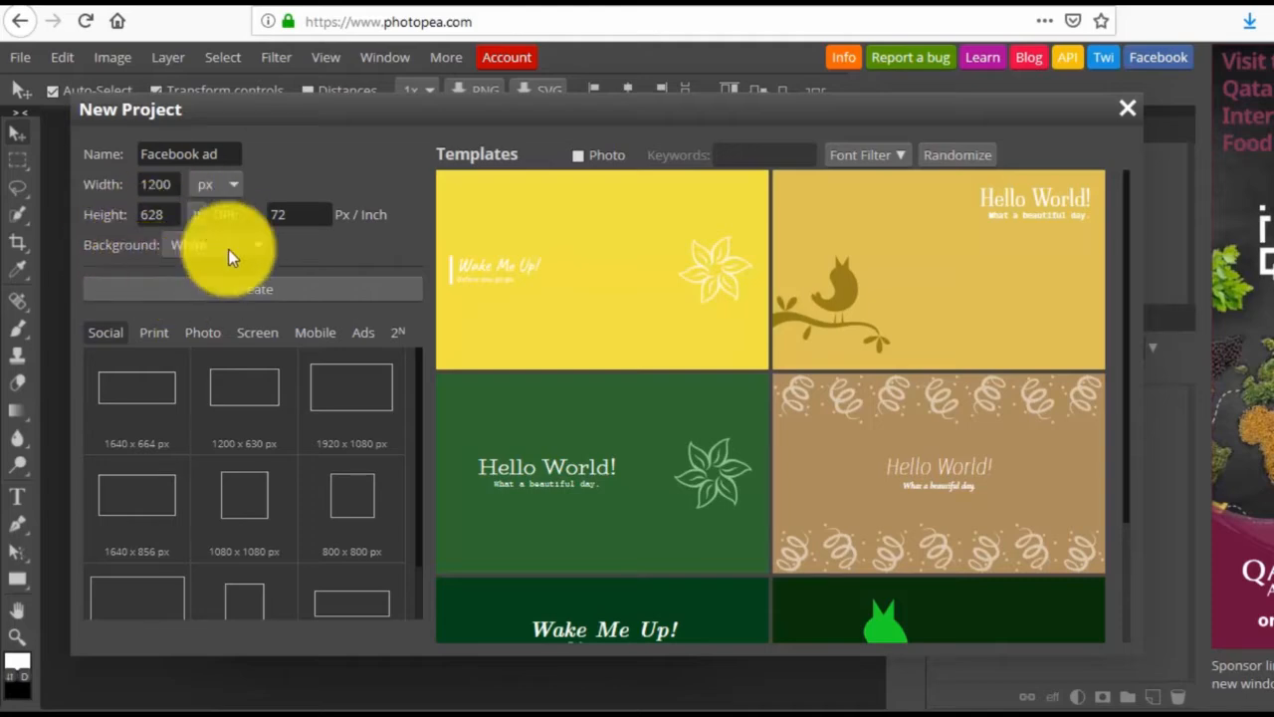
pyautogui.click(195, 244)
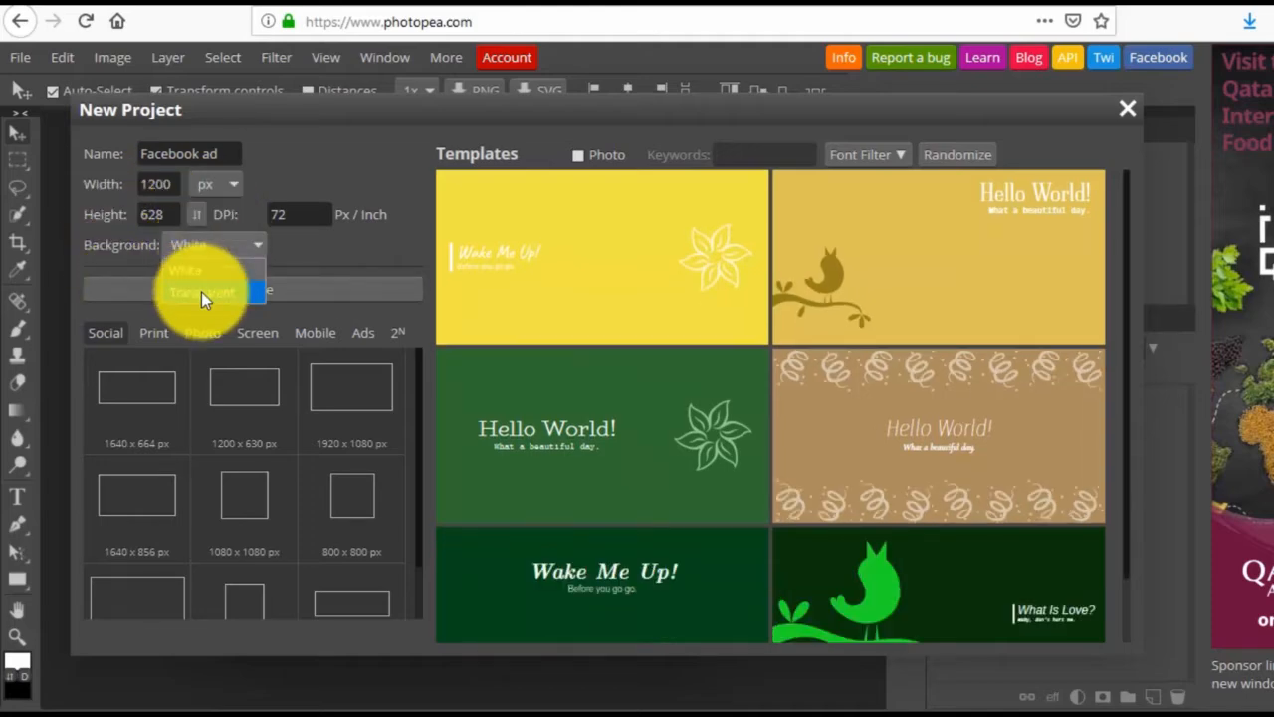
pyautogui.click(202, 292)
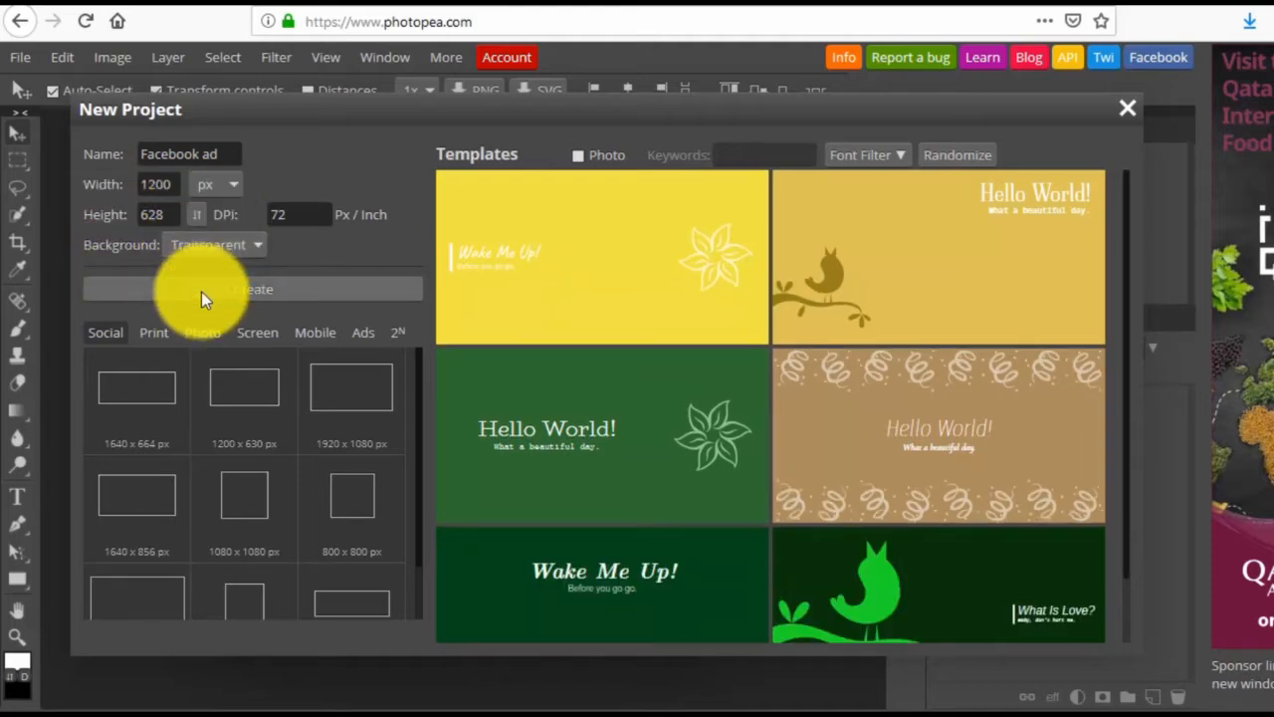
pyautogui.click(270, 291)
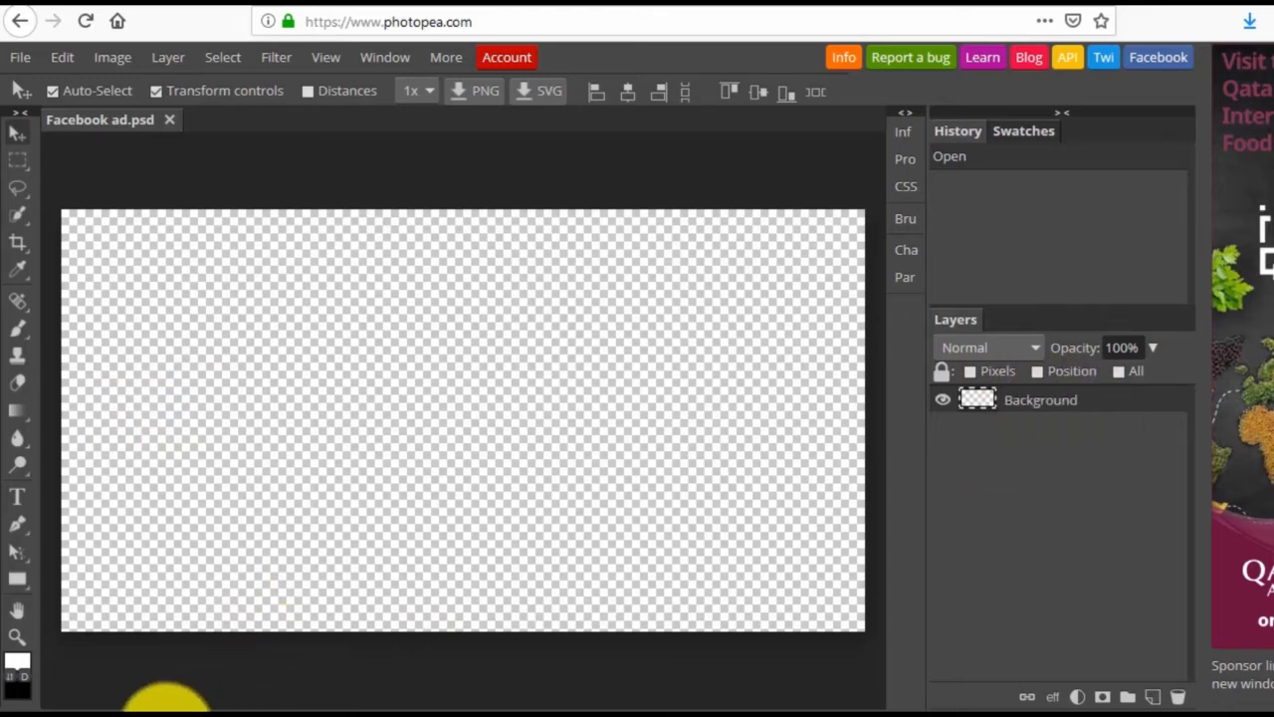
# Step: Place the first 3-in-1 apple peeler photo, showing the peeled apple, from the product image folder in Downloads onto the canvas
pyautogui.moveTo(202, 704)
pyautogui.click(362, 633)
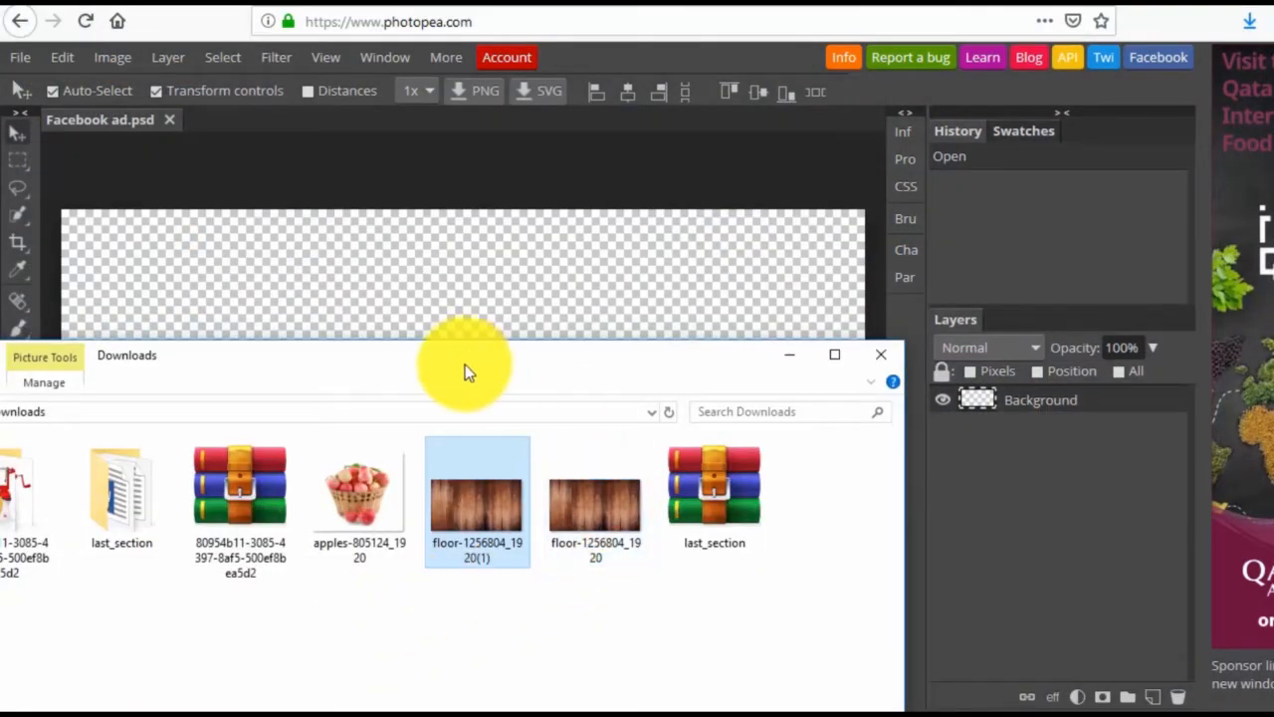
pyautogui.moveTo(817, 363); pyautogui.dragTo(980, 349)
pyautogui.doubleClick(409, 489)
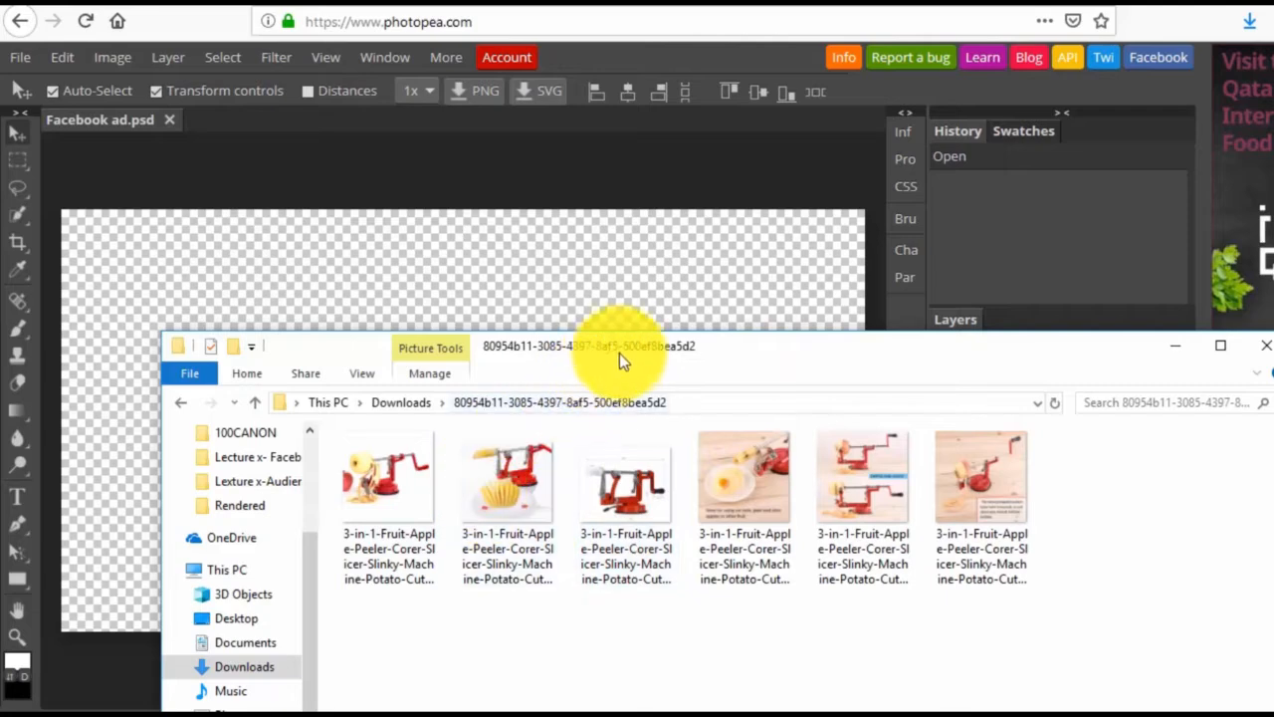
pyautogui.moveTo(629, 355); pyautogui.dragTo(653, 439)
pyautogui.moveTo(418, 566); pyautogui.dragTo(475, 331)
pyautogui.moveTo(422, 633); pyautogui.dragTo(454, 344)
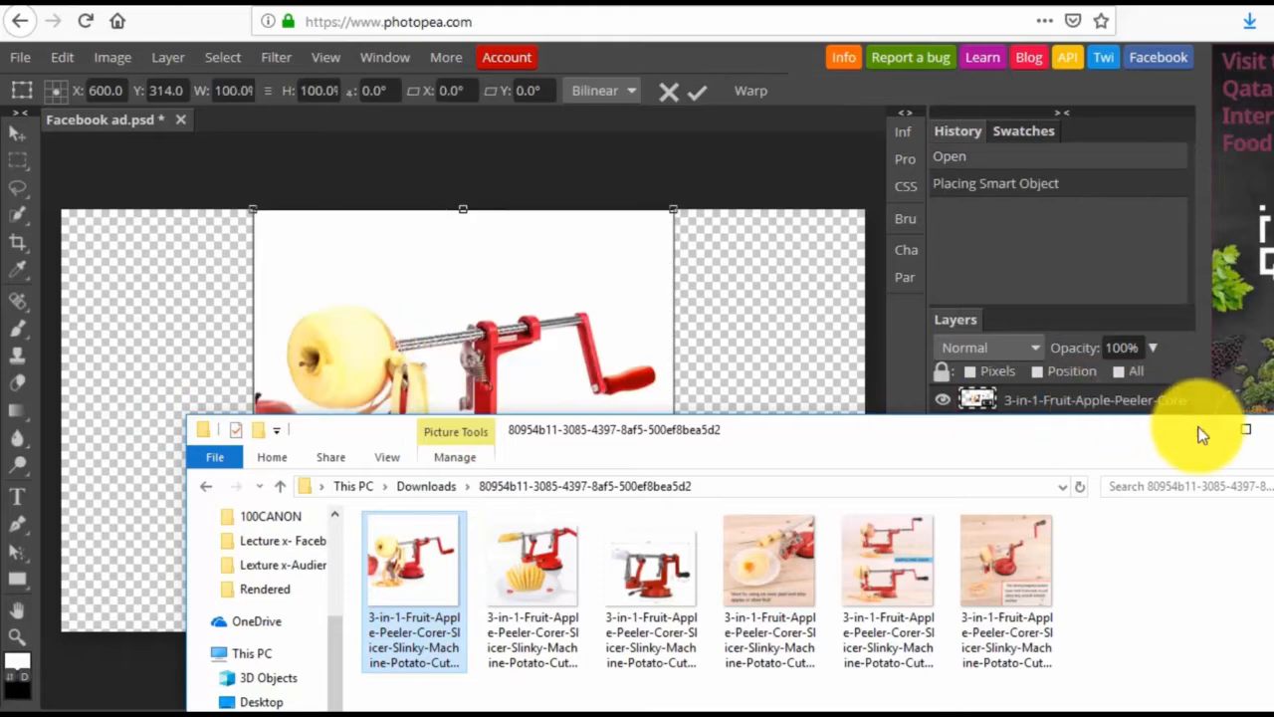
pyautogui.click(1200, 429)
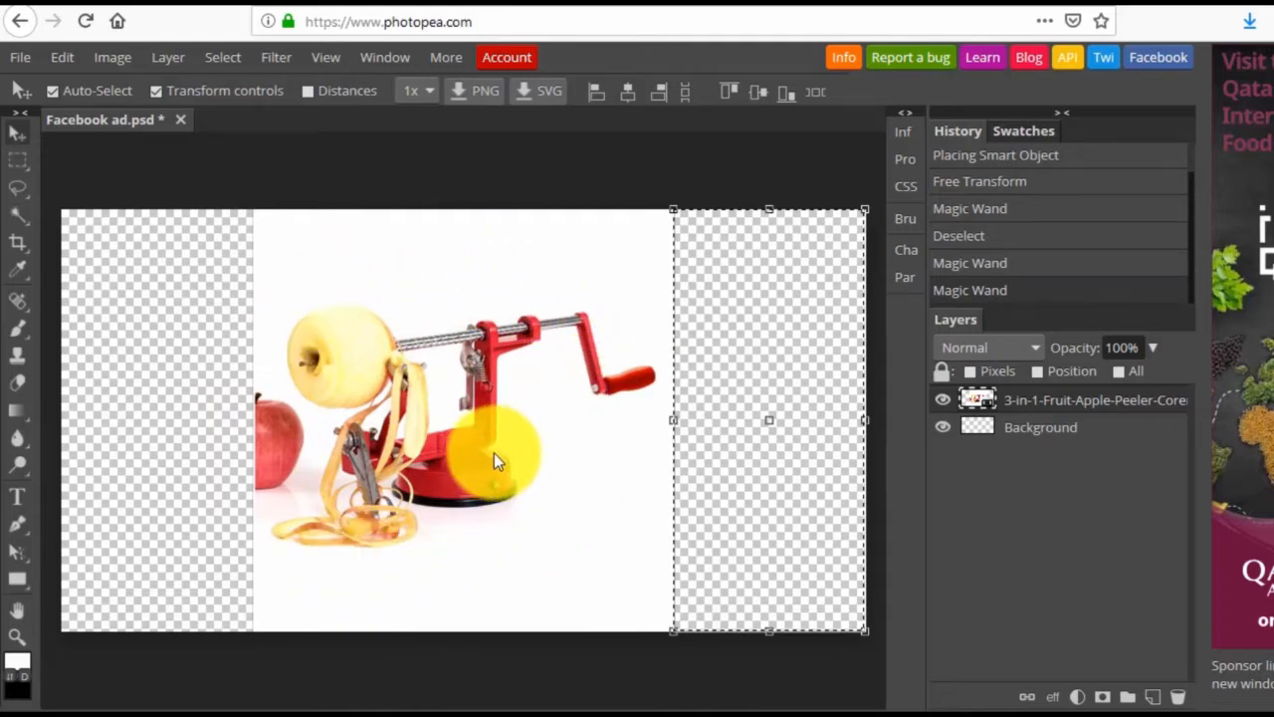
# Step: Clear the current selection and rasterize the apple peeler layer
pyautogui.hotkey('ctrl', 'd')
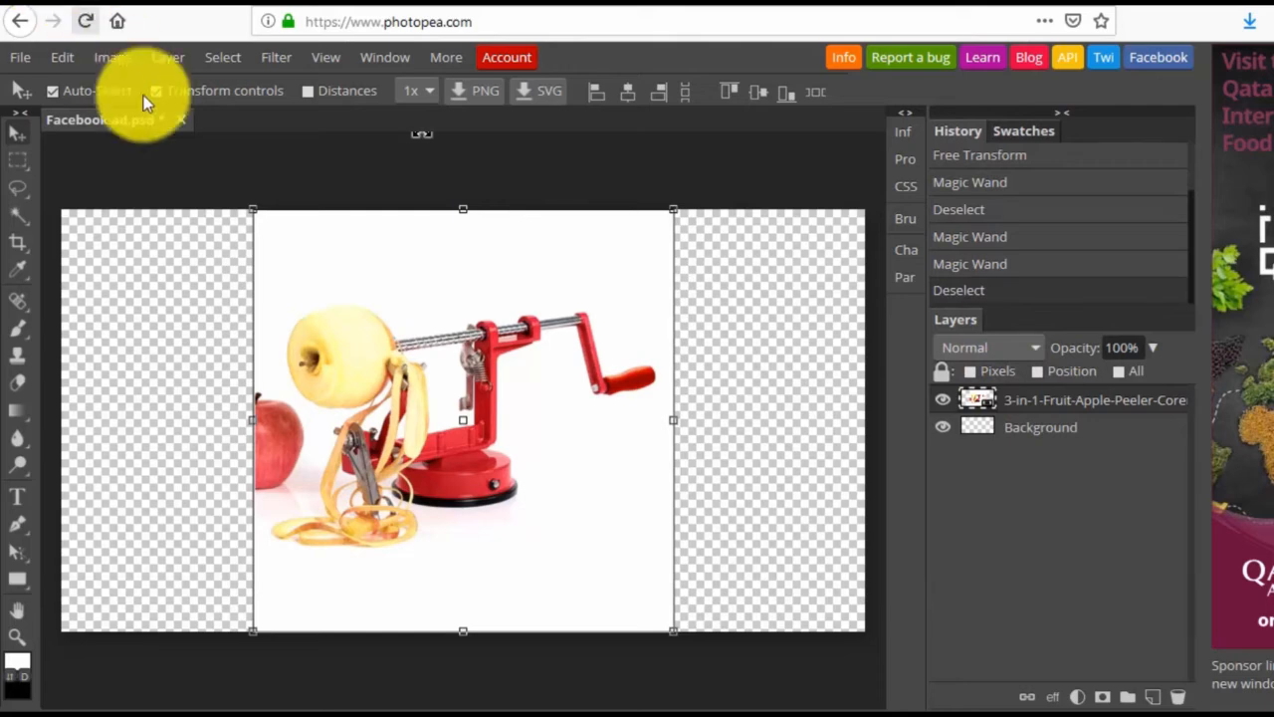
pyautogui.click(167, 60)
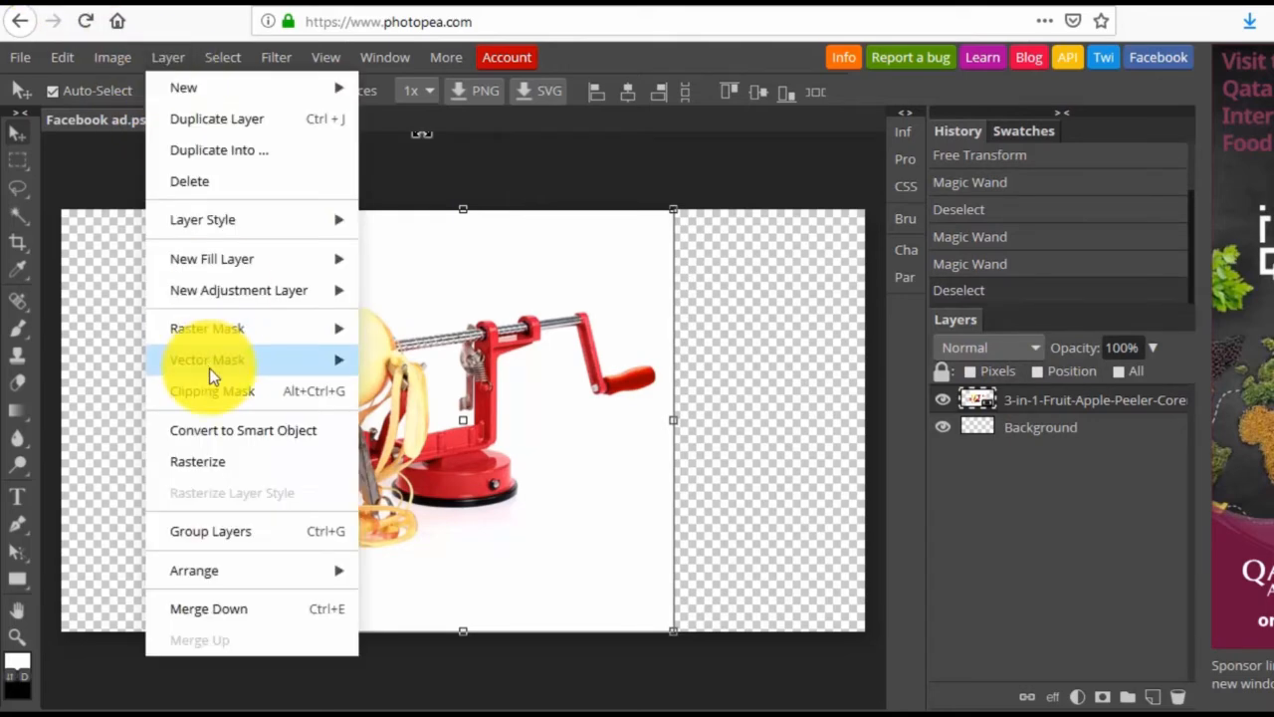
pyautogui.click(220, 461)
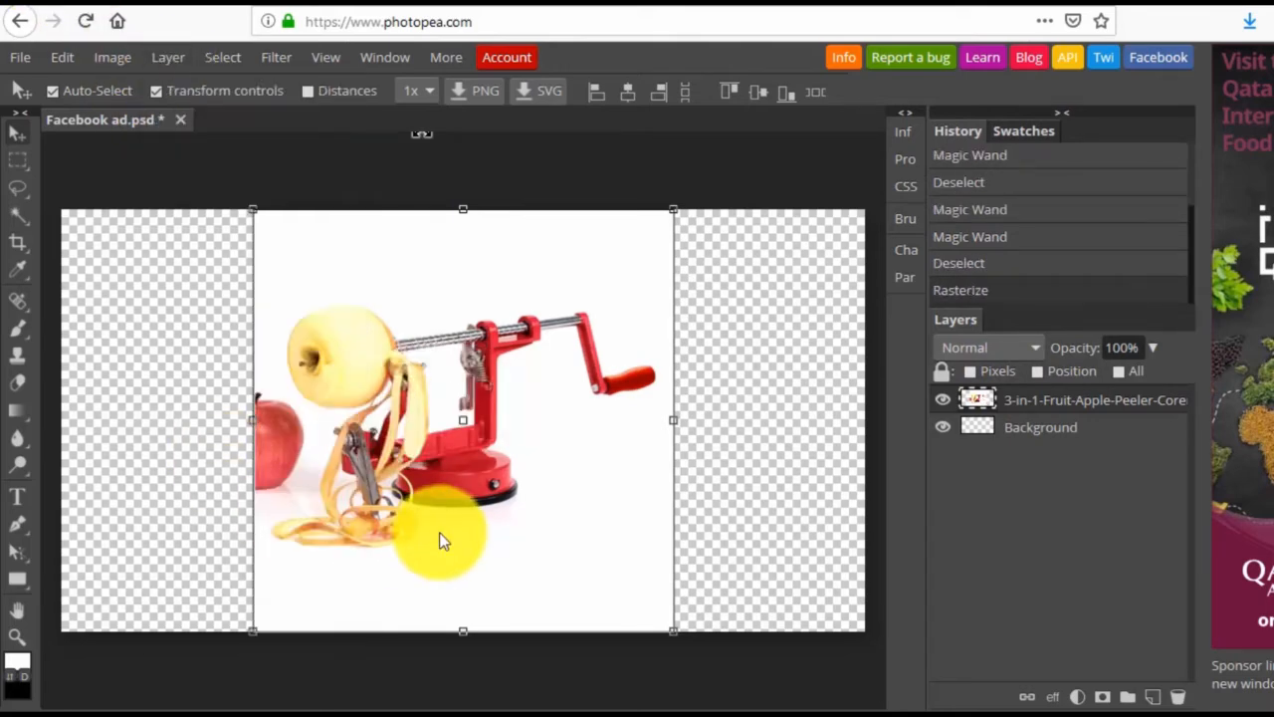
# Step: Delete the white background around the apple peeler and inside its frame using the Magic Wand
pyautogui.click(22, 228)
pyautogui.click(120, 253)
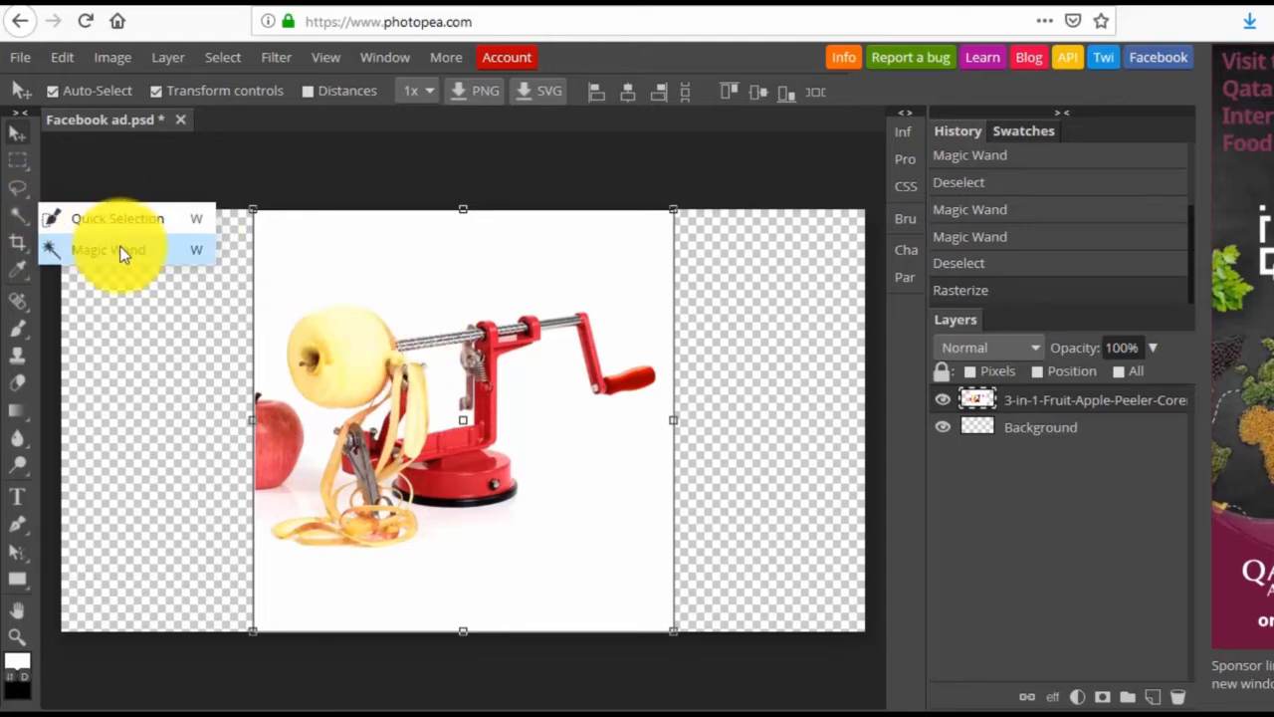
pyautogui.click(399, 269)
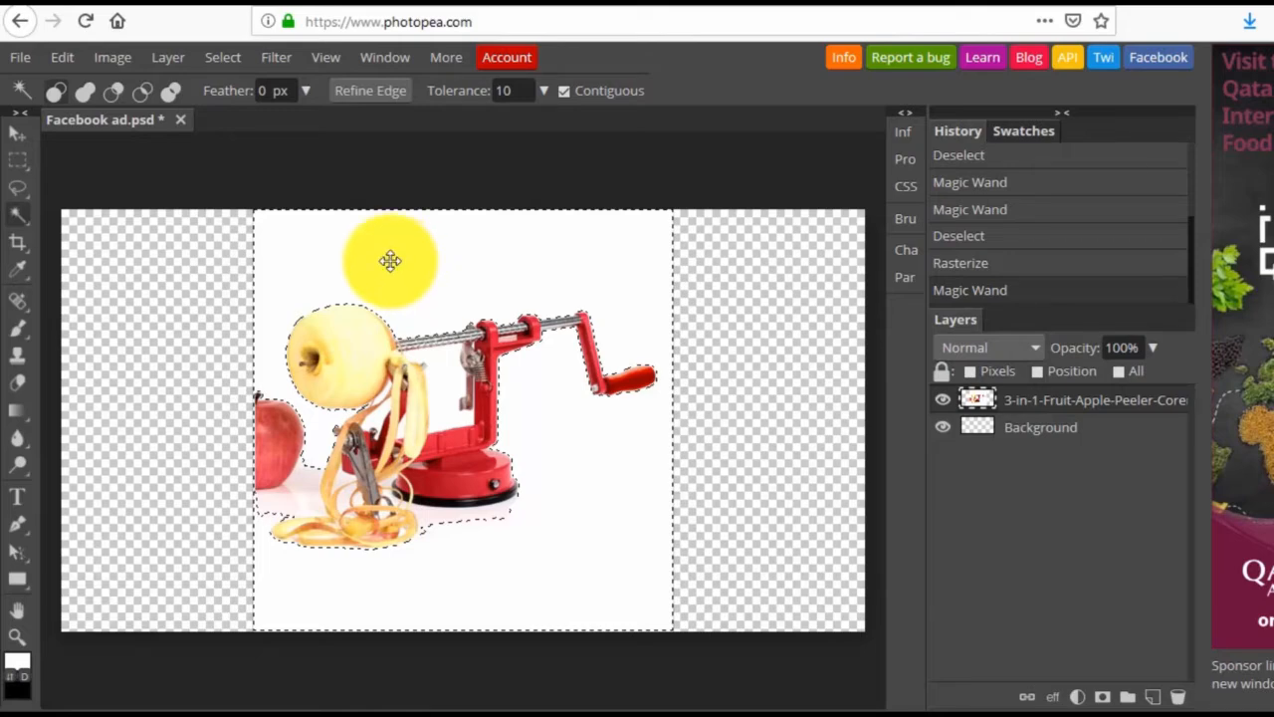
pyautogui.press('Delete')
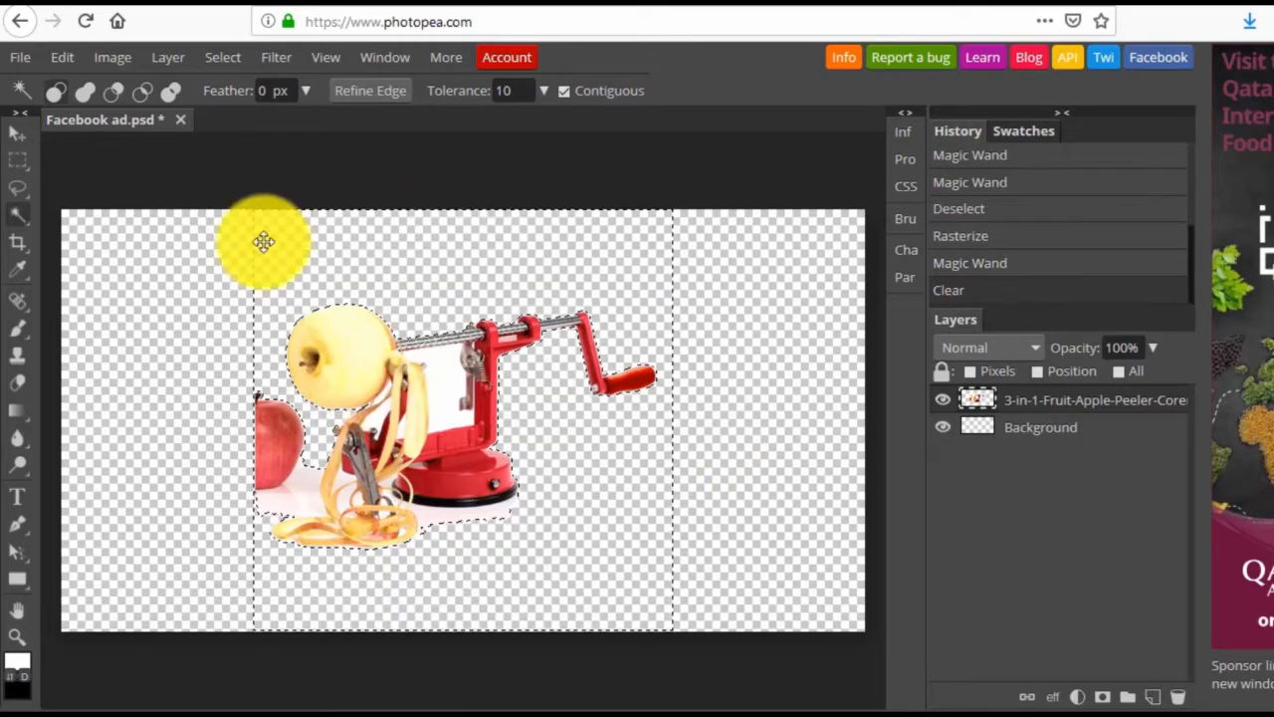
pyautogui.rightClick(17, 242)
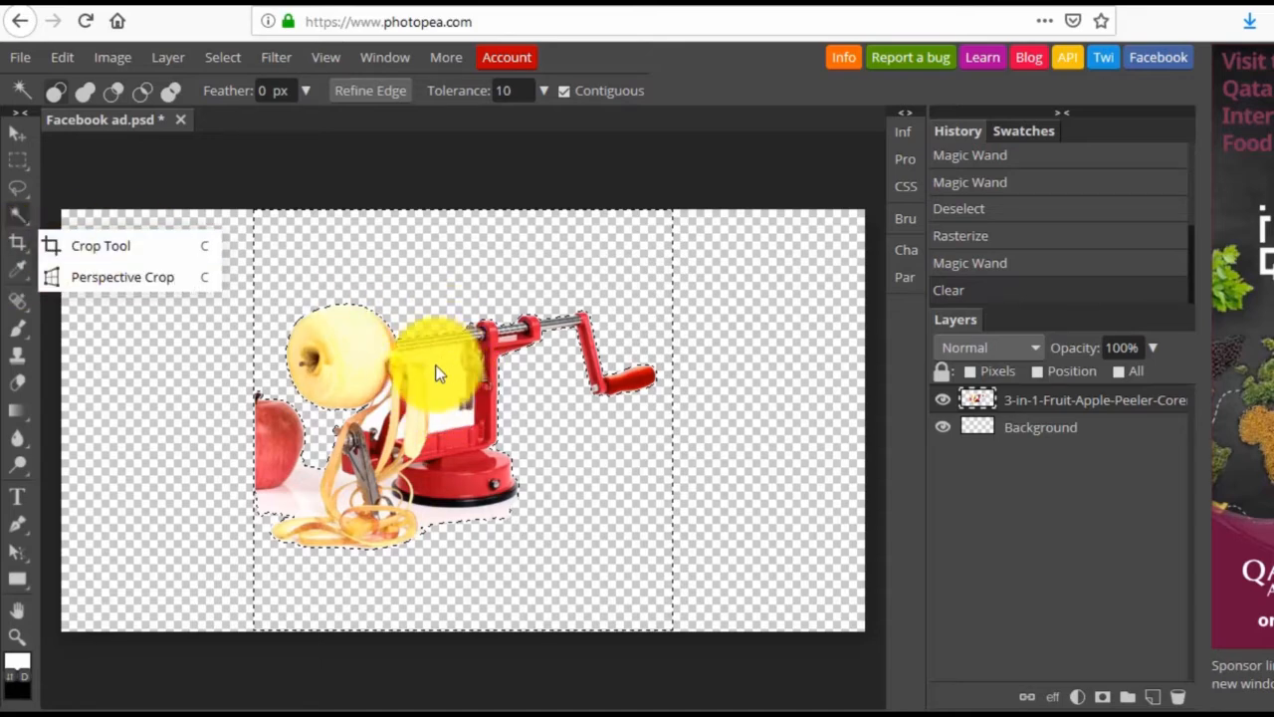
pyautogui.click(453, 388)
pyautogui.press('Delete')
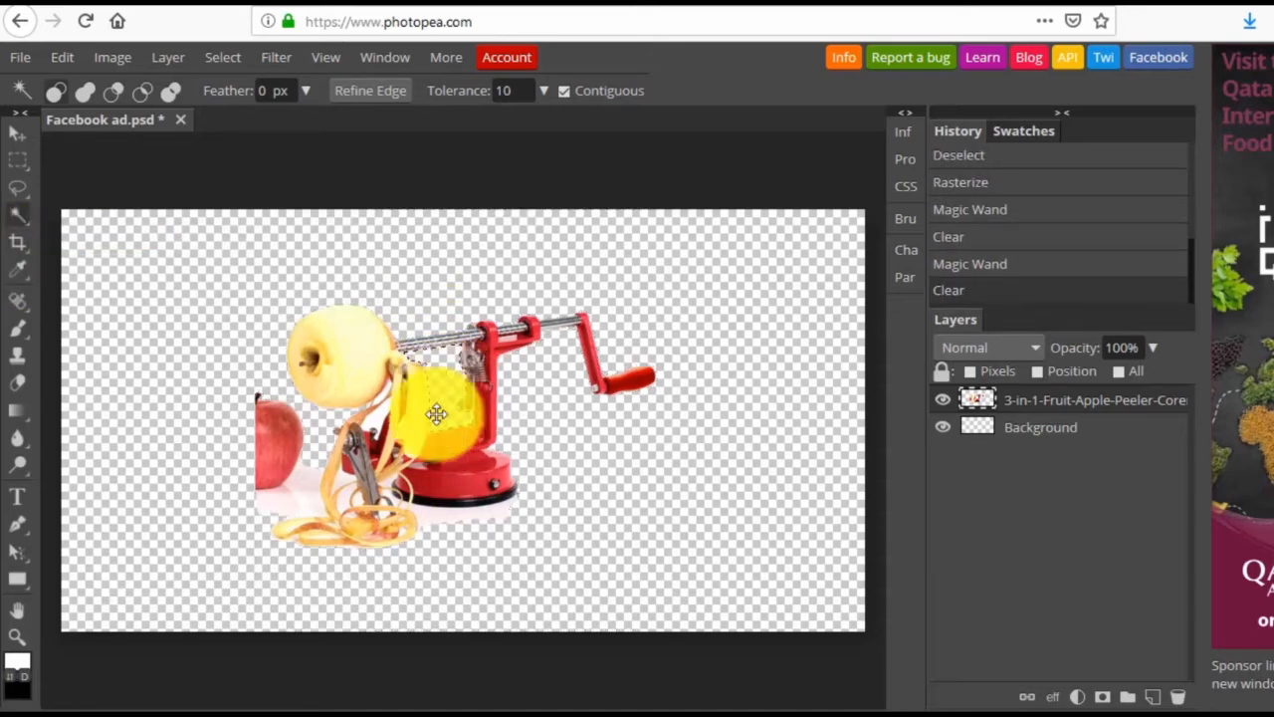
# Step: Delete the leftover pale shadow areas below the red apple and the peeler base with the Magic Wand
pyautogui.click(305, 494)
pyautogui.press('Delete')
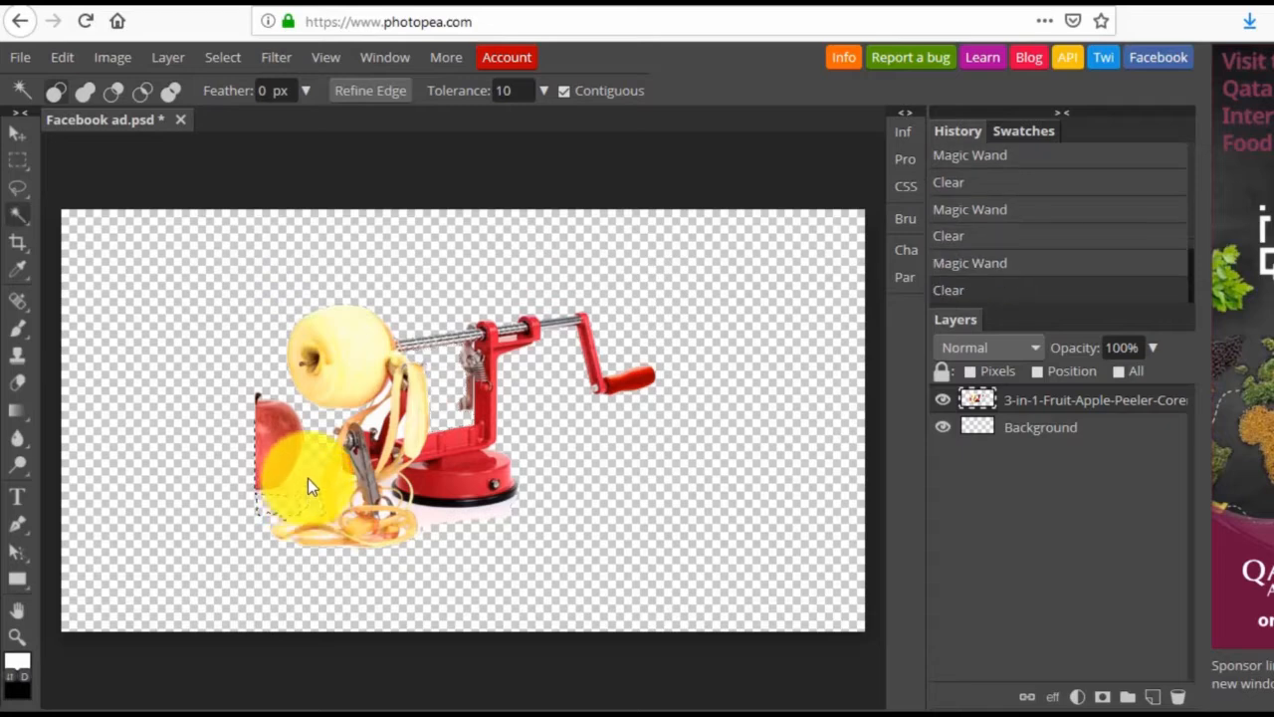
pyautogui.press('Delete')
pyautogui.click(299, 478)
pyautogui.press('Delete')
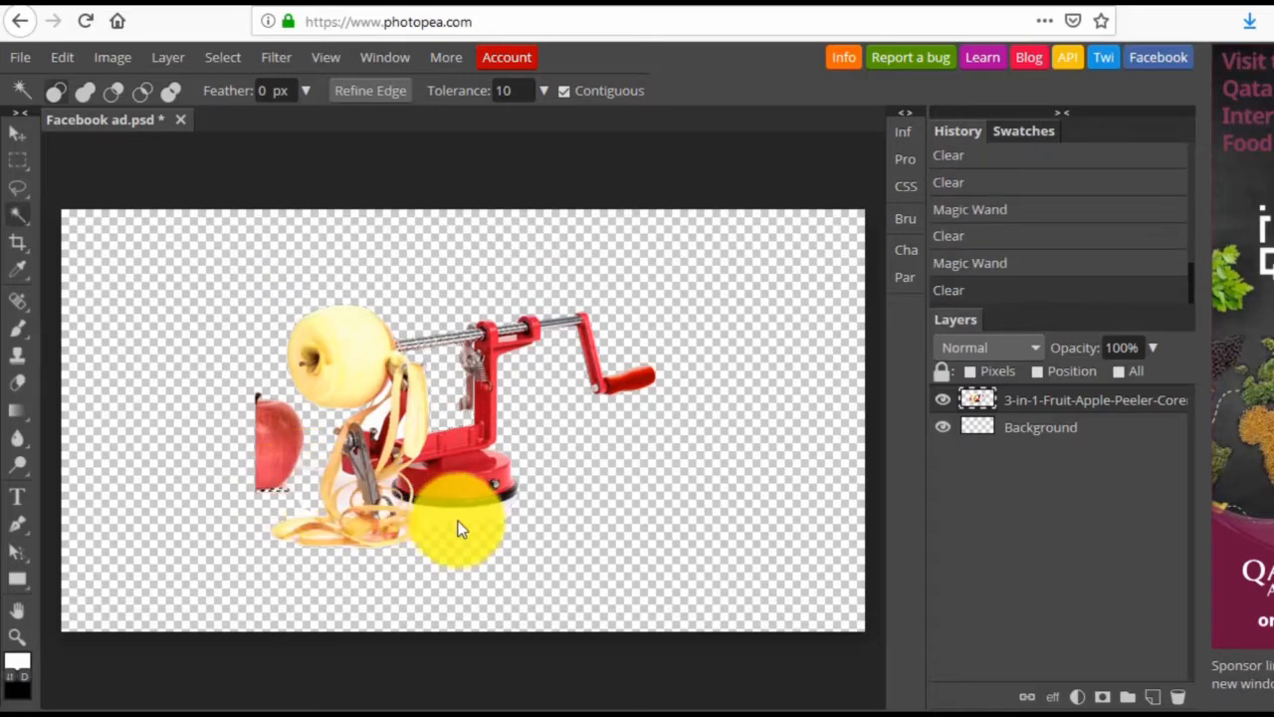
pyautogui.click(431, 512)
pyautogui.press('Delete')
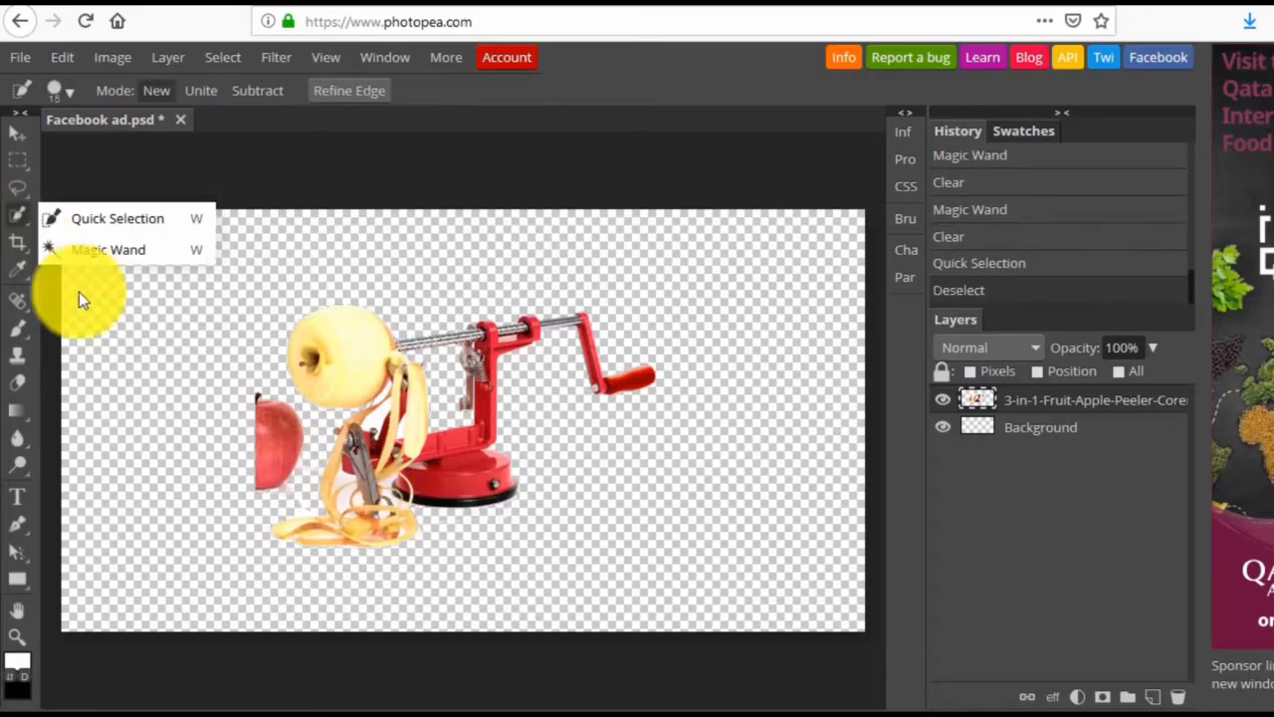
# Step: Remove the cut-off red apple with its stem and edge remnants using Quick Selection, and clear the selection
pyautogui.click(66, 220)
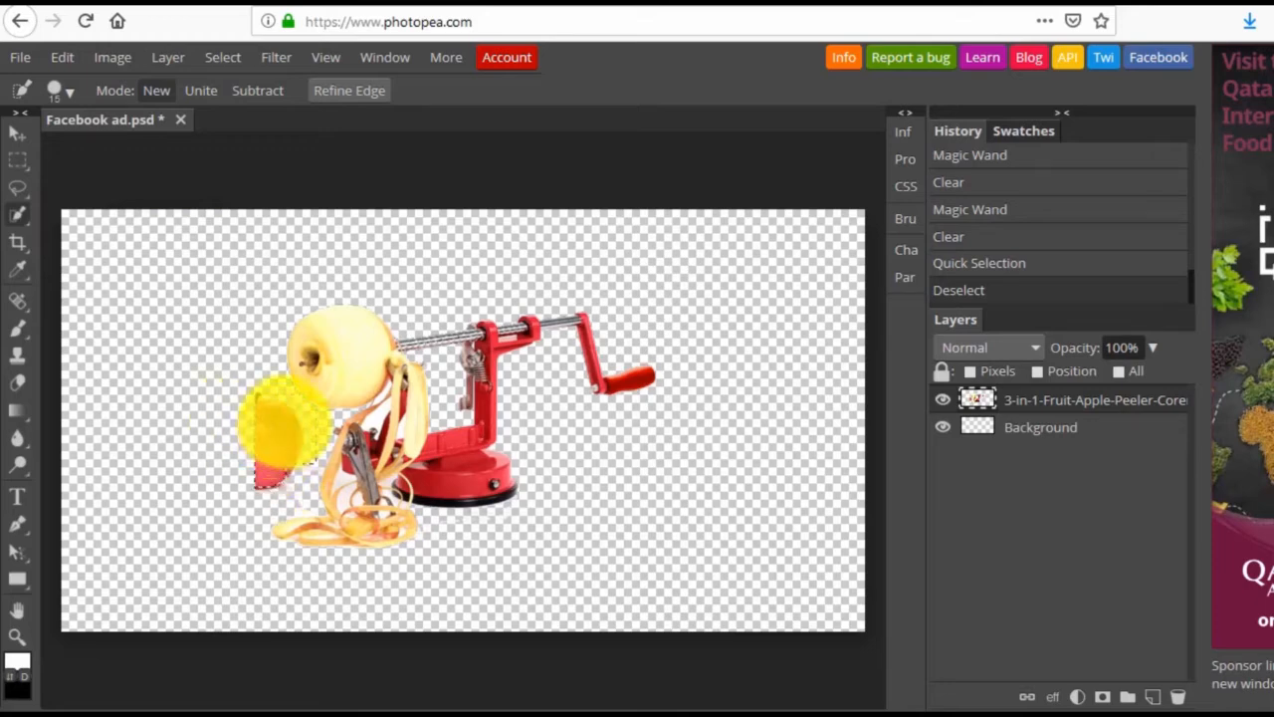
pyautogui.click(273, 466)
pyautogui.press('Delete')
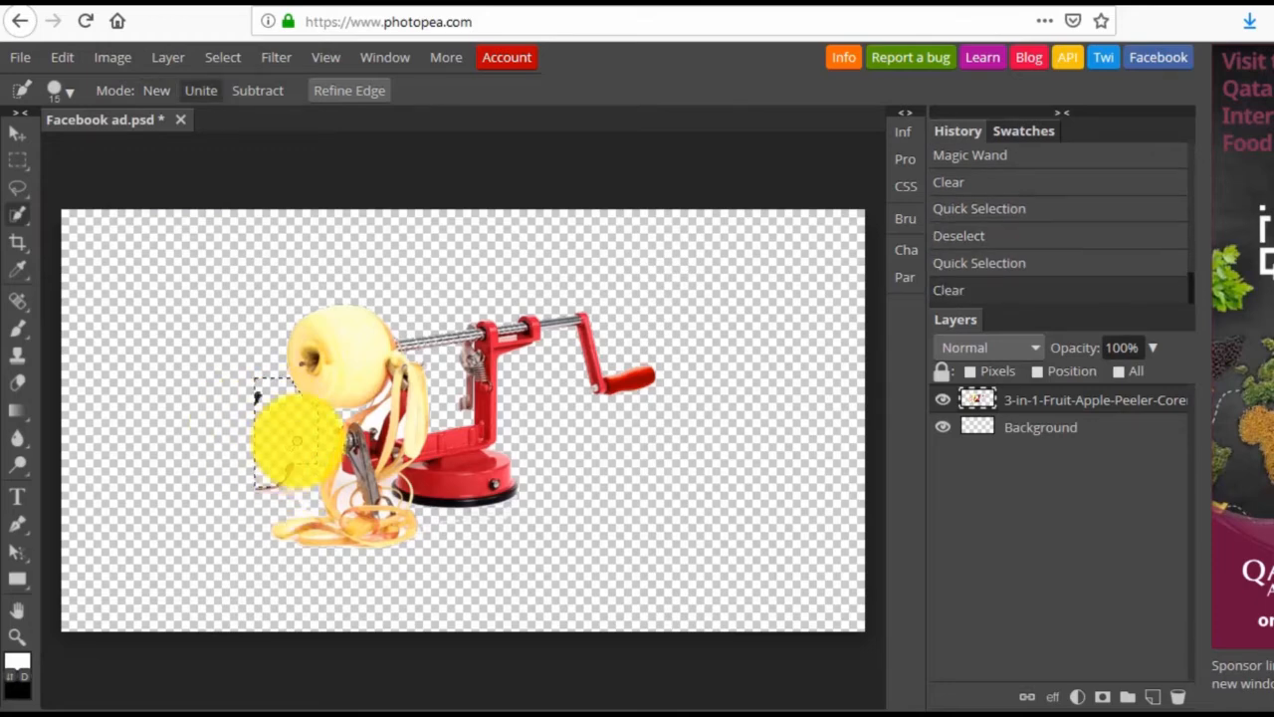
pyautogui.moveTo(288, 487); pyautogui.dragTo(262, 489)
pyautogui.press('Delete')
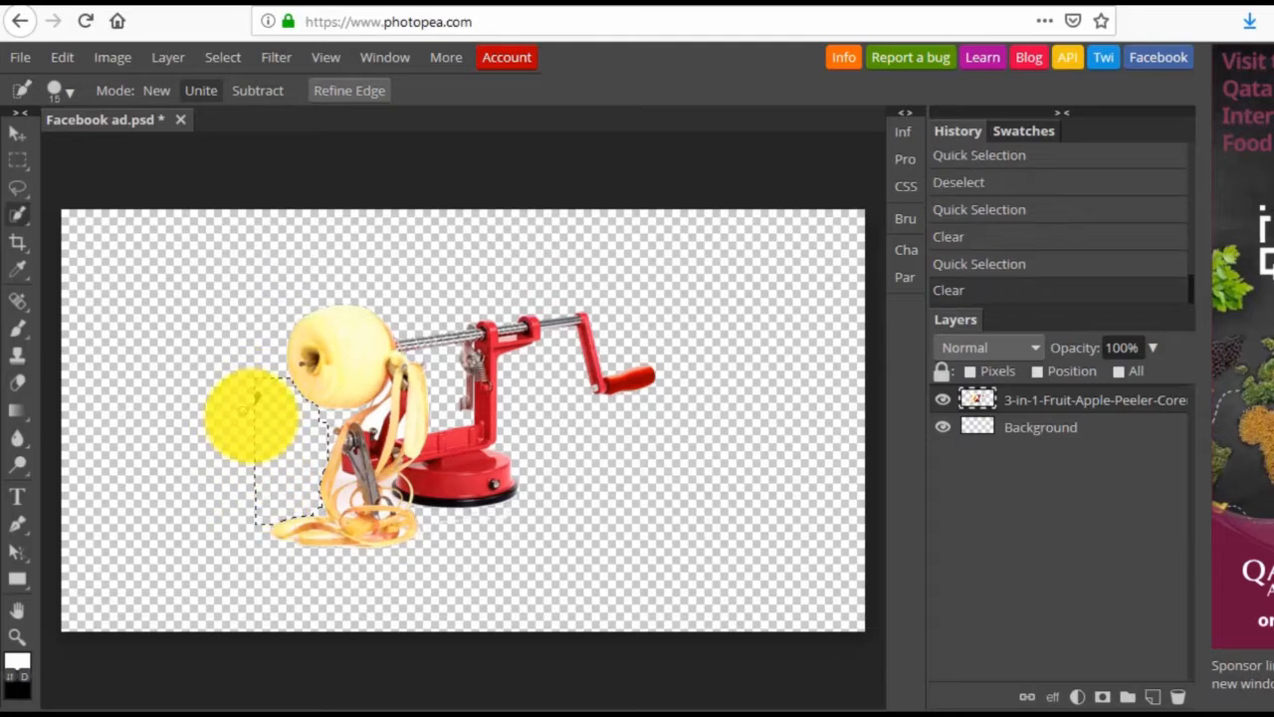
pyautogui.click(242, 398)
pyautogui.press('Delete')
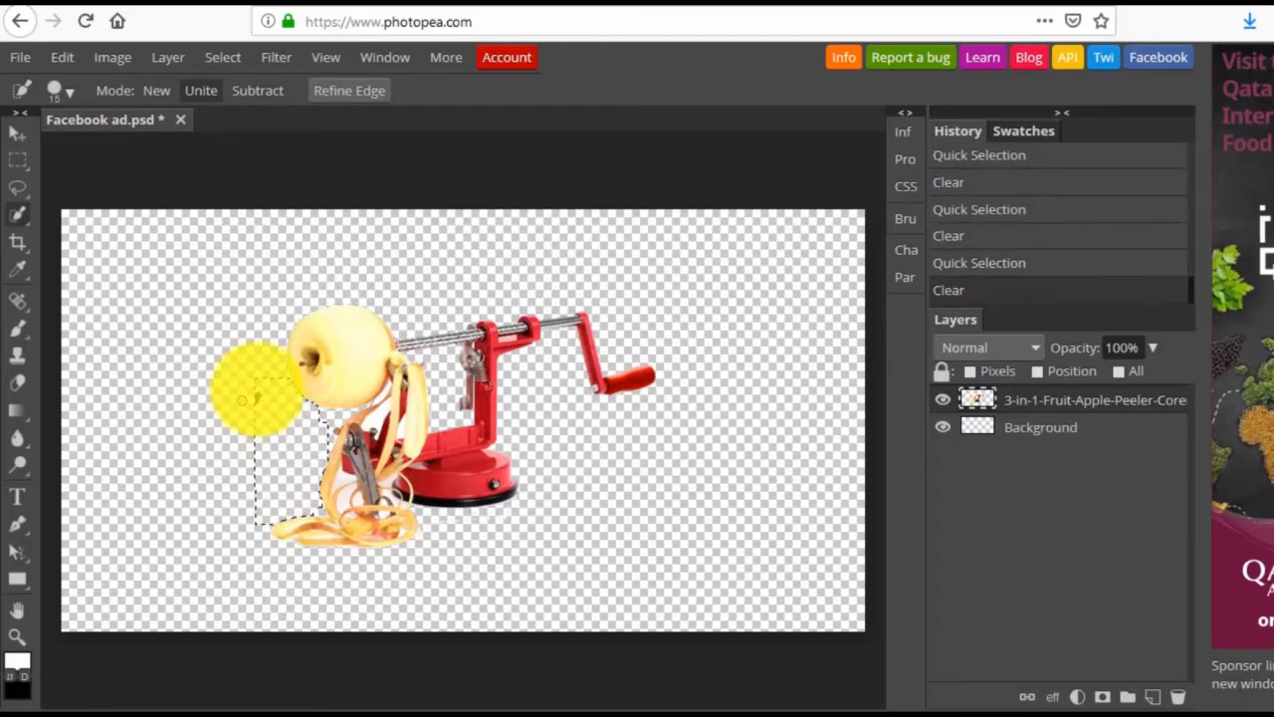
pyautogui.moveTo(242, 398)
pyautogui.mouseDown()
pyautogui.moveTo(270, 455)
pyautogui.moveTo(242, 361)
pyautogui.moveTo(235, 430)
pyautogui.mouseUp()
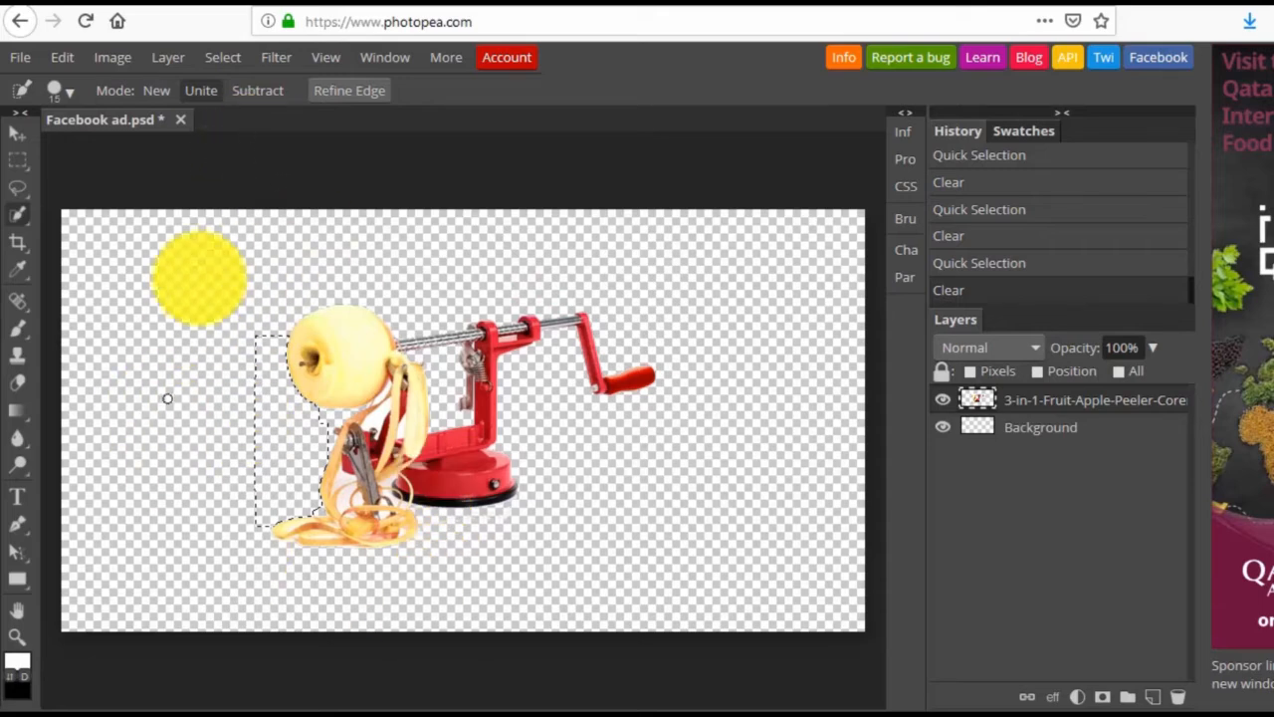
pyautogui.click(220, 60)
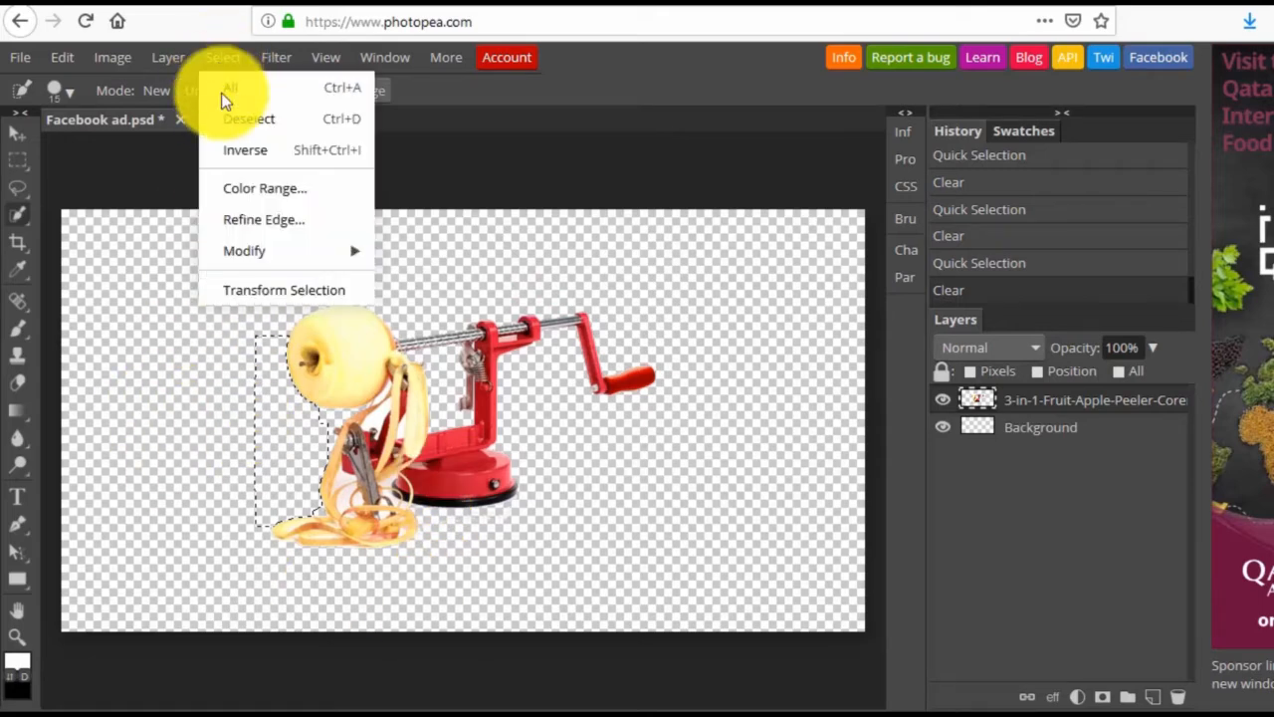
pyautogui.click(226, 121)
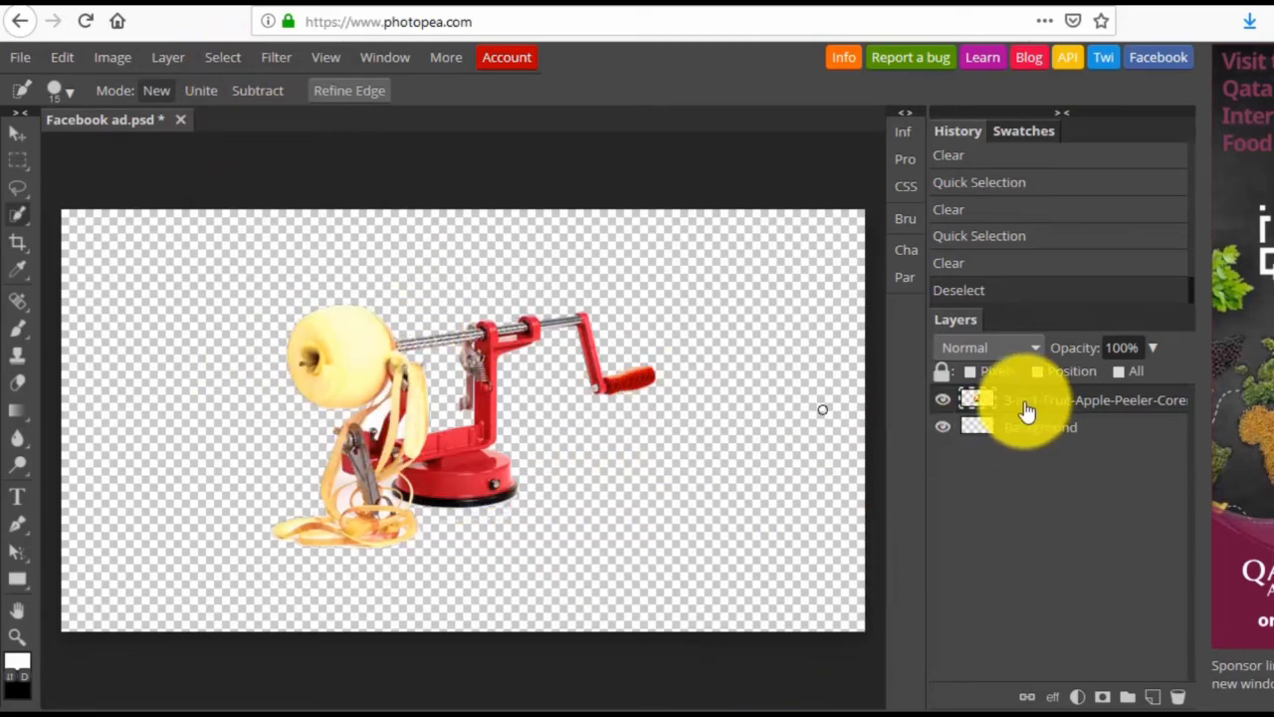
# Step: Move the apple peeler to the lower-left area of the canvas using the Move tool
pyautogui.rightClick(9, 159)
pyautogui.click(26, 105)
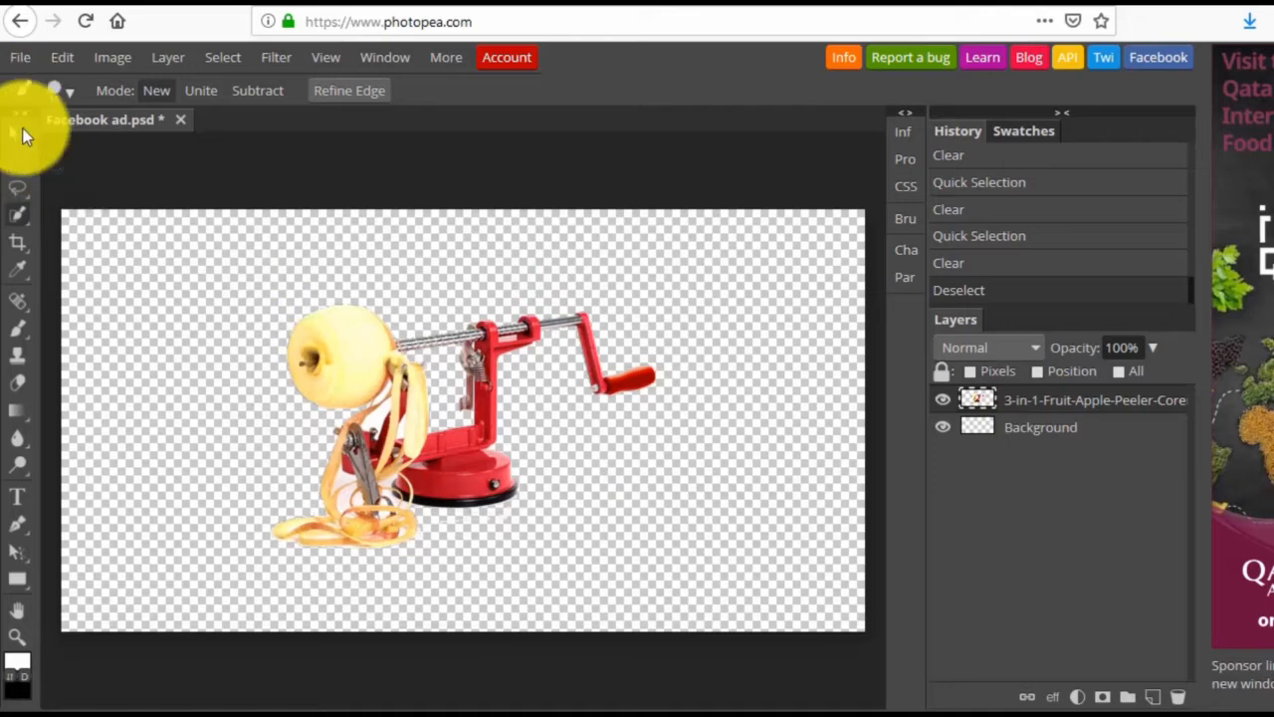
pyautogui.click(22, 138)
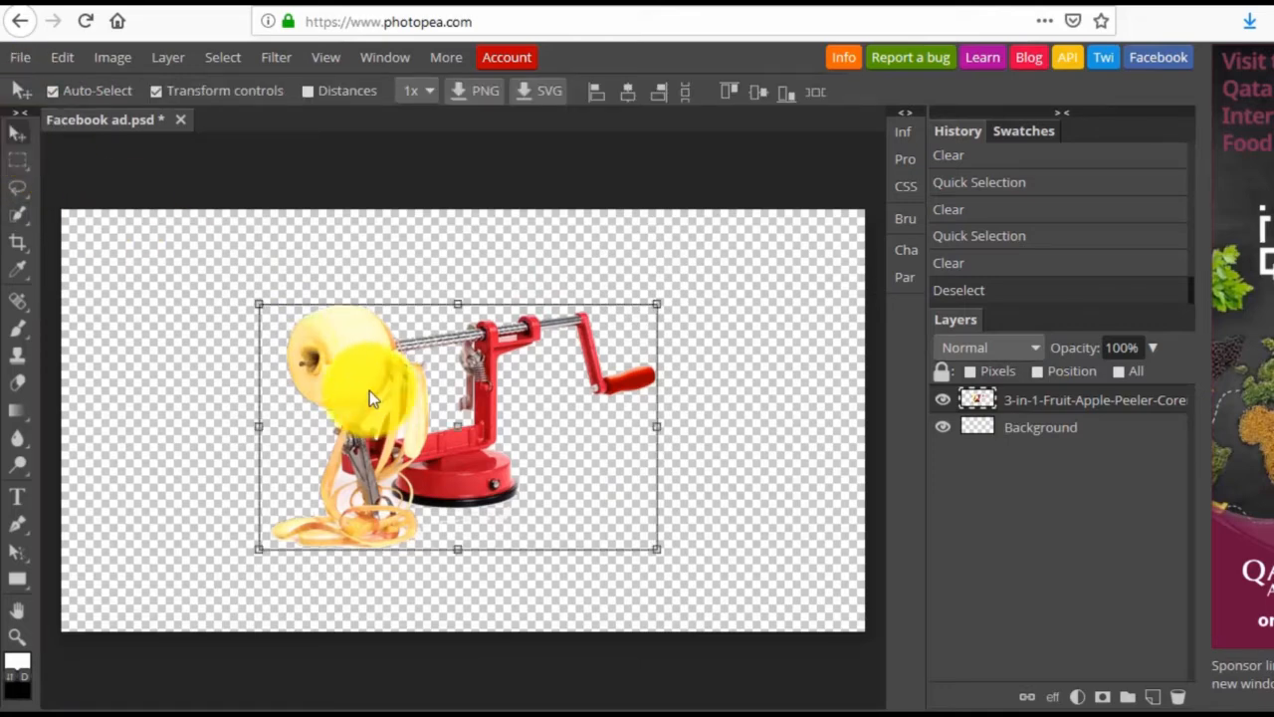
pyautogui.moveTo(369, 390); pyautogui.dragTo(189, 425)
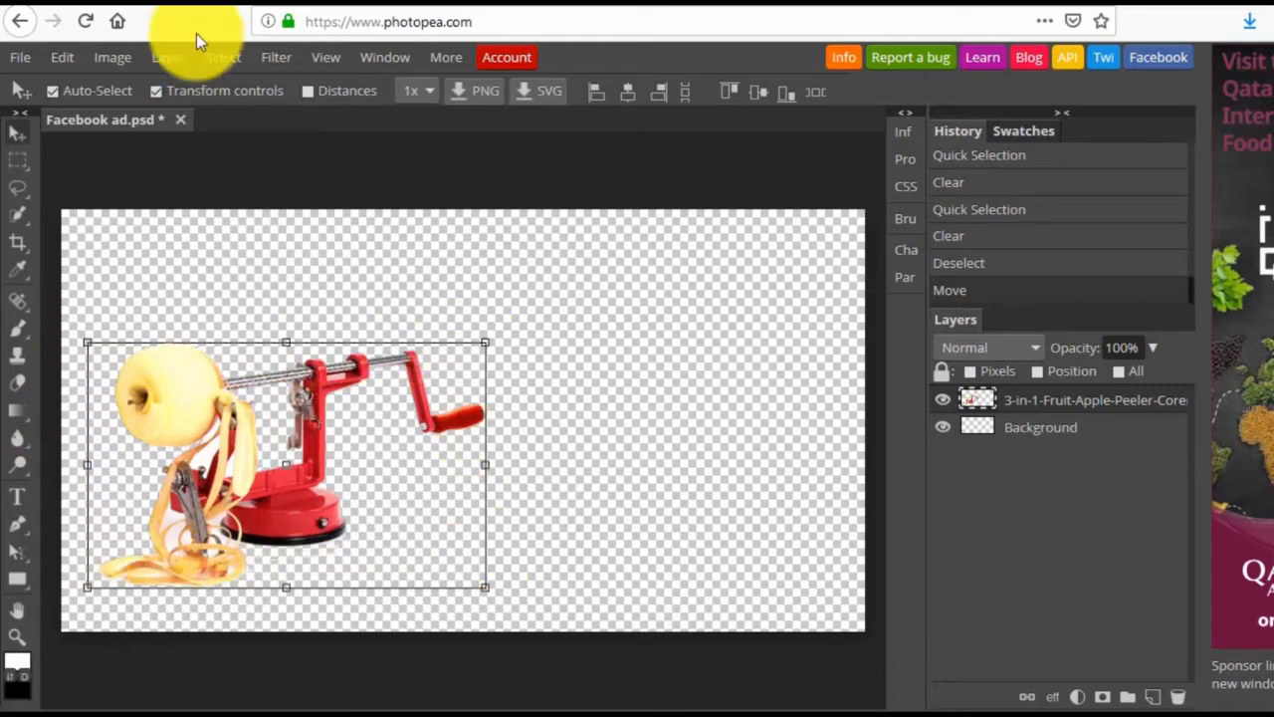
pyautogui.click(155, 92)
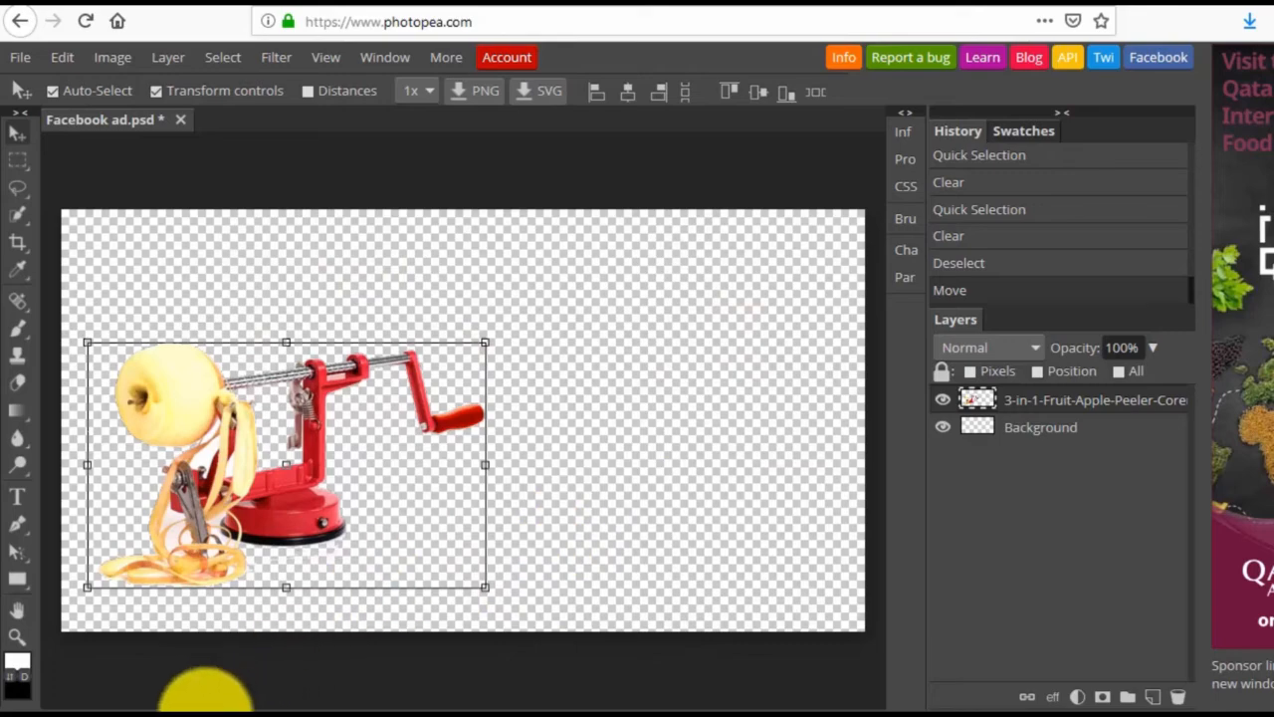
# Step: Place the floor-1256804_1920 image from the Downloads folder into the ad and move its layer below the apple peeler layer
pyautogui.moveTo(161, 697)
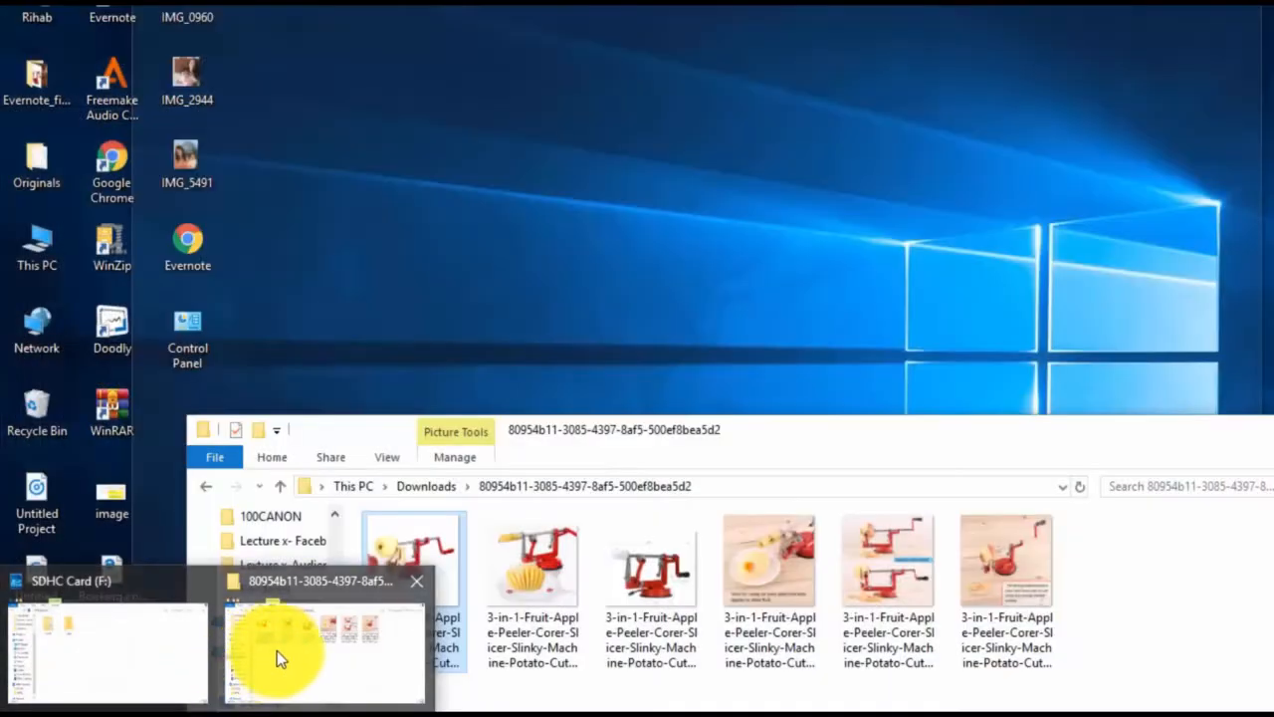
pyautogui.click(283, 650)
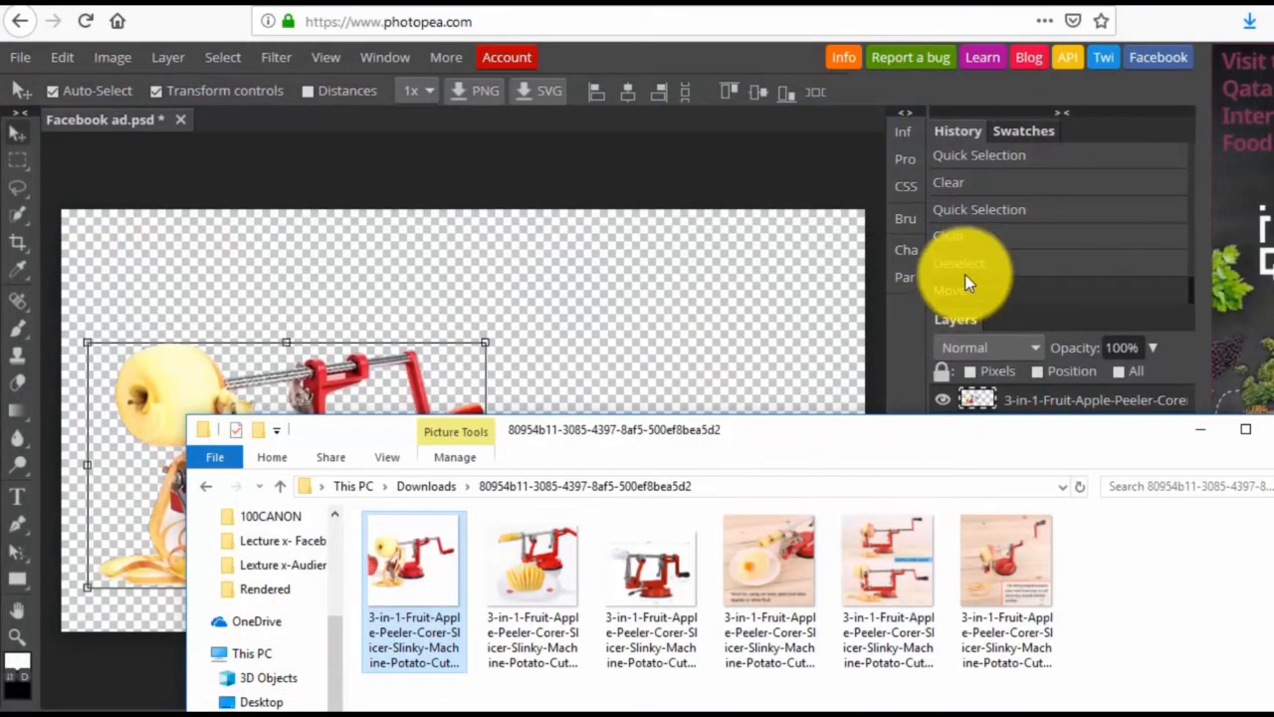
pyautogui.click(436, 486)
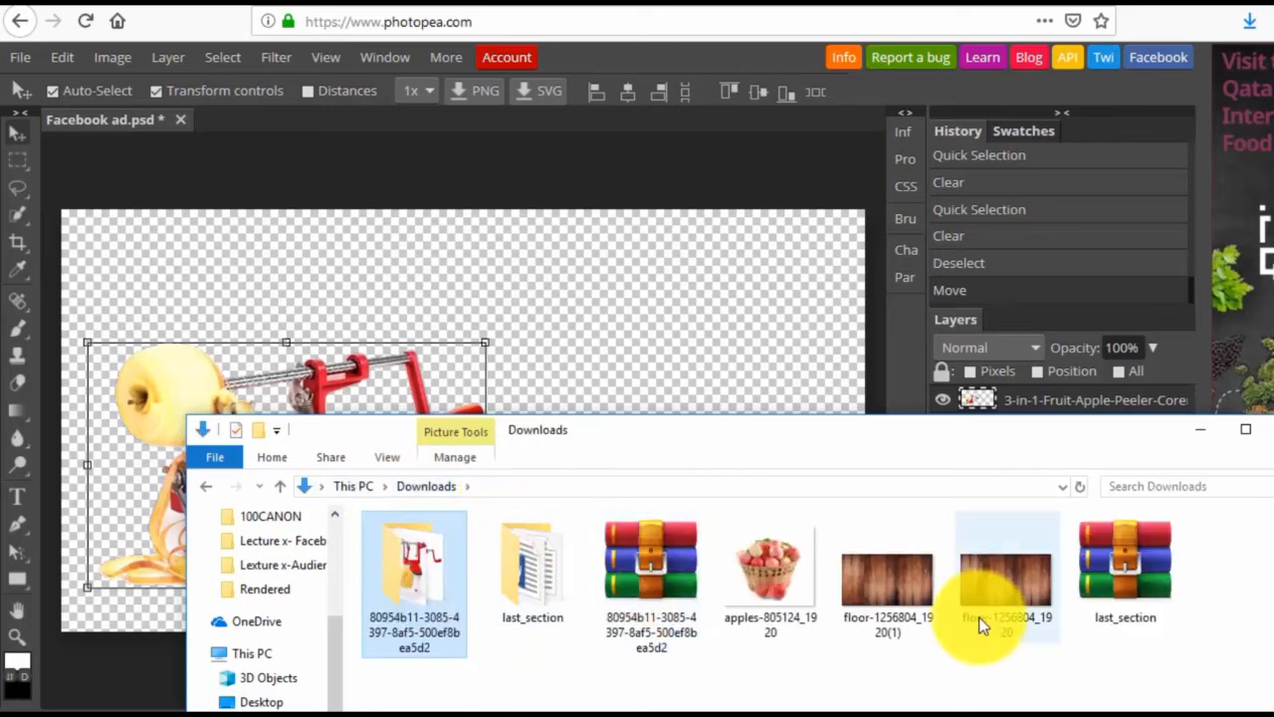
pyautogui.moveTo(1006, 593); pyautogui.dragTo(751, 362)
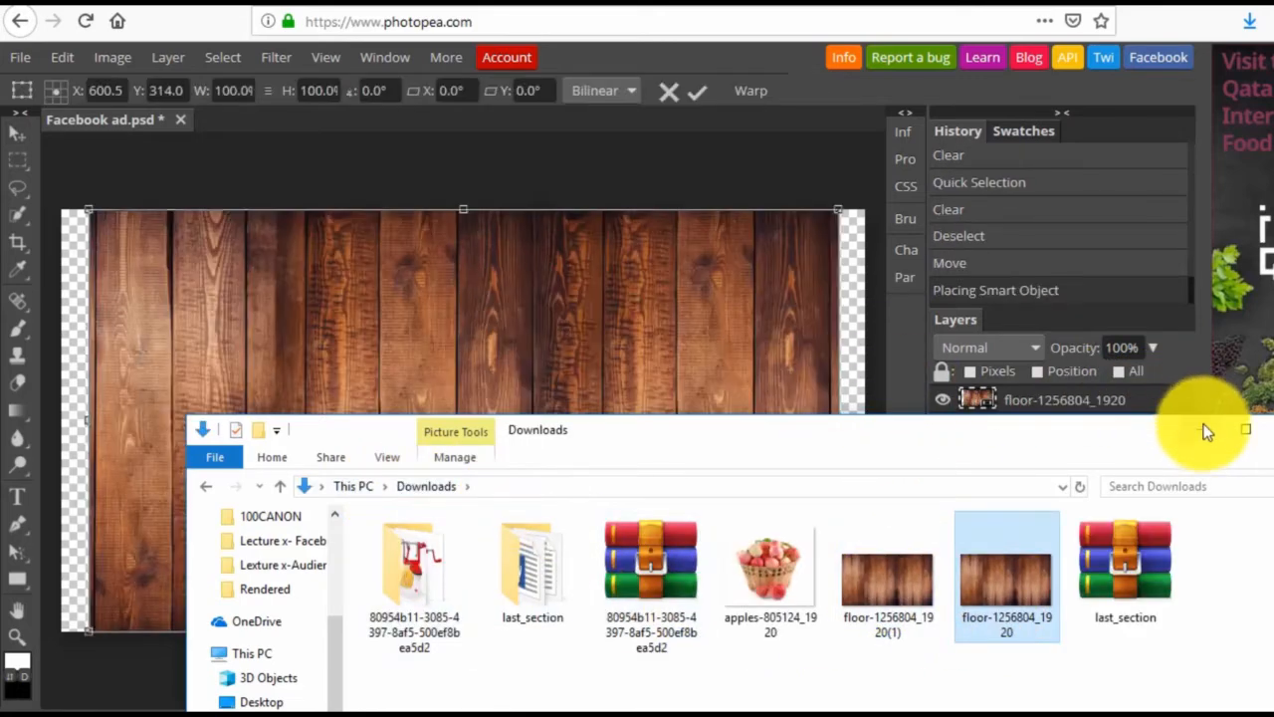
pyautogui.click(1207, 432)
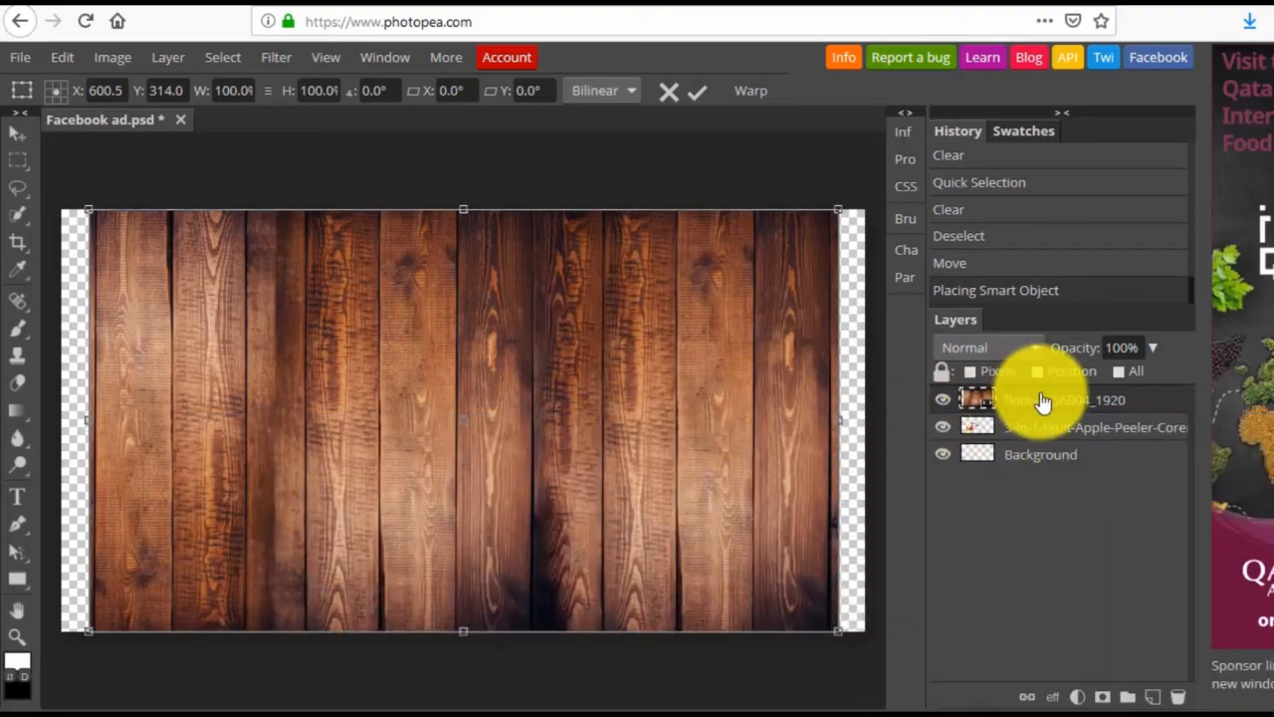
pyautogui.moveTo(1042, 400); pyautogui.dragTo(1037, 440)
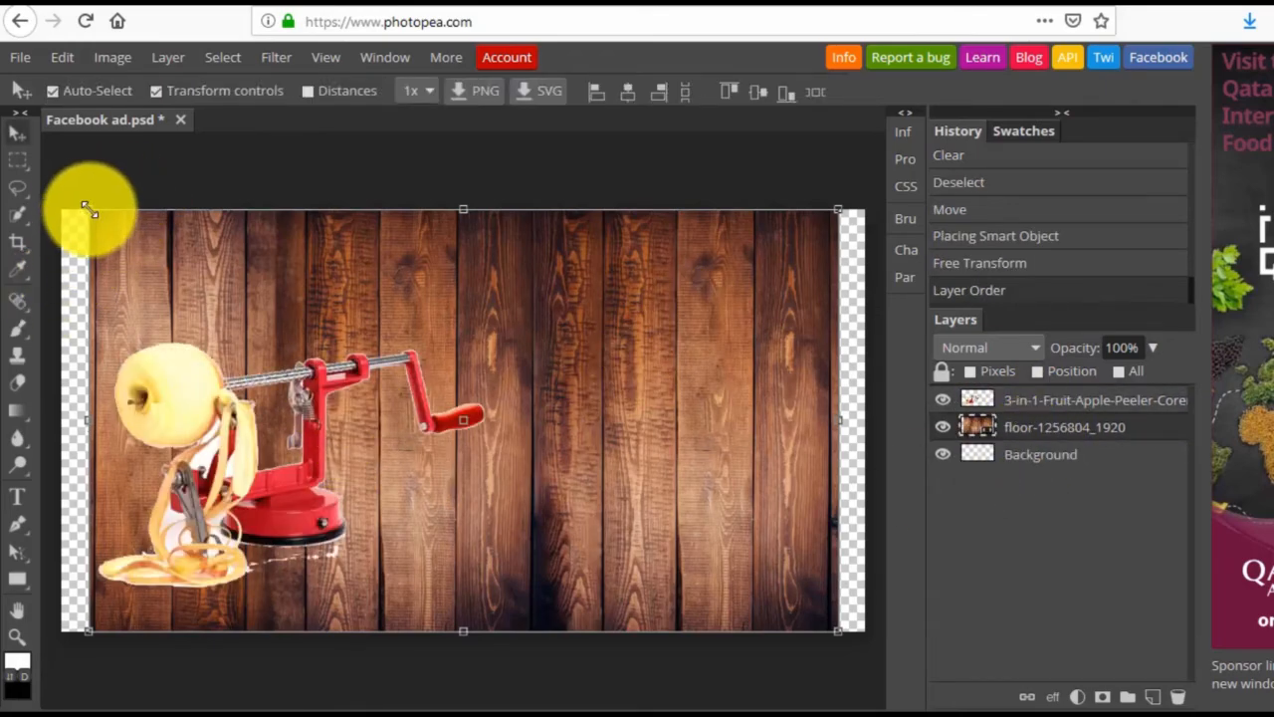
# Step: Enlarge the wooden floor image to about 109% wide and 106% high, tilted about -0.6°, and position it over the whole canvas
pyautogui.moveTo(88, 210); pyautogui.dragTo(48, 199)
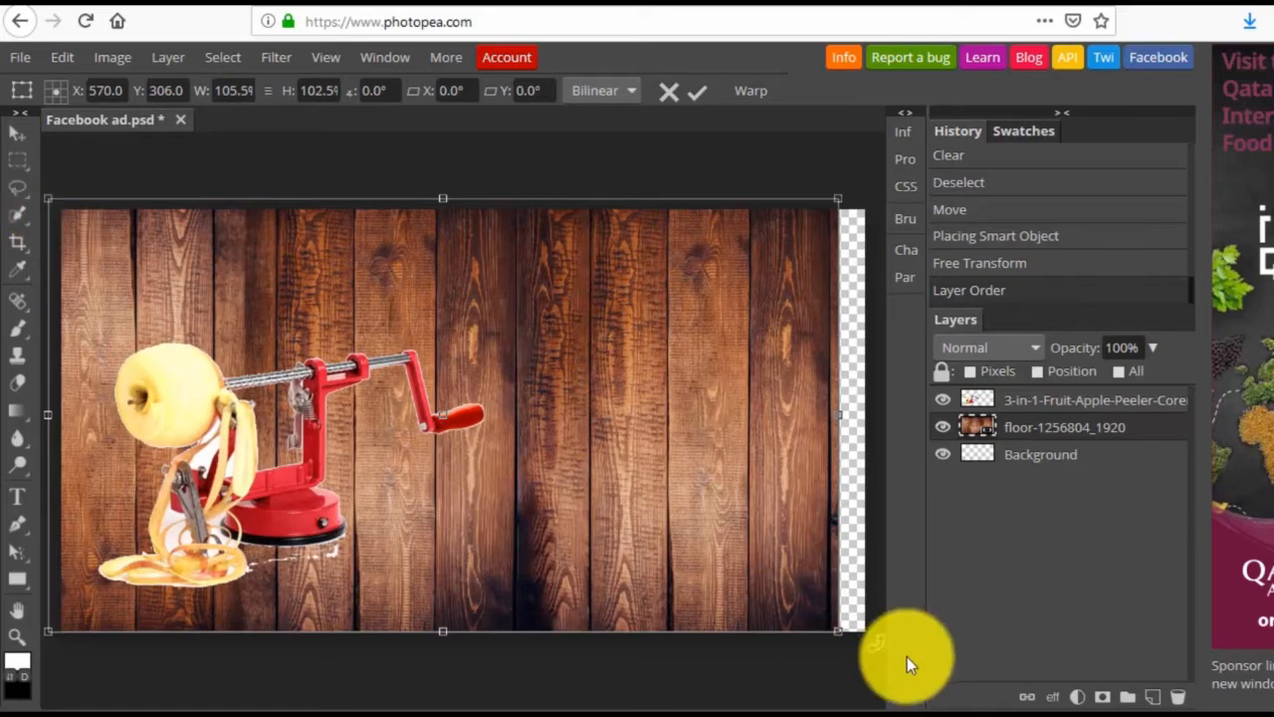
pyautogui.moveTo(836, 630); pyautogui.dragTo(862, 645)
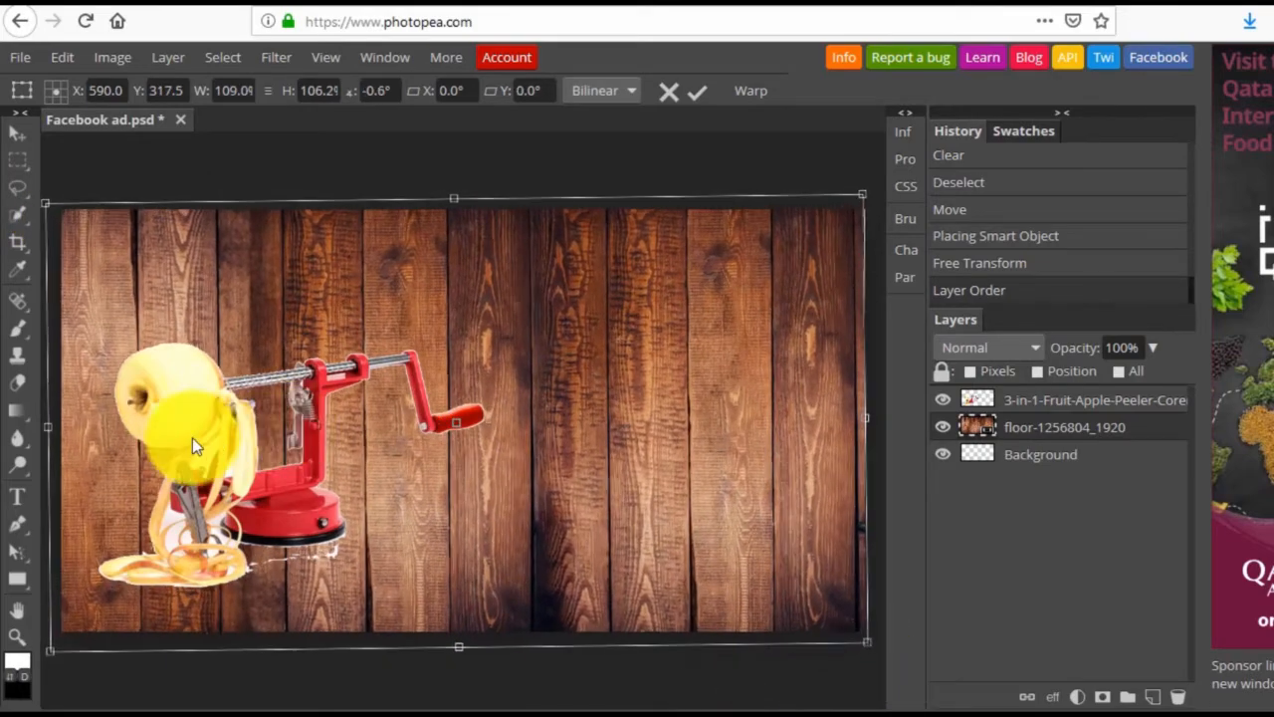
pyautogui.moveTo(192, 437)
pyautogui.mouseDown()
pyautogui.moveTo(179, 467)
pyautogui.moveTo(200, 436)
pyautogui.mouseUp()
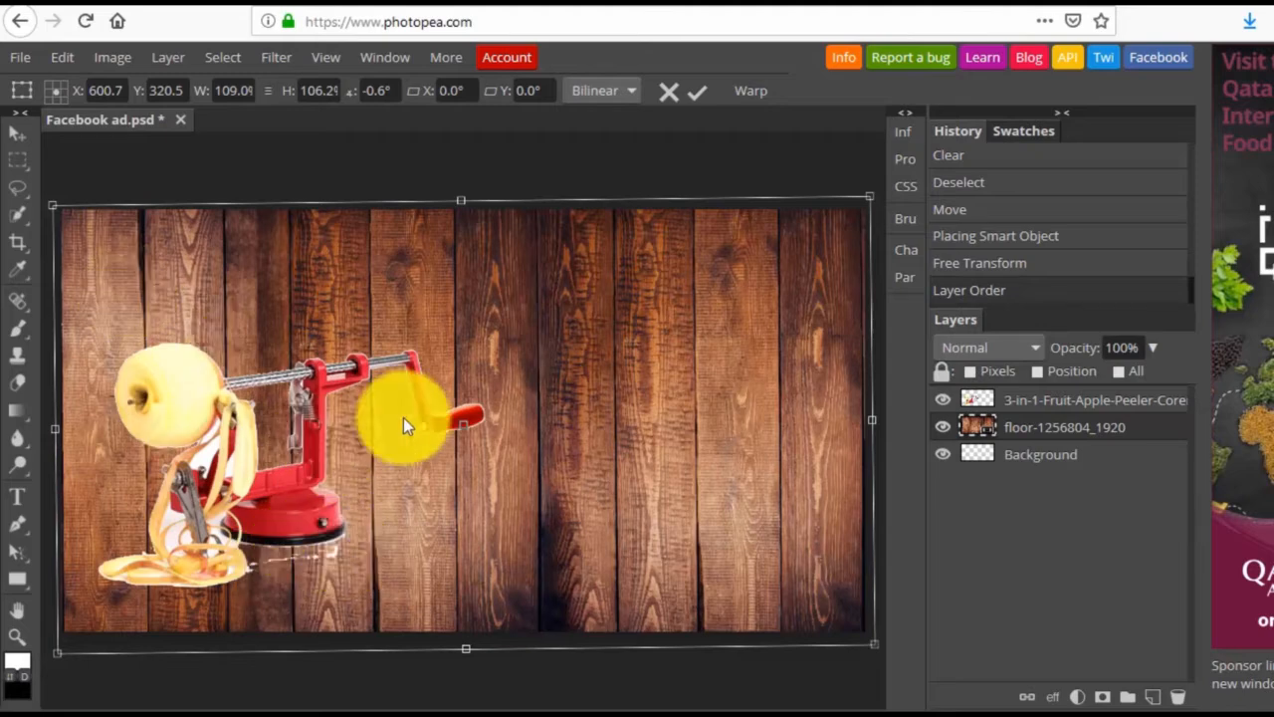
pyautogui.click(1040, 406)
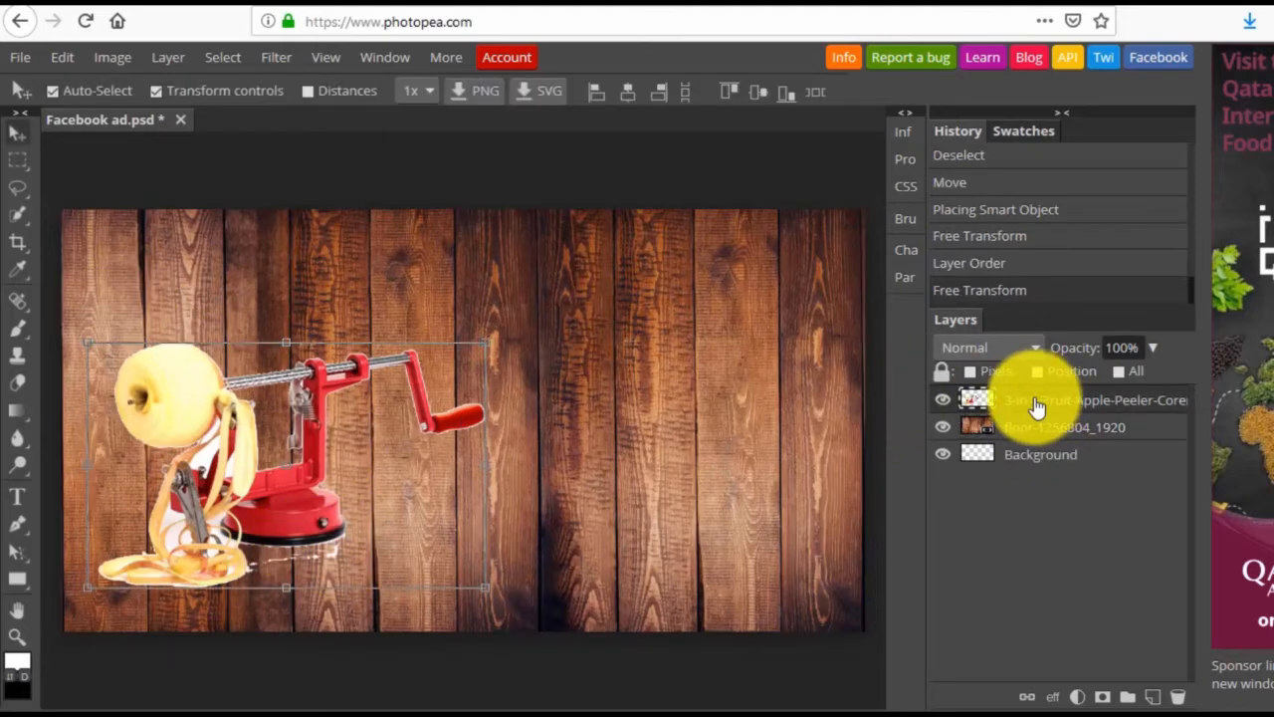
# Step: Hide the floor layer and delete the leftover white specks beneath the peeler base on the peeler layer using Quick Selection
pyautogui.rightClick(13, 221)
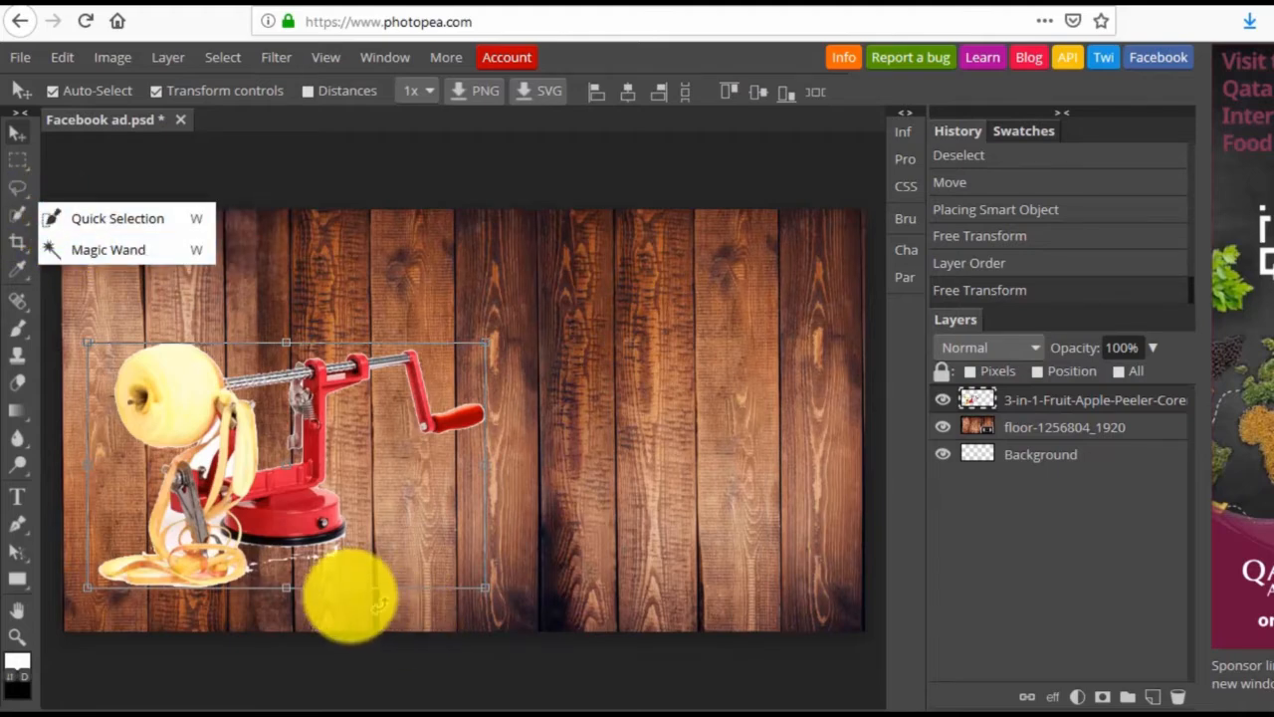
pyautogui.moveTo(258, 563)
pyautogui.mouseDown()
pyautogui.moveTo(285, 565)
pyautogui.moveTo(256, 562)
pyautogui.mouseUp()
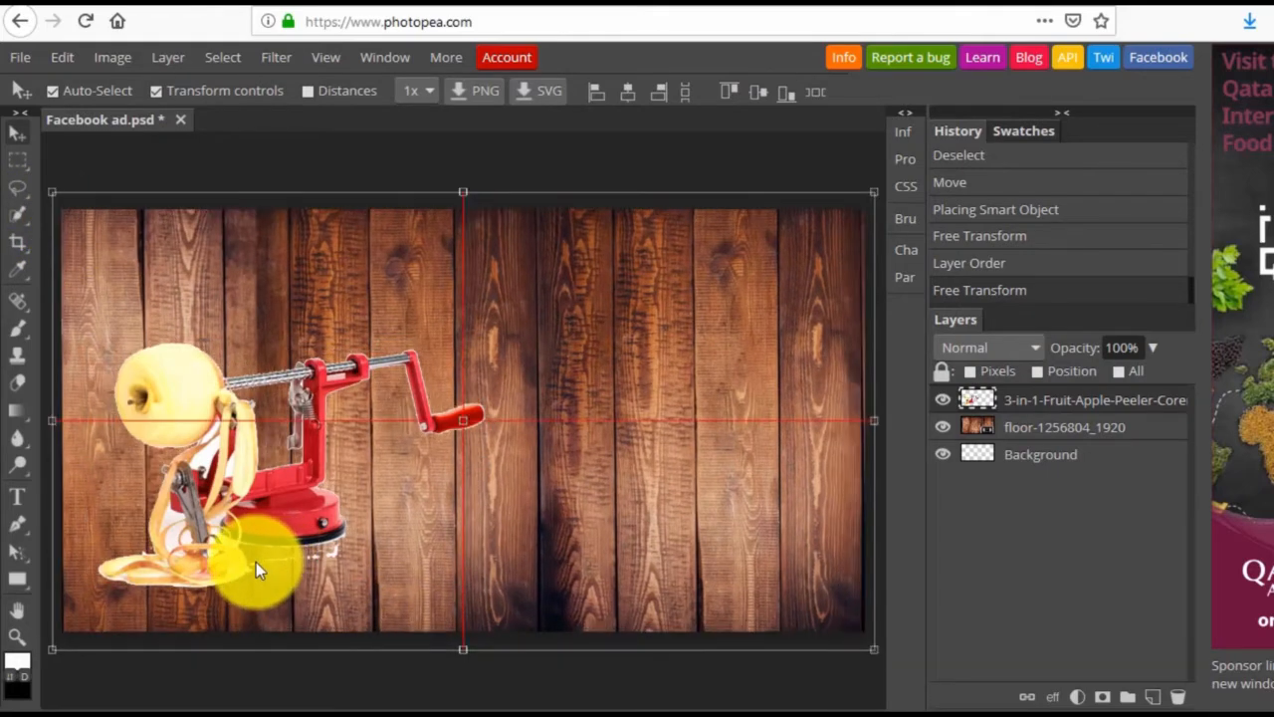
pyautogui.click(1026, 403)
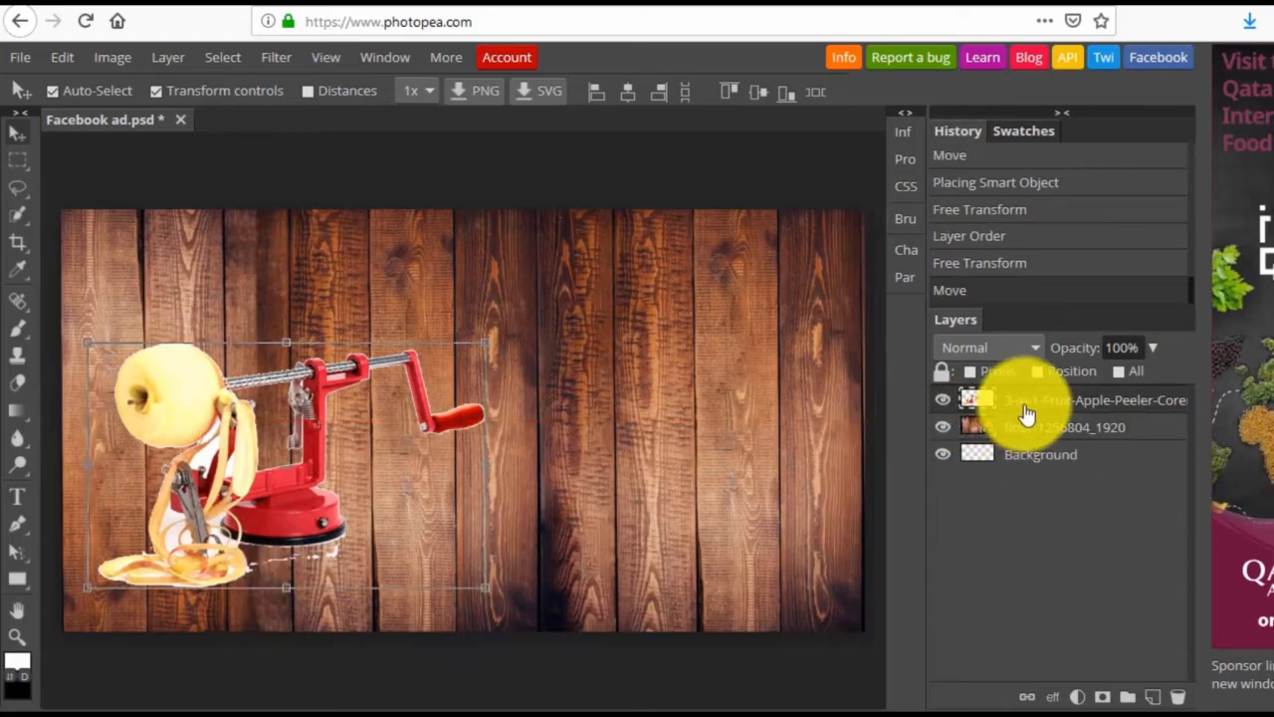
pyautogui.click(944, 428)
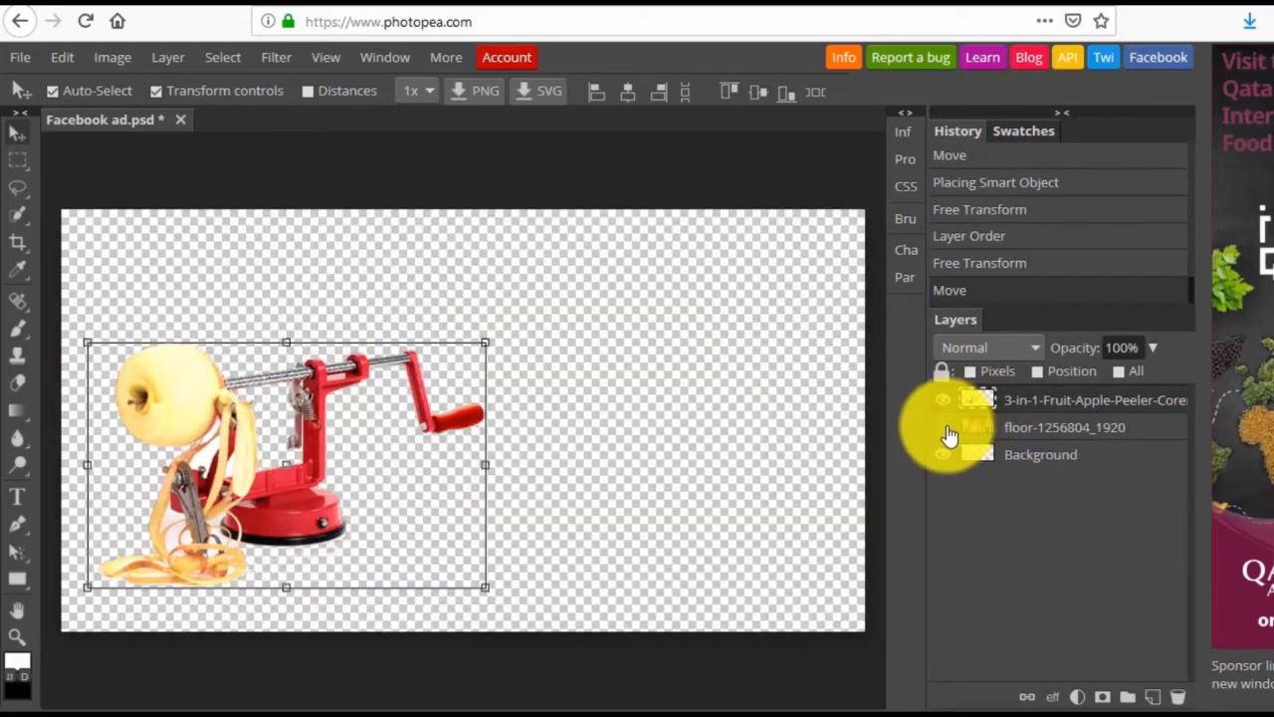
pyautogui.rightClick(22, 214)
pyautogui.click(23, 215)
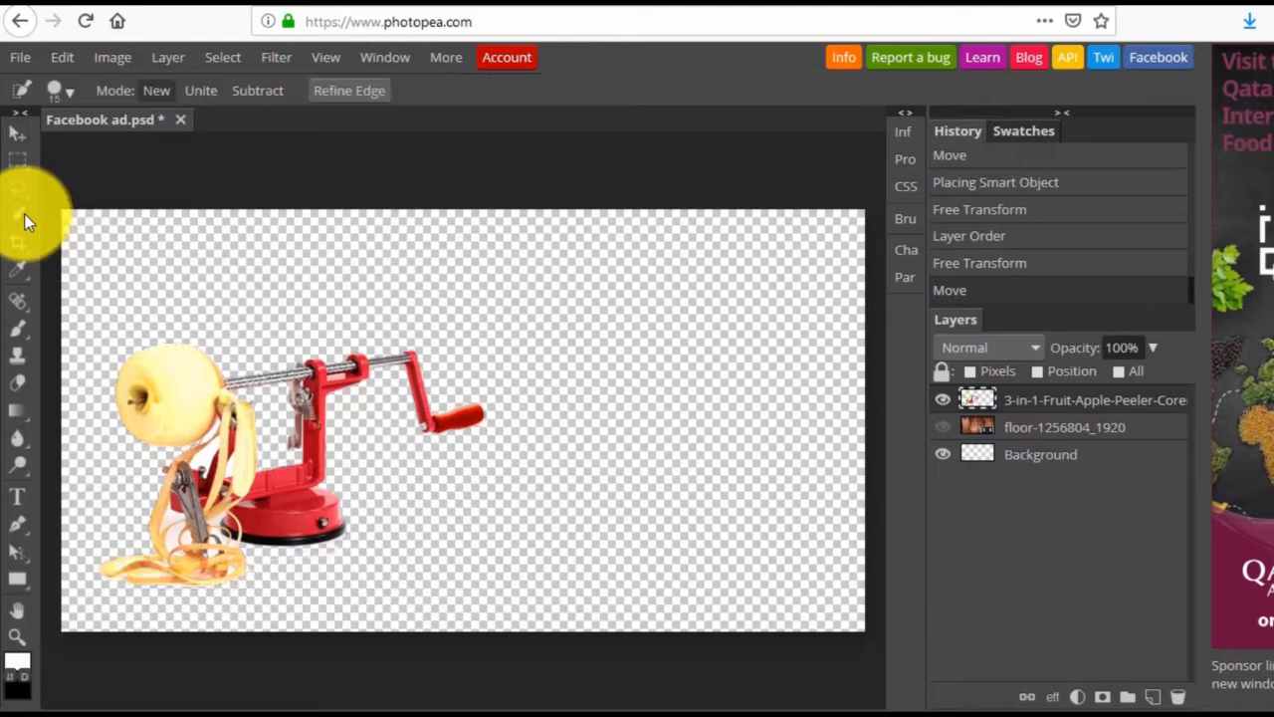
pyautogui.rightClick(25, 214)
pyautogui.moveTo(327, 554)
pyautogui.mouseDown()
pyautogui.moveTo(335, 546)
pyautogui.moveTo(246, 560)
pyautogui.mouseUp()
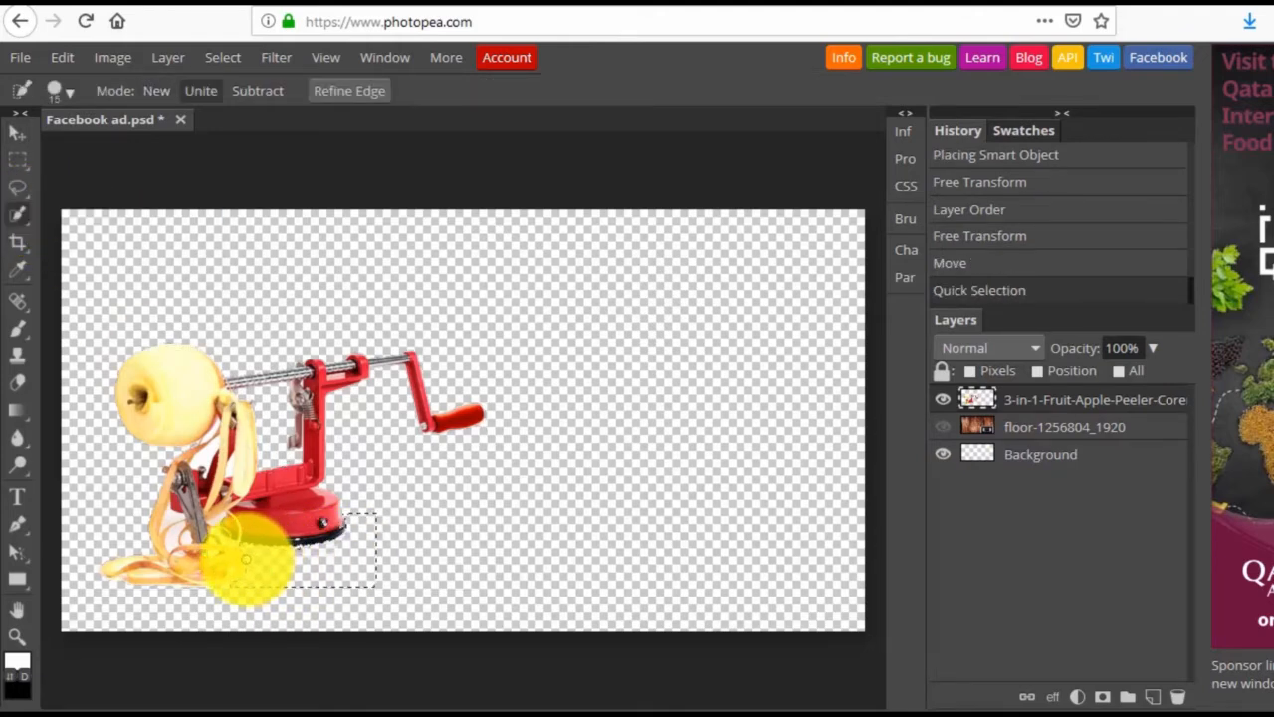
pyautogui.press('Delete')
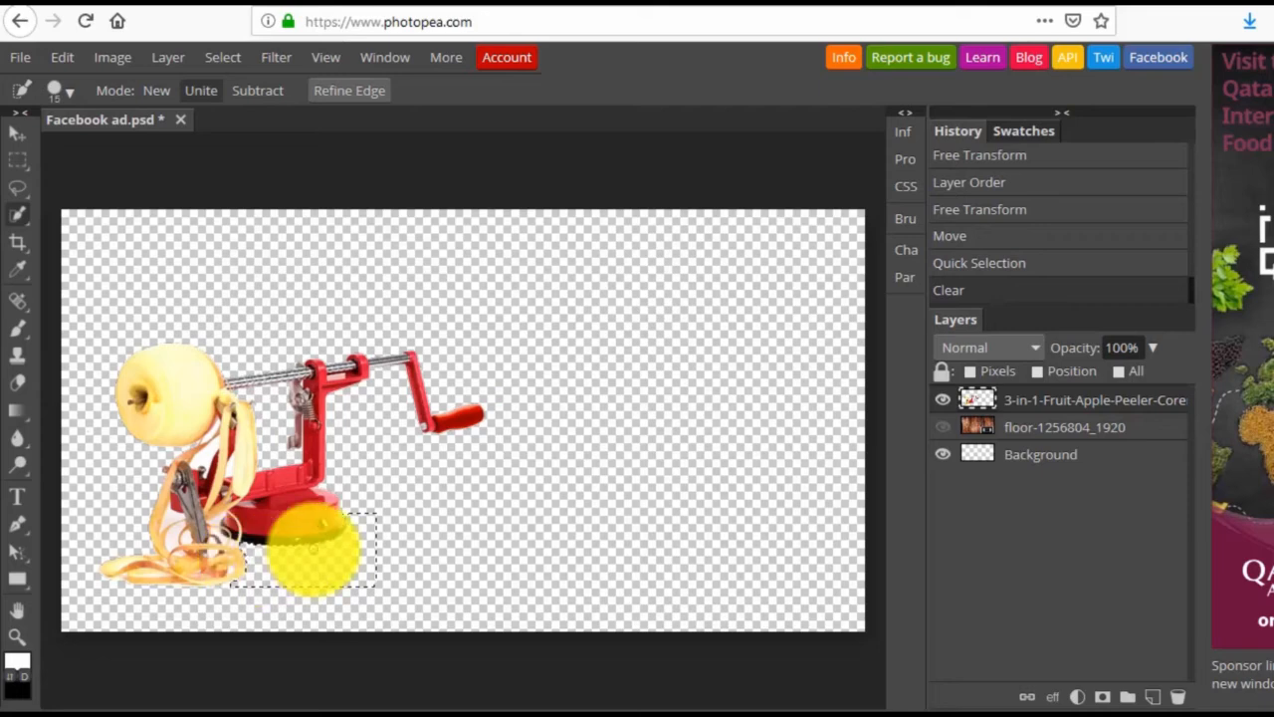
# Step: Show the wooden floor layer again and clear the selection
pyautogui.click(942, 428)
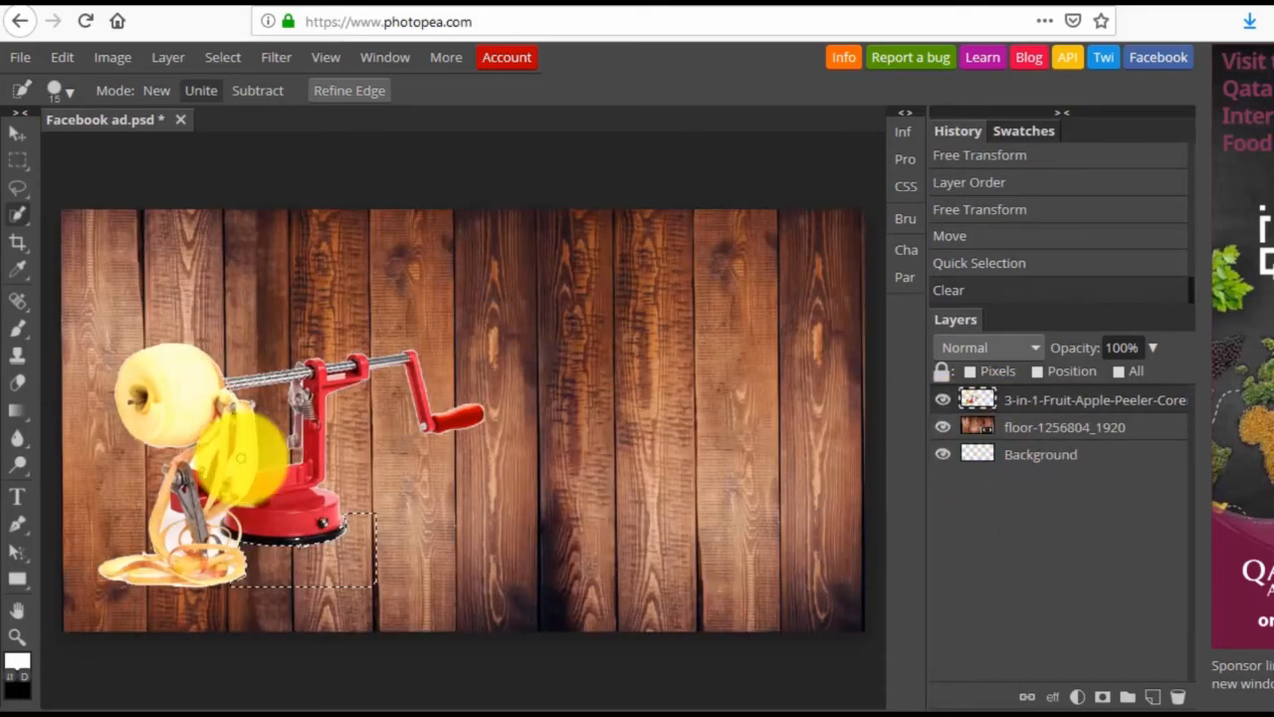
pyautogui.click(219, 56)
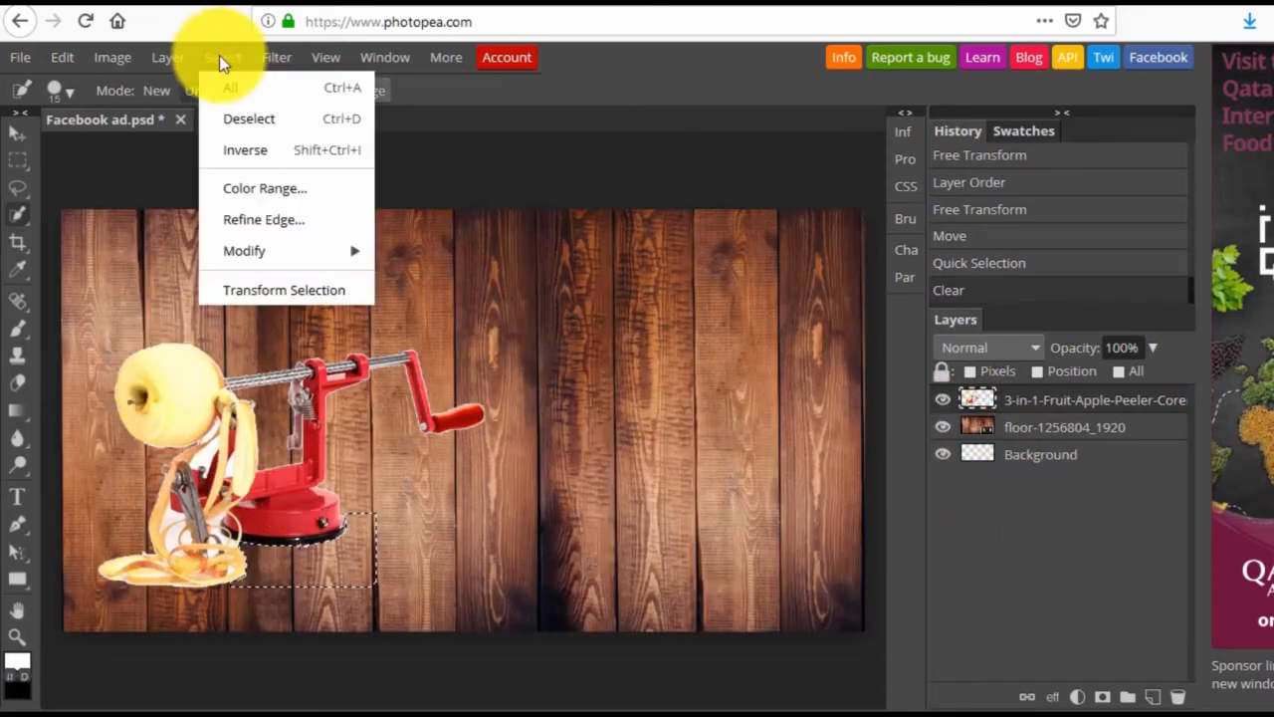
pyautogui.click(265, 116)
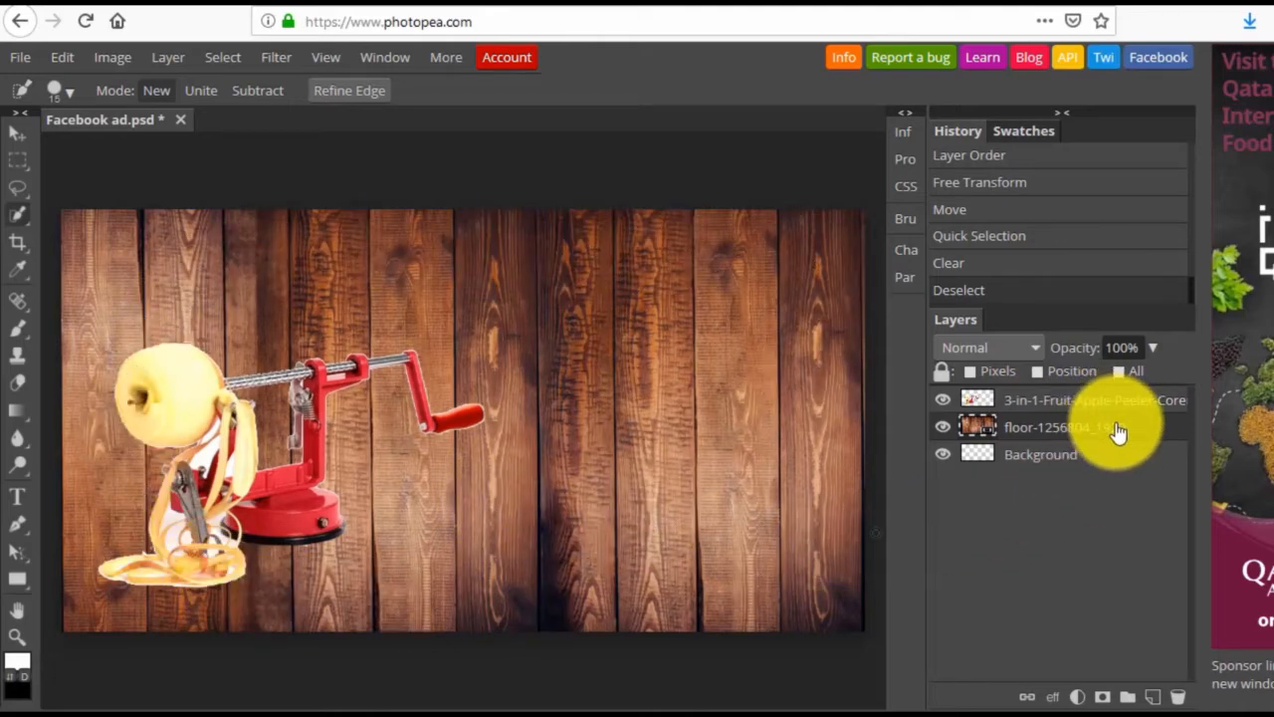
# Step: Apply a black Color Overlay at 12% opacity to the wooden floor layer
pyautogui.click(1053, 699)
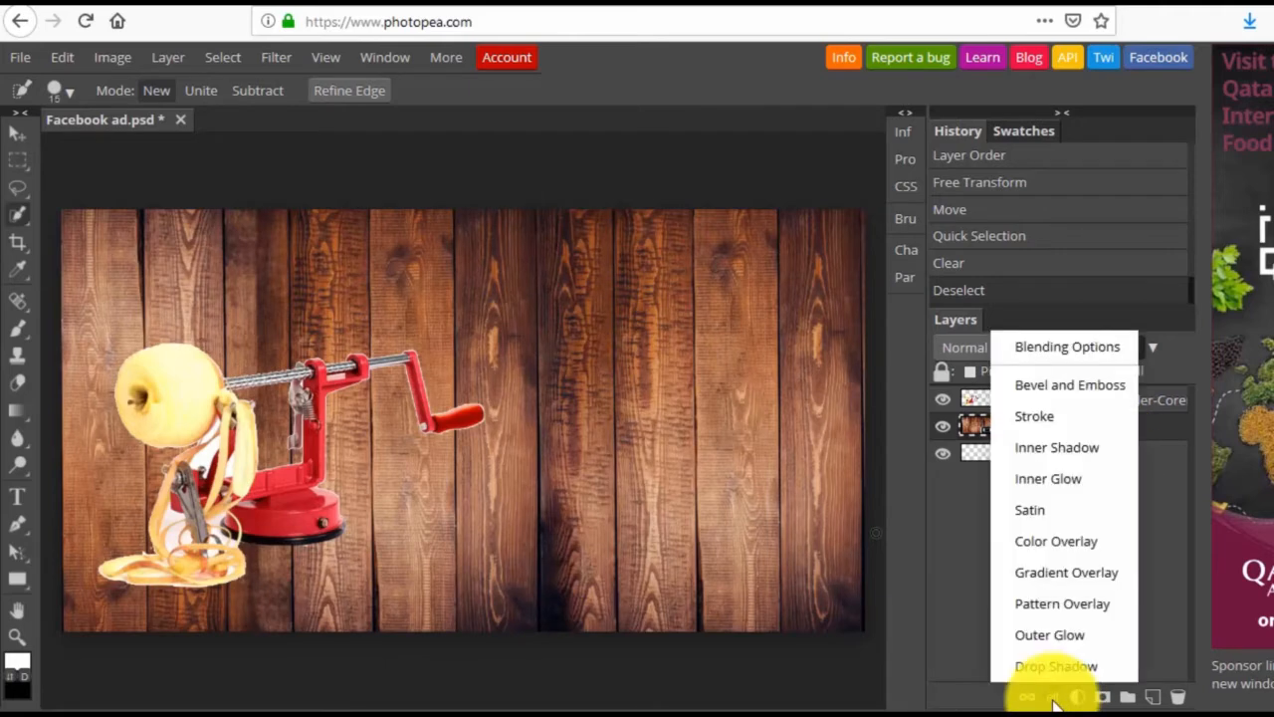
pyautogui.click(1049, 540)
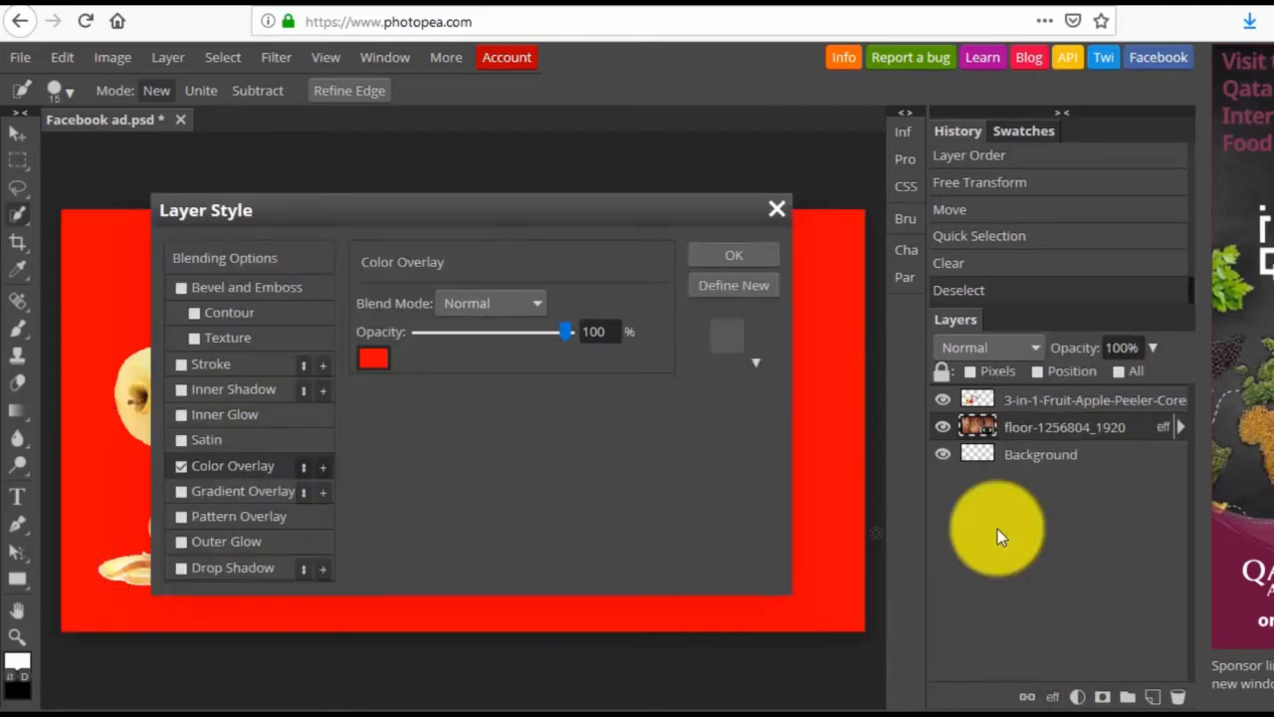
pyautogui.moveTo(438, 210); pyautogui.dragTo(659, 197)
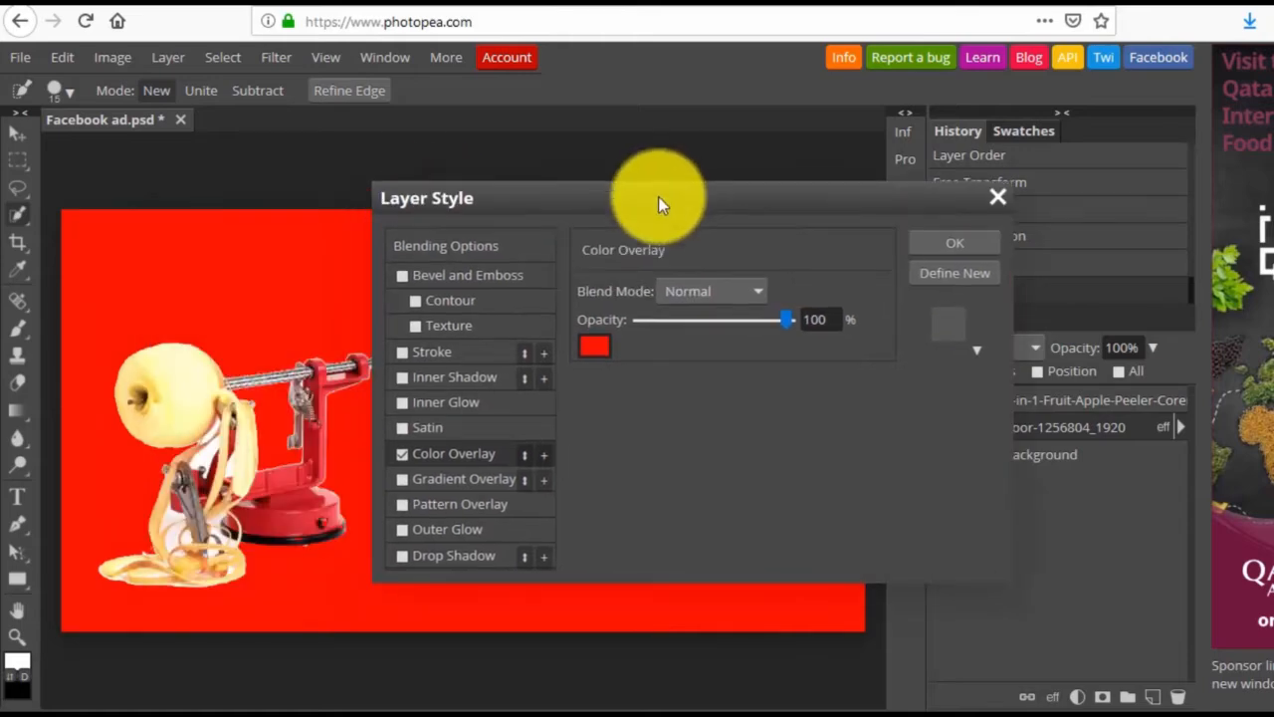
pyautogui.click(602, 348)
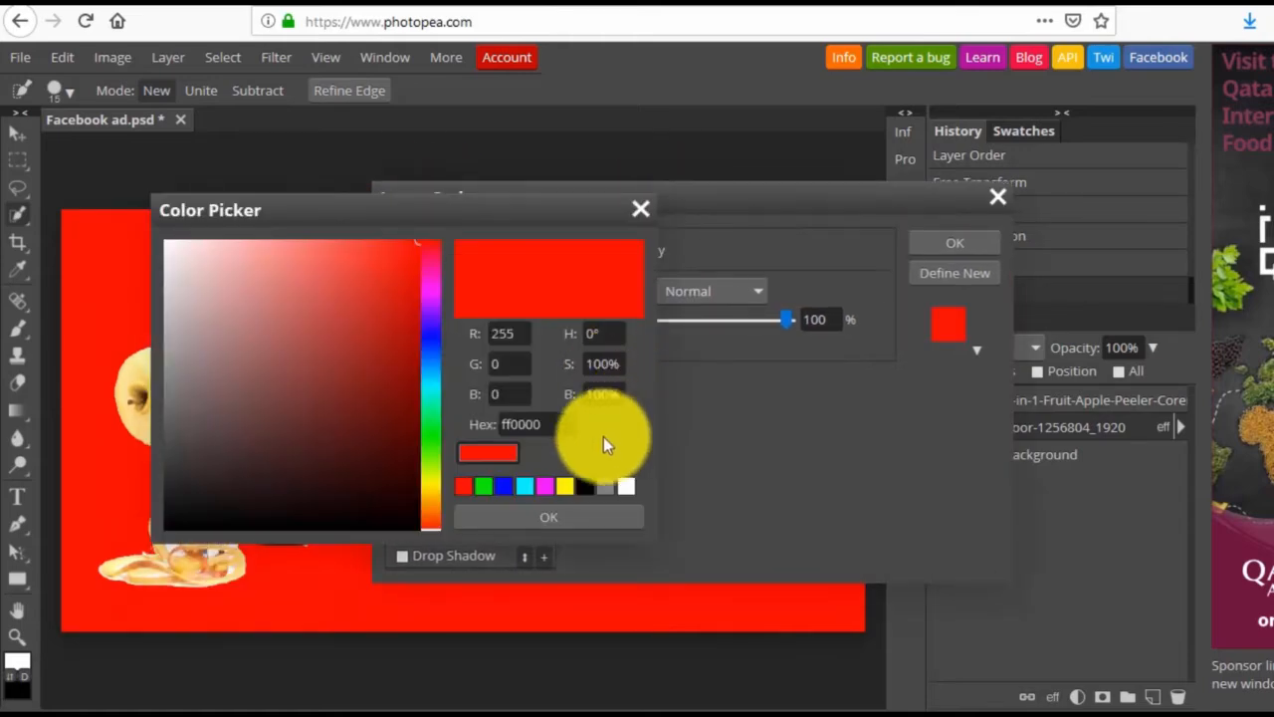
pyautogui.click(584, 486)
pyautogui.click(585, 524)
pyautogui.moveTo(788, 321); pyautogui.dragTo(659, 324)
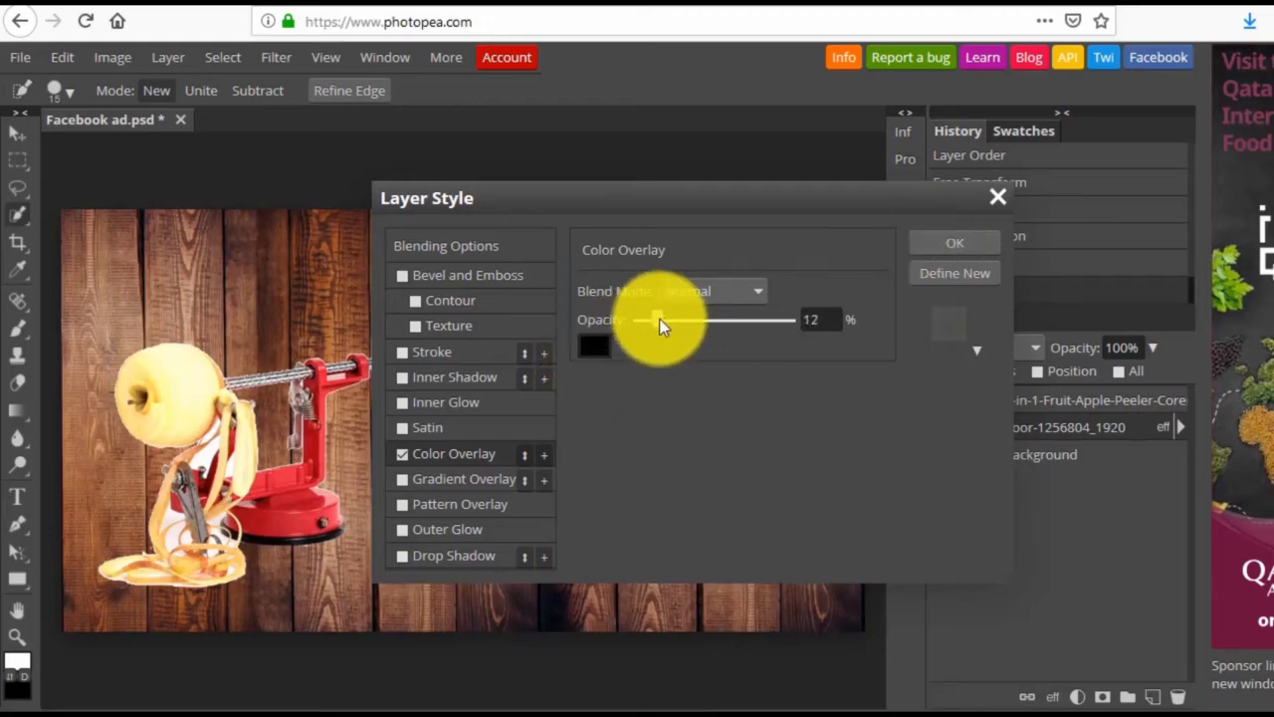
pyautogui.click(959, 251)
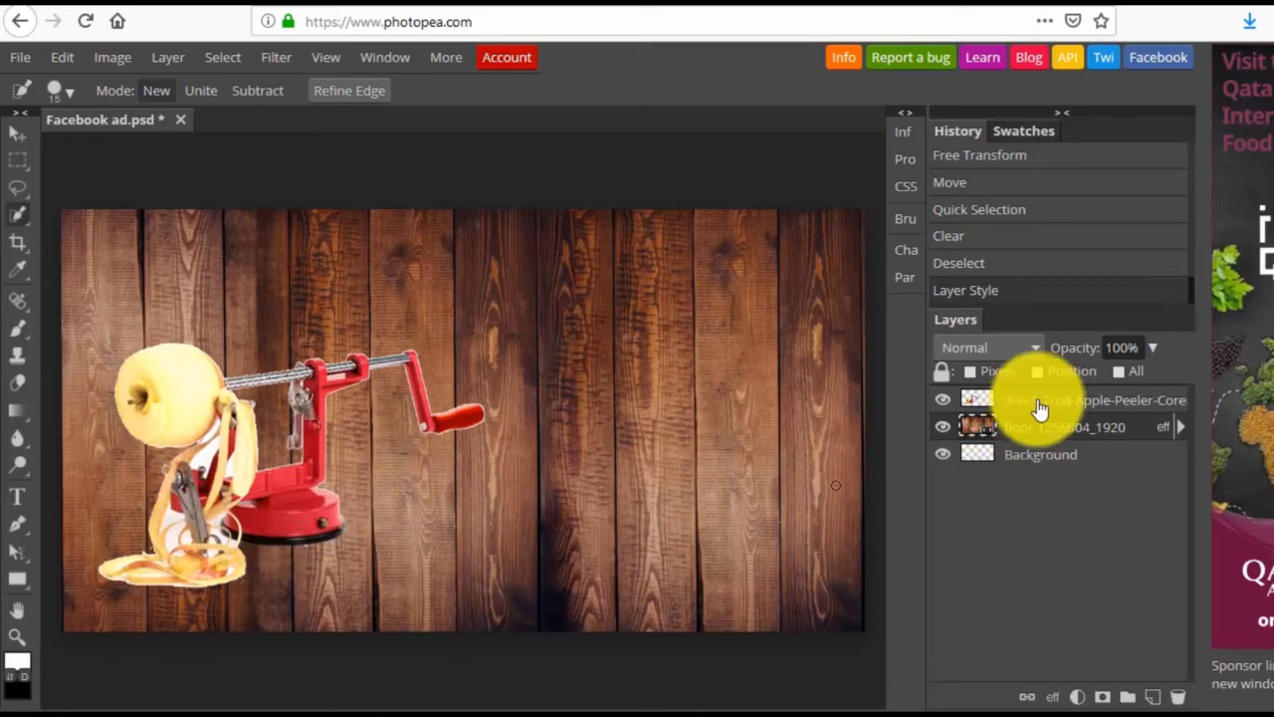
# Step: Apply an Outer Glow to the peeler layer with 71% opacity, 9% noise, 23% spread, 12 px size and 10% jitter
pyautogui.click(169, 58)
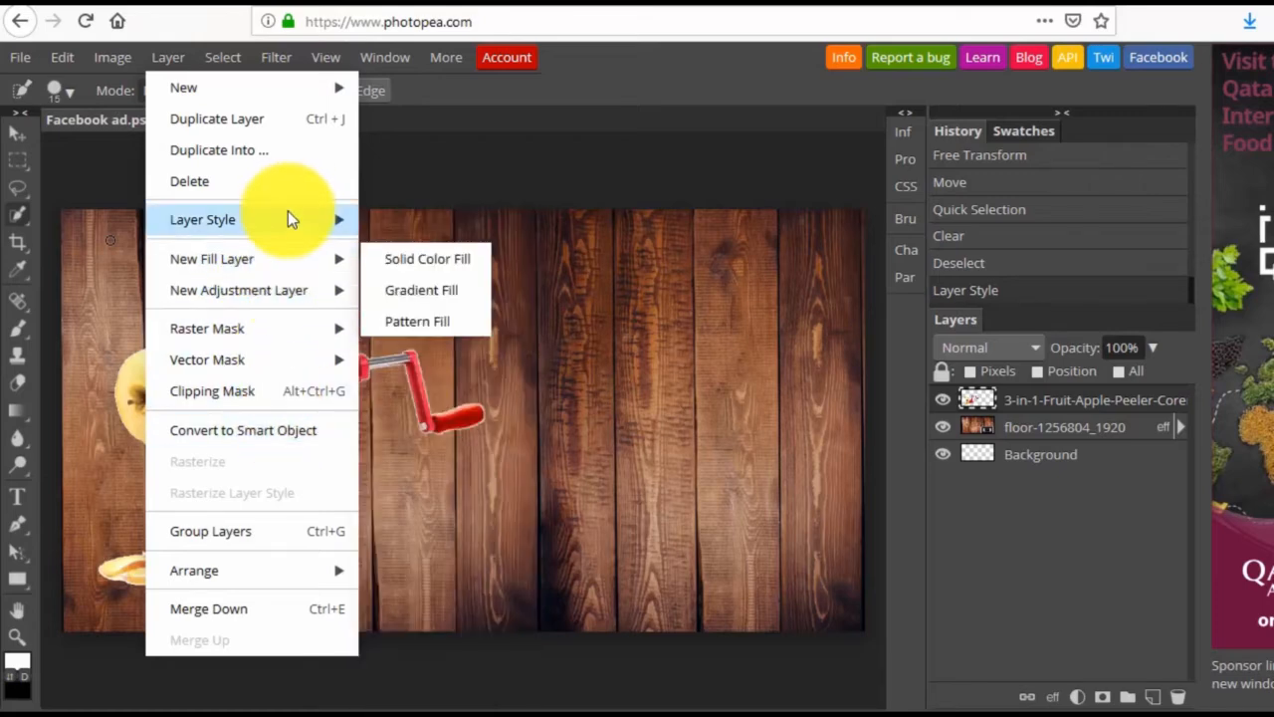
pyautogui.moveTo(288, 212)
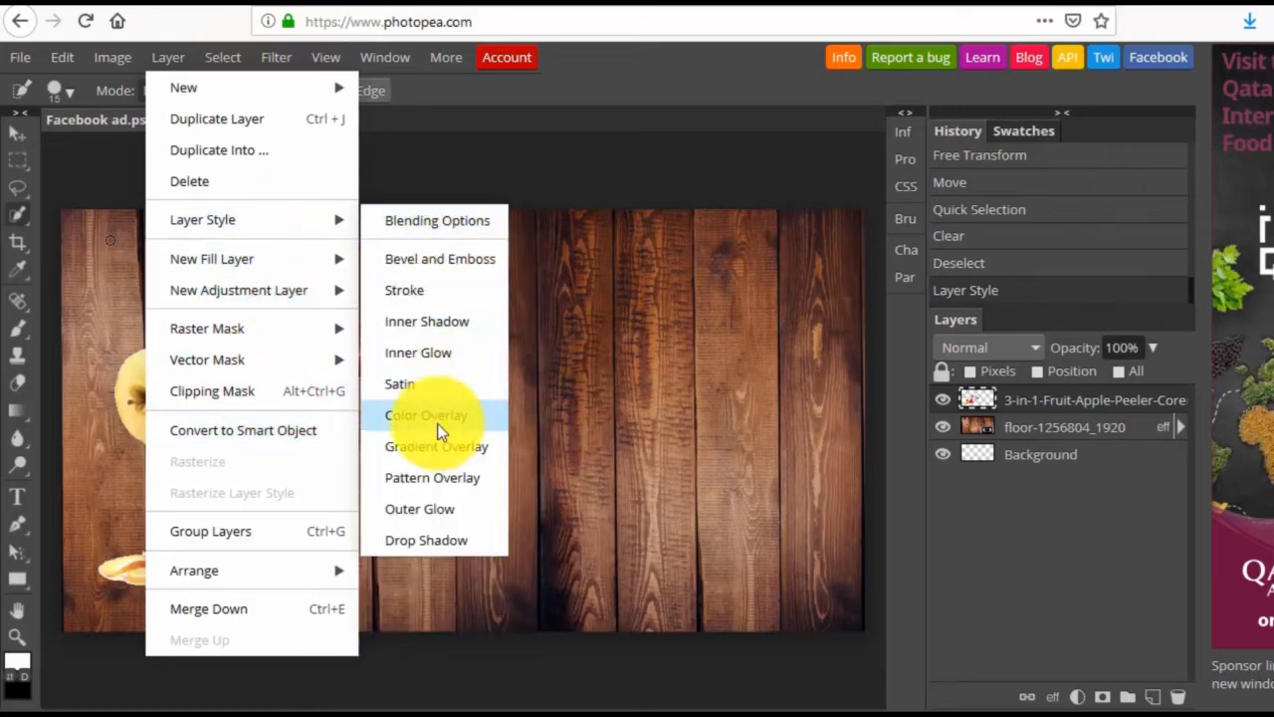
pyautogui.click(439, 511)
pyautogui.moveTo(434, 208); pyautogui.dragTo(888, 169)
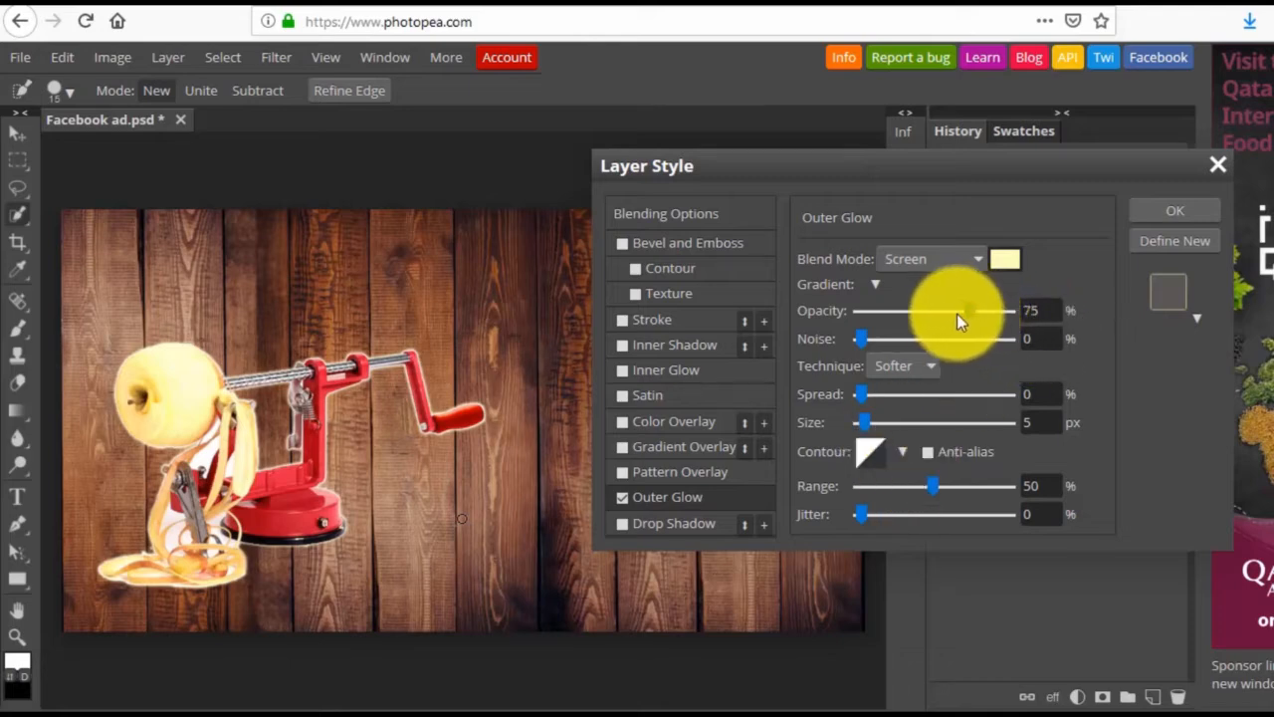
pyautogui.moveTo(956, 314); pyautogui.dragTo(872, 343)
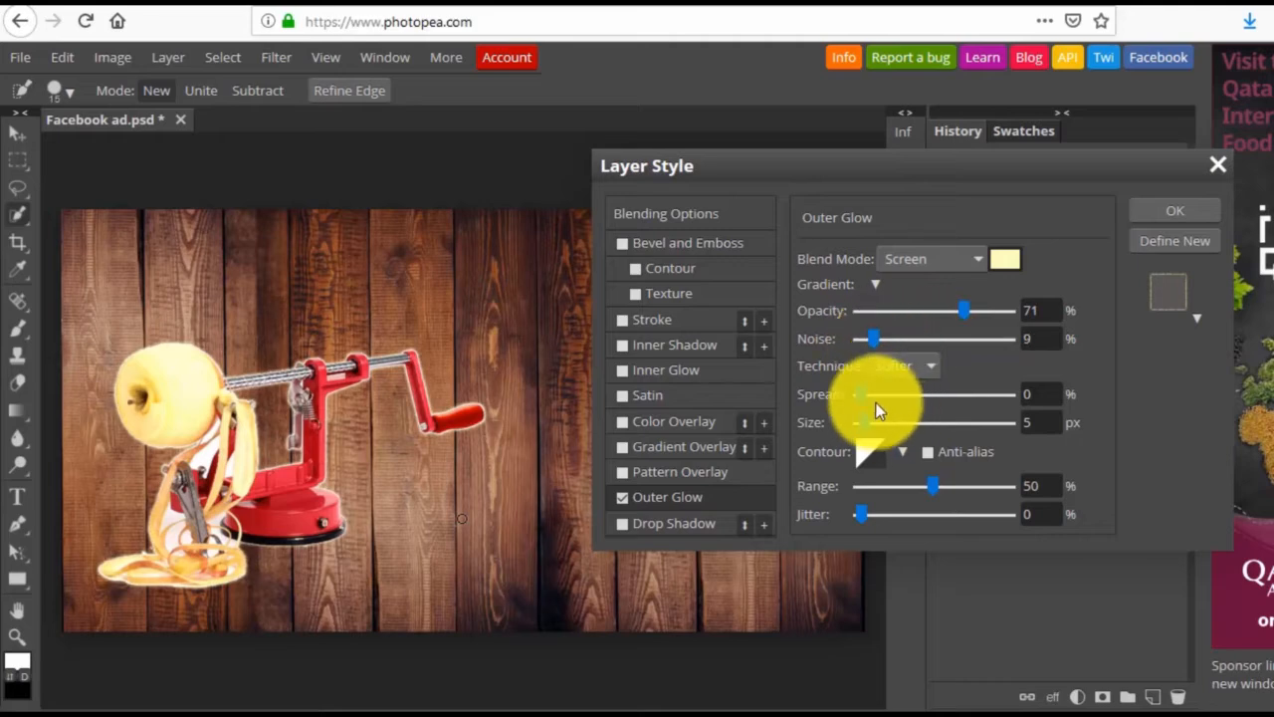
pyautogui.moveTo(857, 395); pyautogui.dragTo(894, 395)
pyautogui.moveTo(1026, 417); pyautogui.dragTo(975, 430)
pyautogui.write('12')
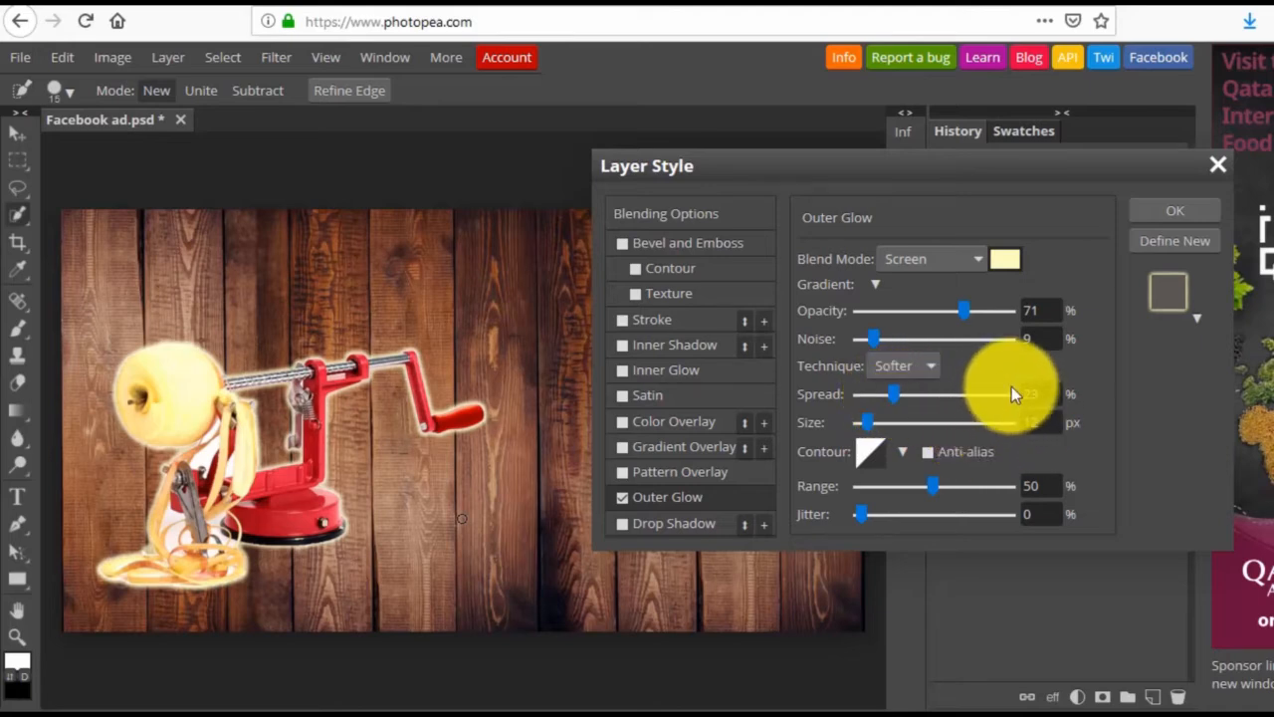
pyautogui.press('Return')
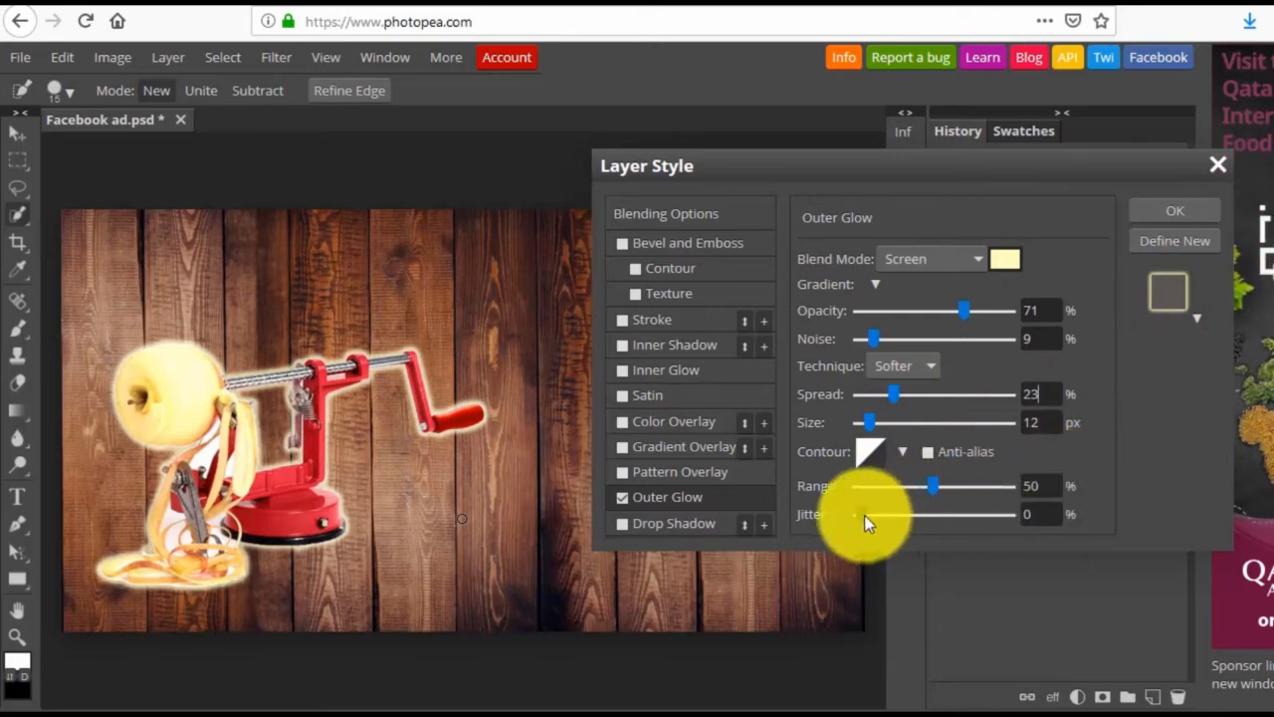
pyautogui.moveTo(865, 514)
pyautogui.mouseDown()
pyautogui.moveTo(846, 516)
pyautogui.moveTo(1028, 513)
pyautogui.moveTo(876, 514)
pyautogui.mouseUp()
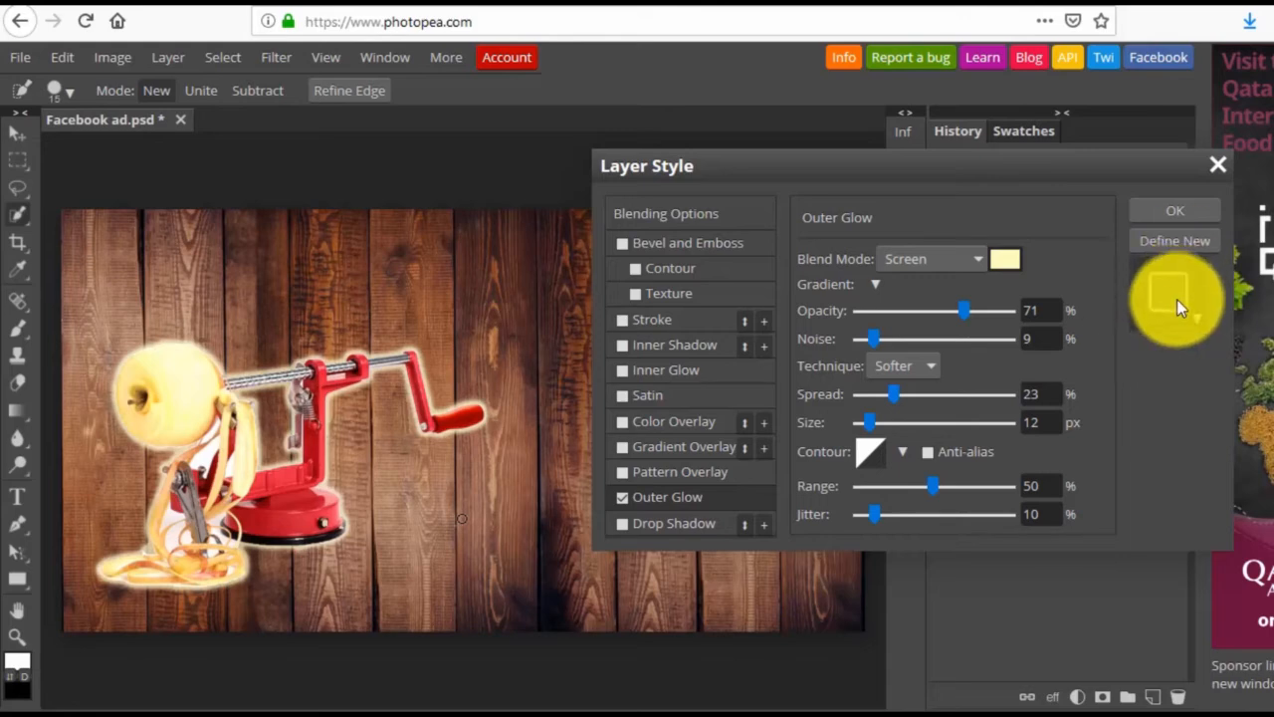
pyautogui.click(1171, 214)
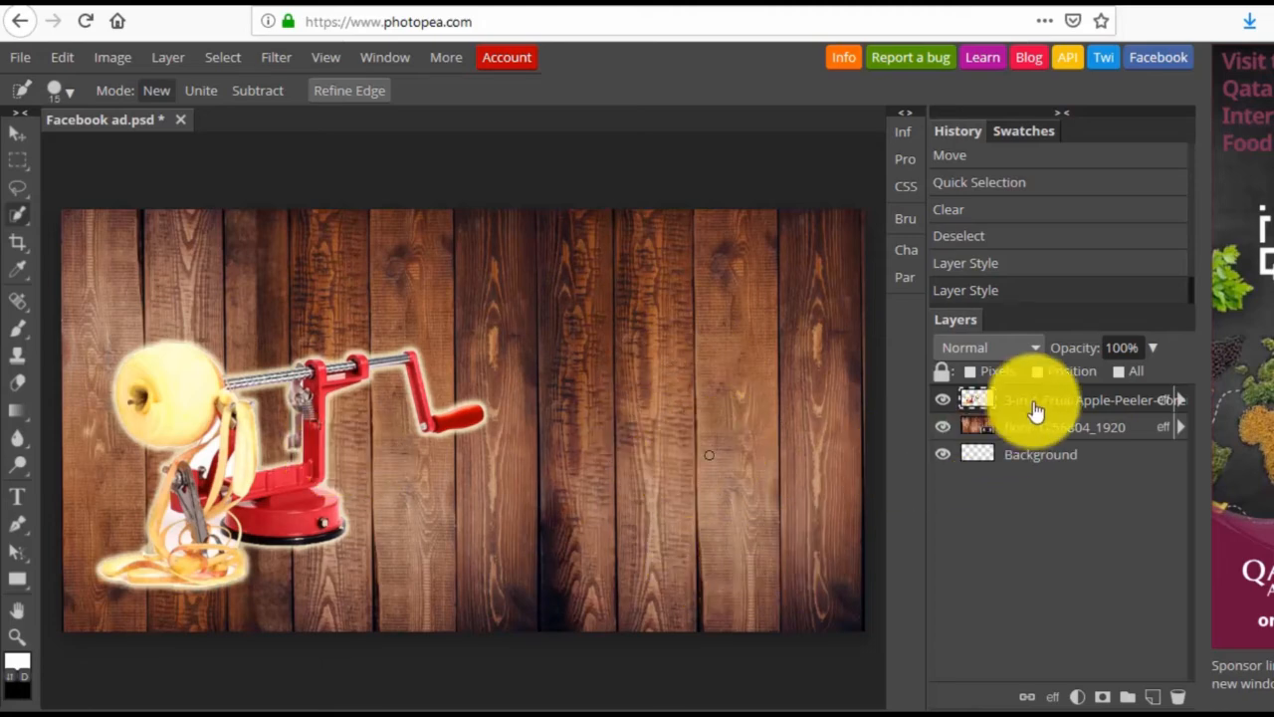
# Step: Place the apples-805124_1920 image from the Downloads folder into the ad, shifted toward the canvas's right half at about X 773, Y 322
pyautogui.moveTo(159, 697)
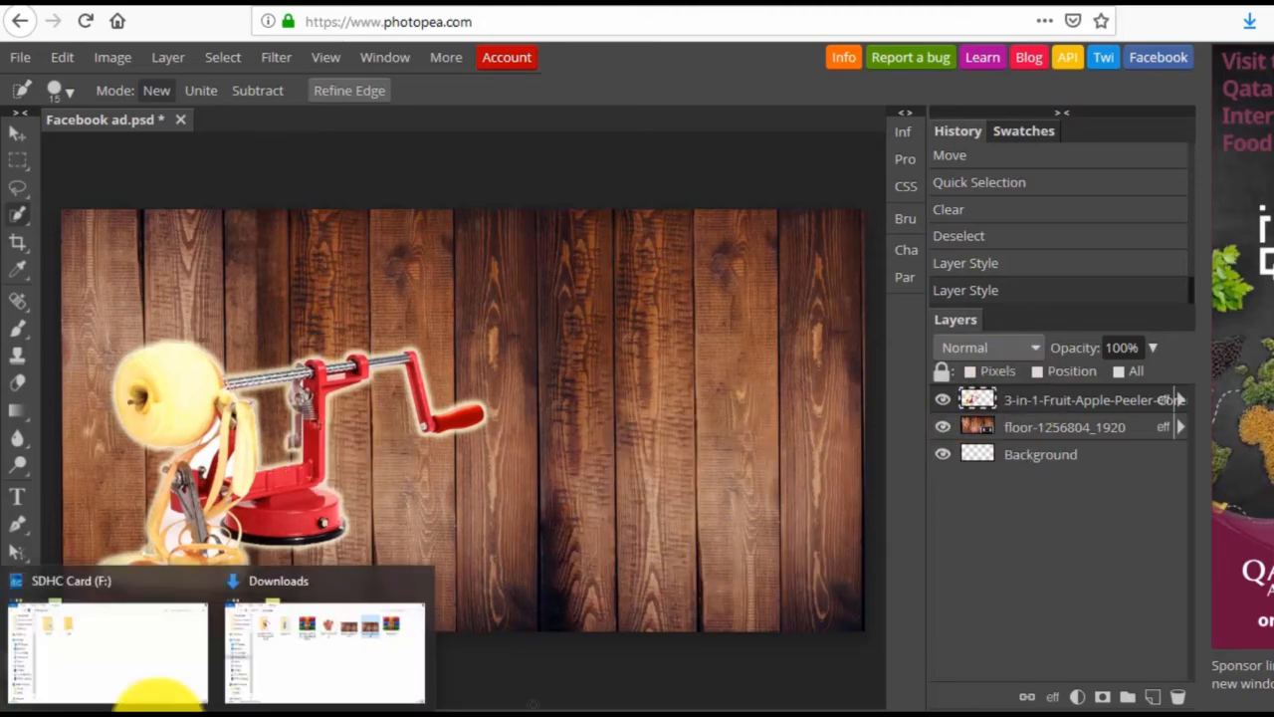
pyautogui.click(288, 675)
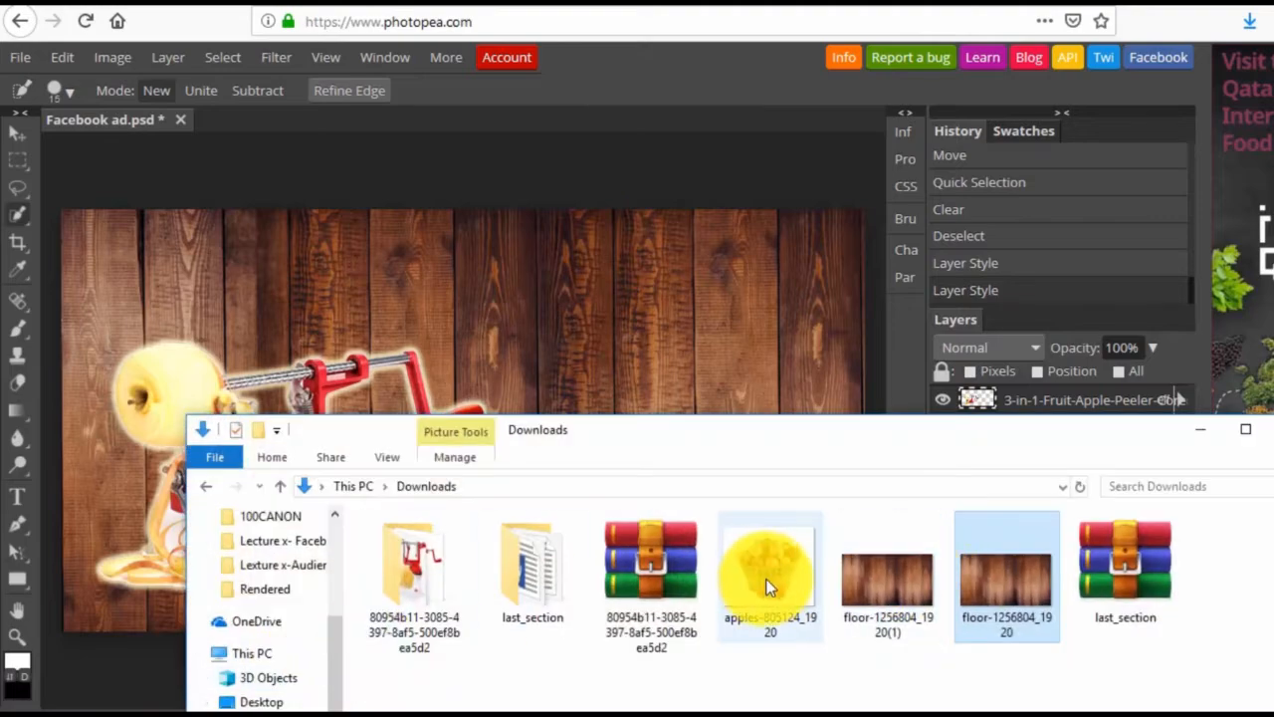
pyautogui.moveTo(776, 586); pyautogui.dragTo(710, 360)
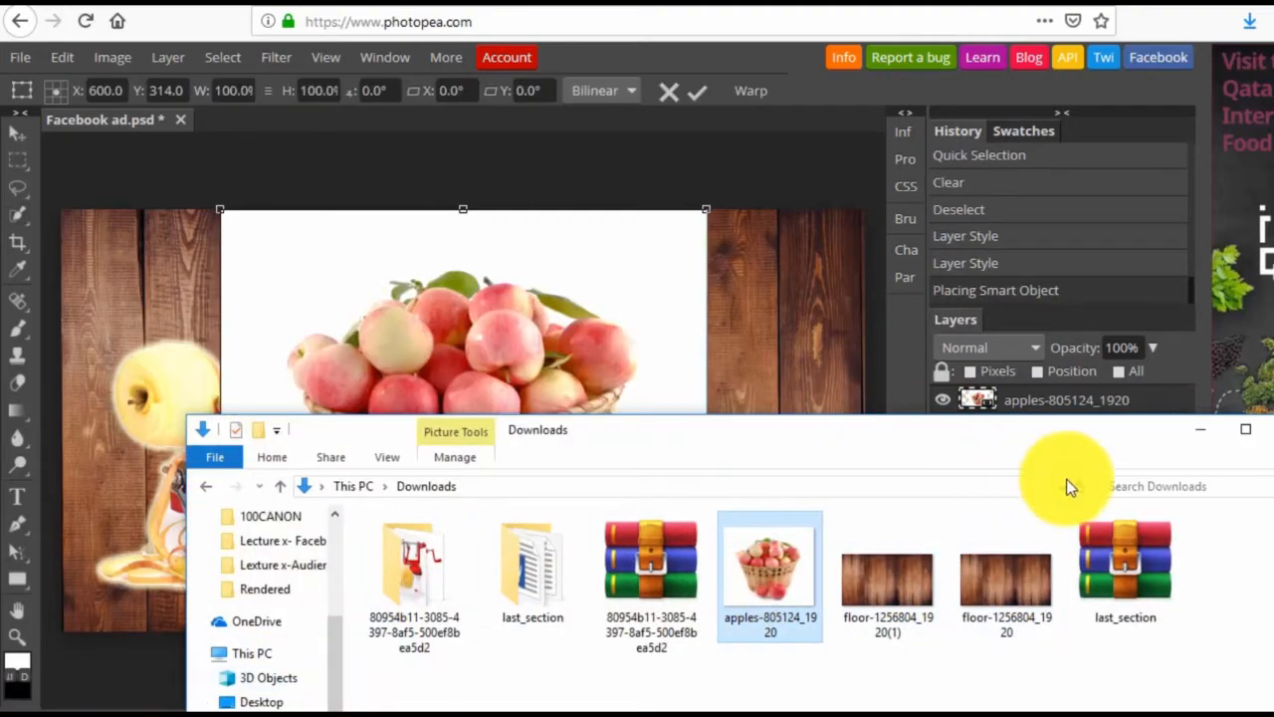
pyautogui.click(1210, 432)
pyautogui.moveTo(476, 342); pyautogui.dragTo(581, 347)
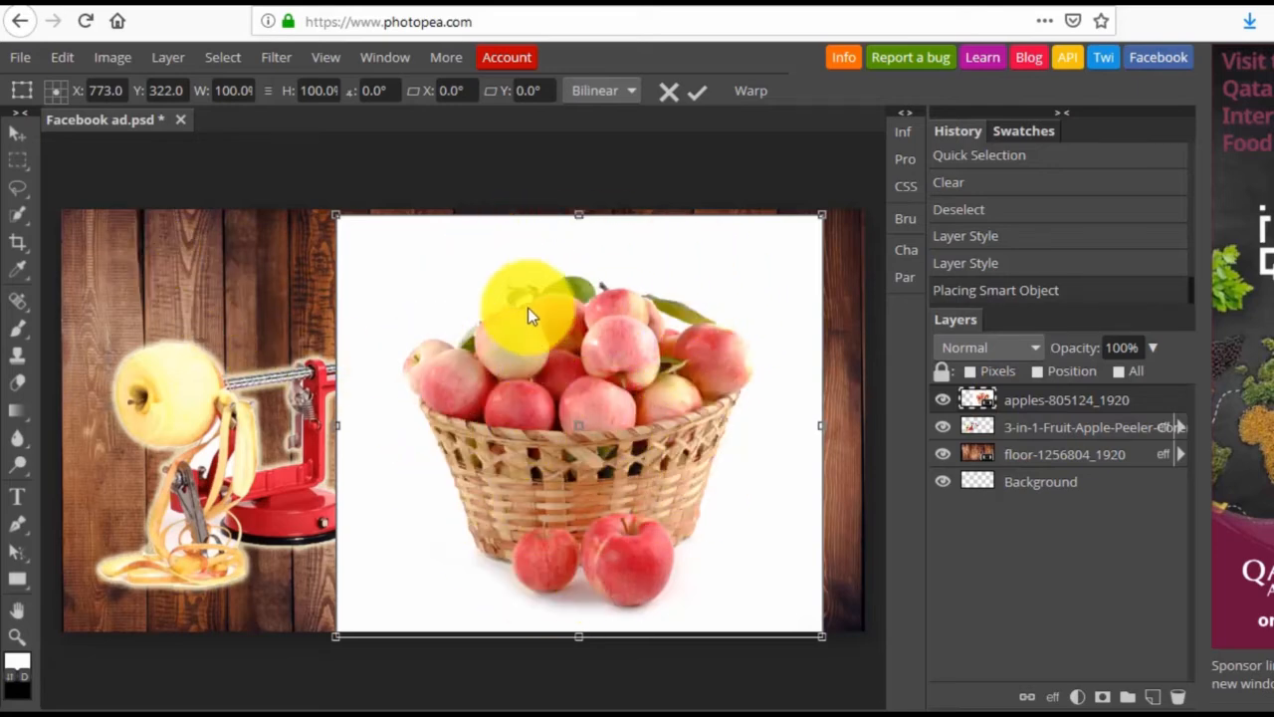
# Step: Rasterize the apples layer and delete its white background using the Magic Wand
pyautogui.click(174, 61)
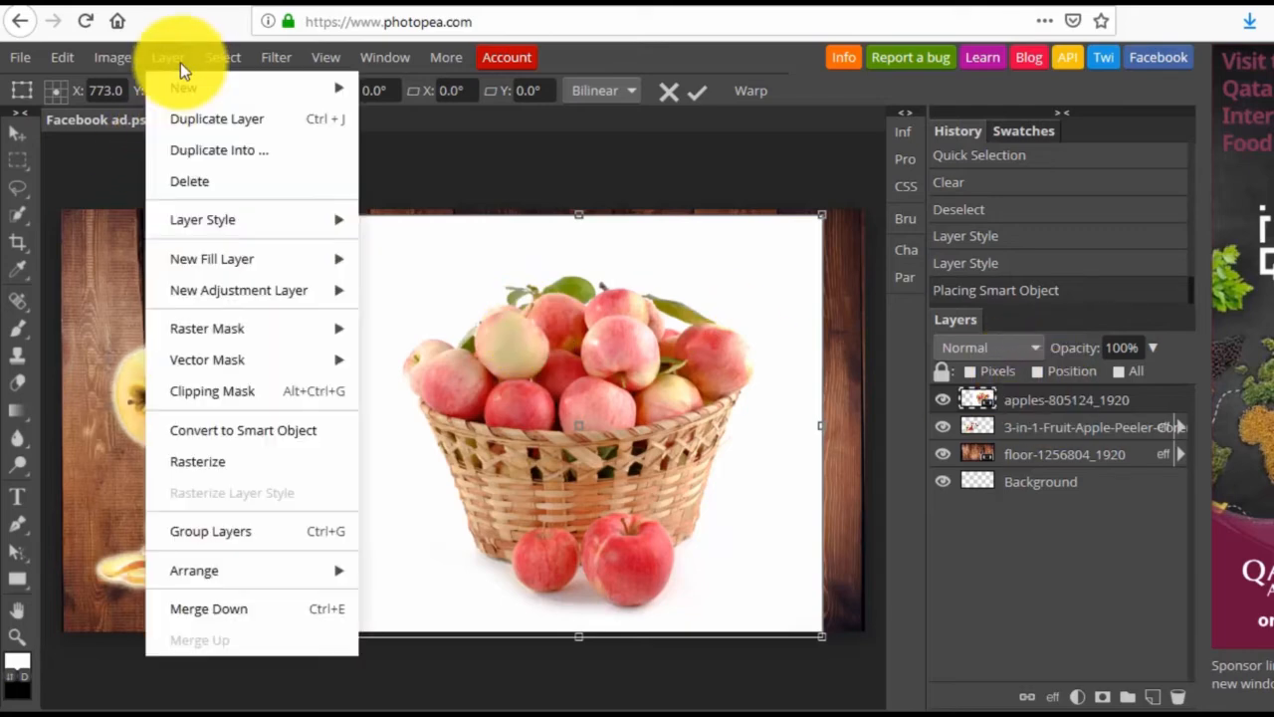
pyautogui.click(239, 472)
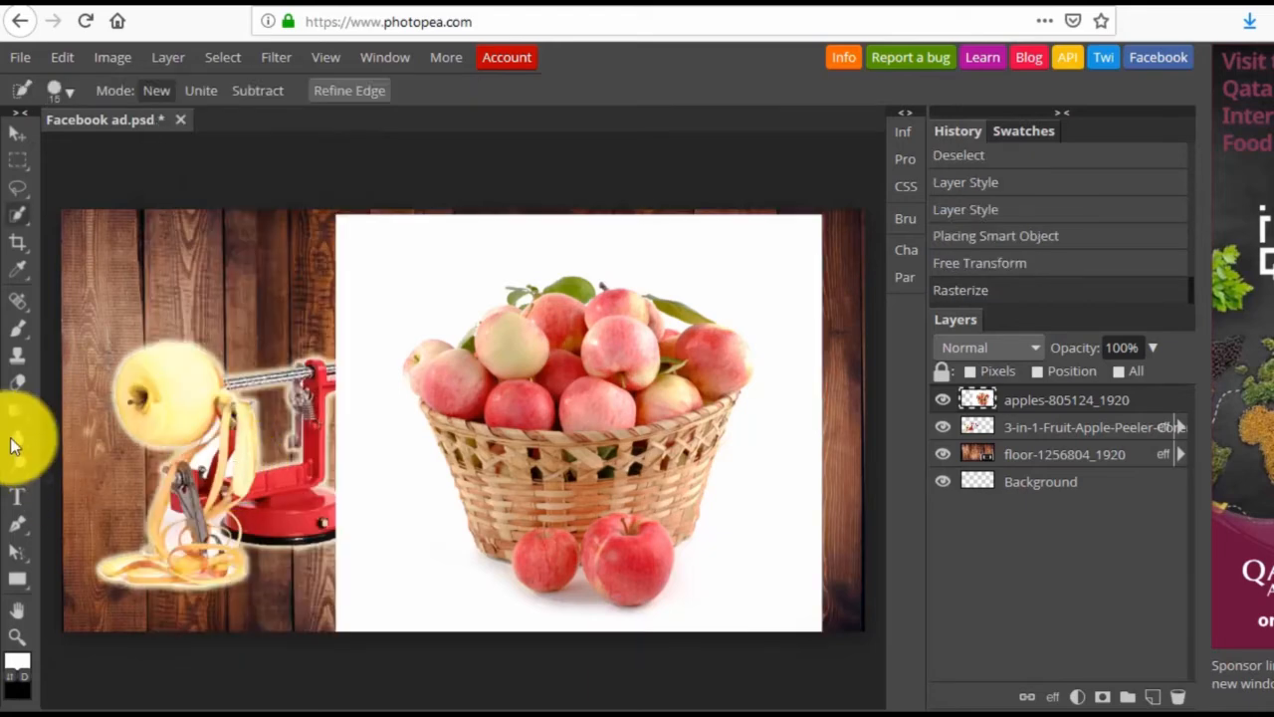
pyautogui.moveTo(20, 216)
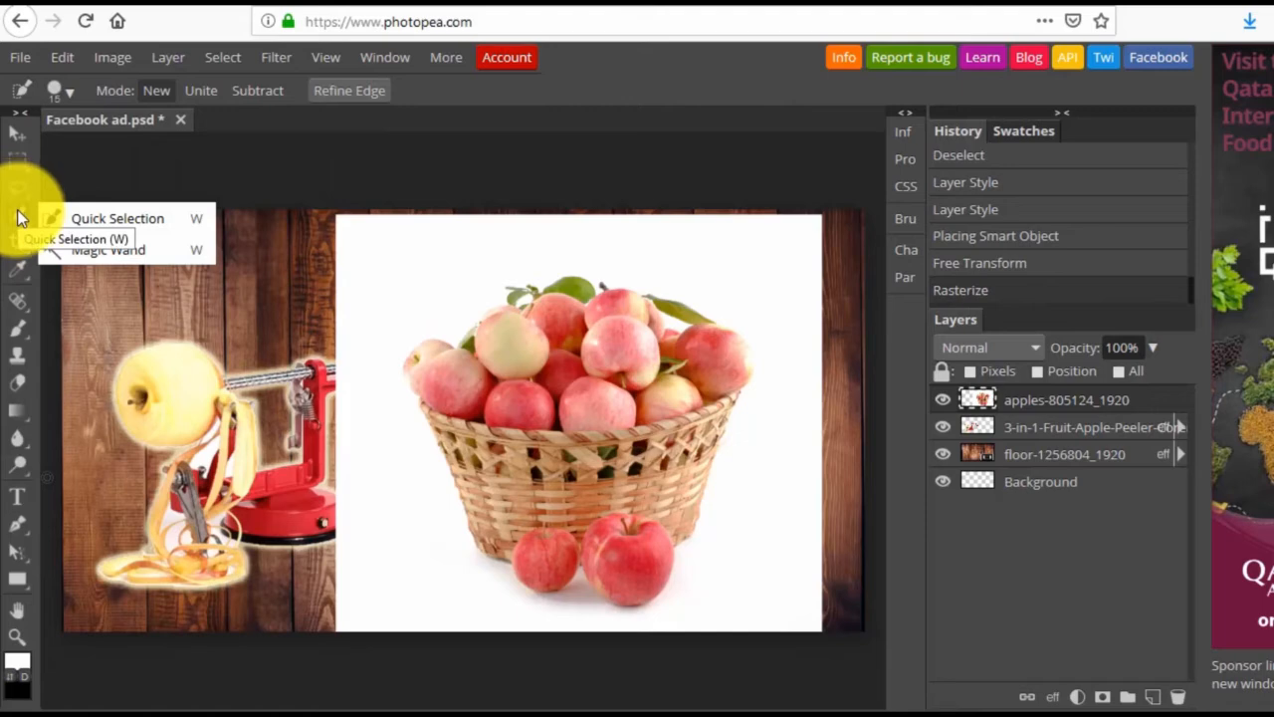
pyautogui.click(83, 250)
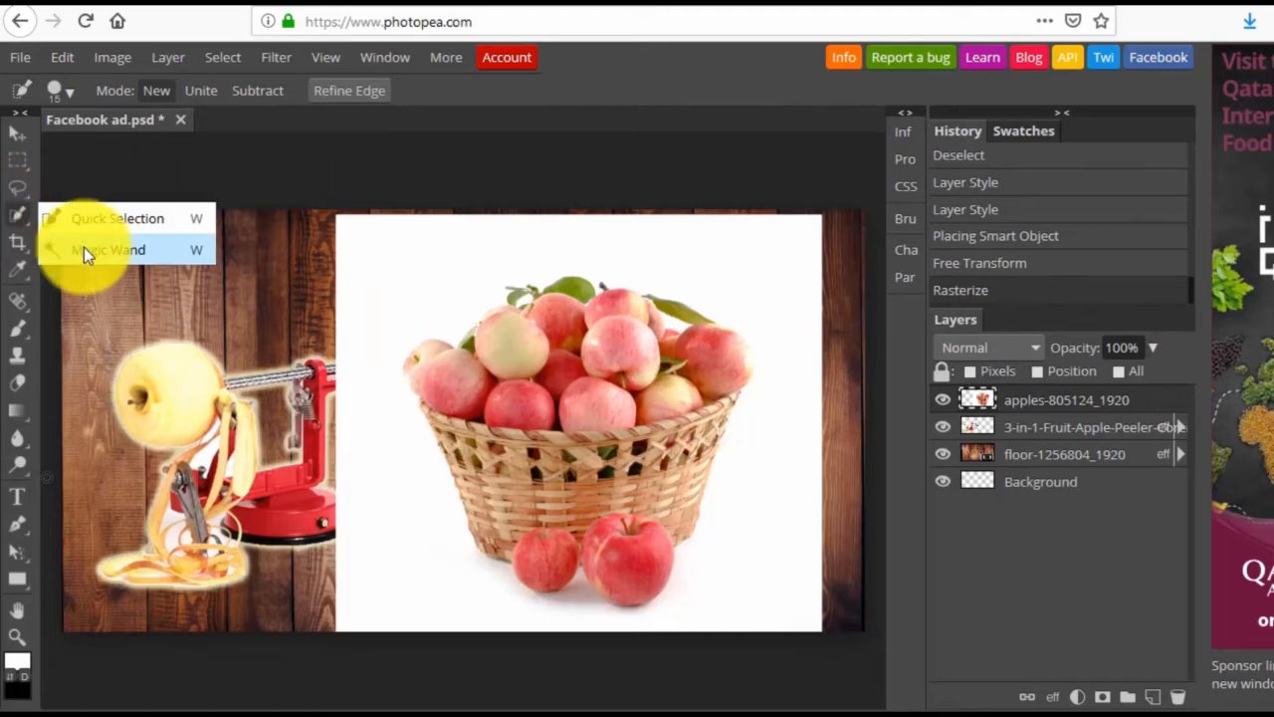
pyautogui.click(492, 271)
pyautogui.press('Delete')
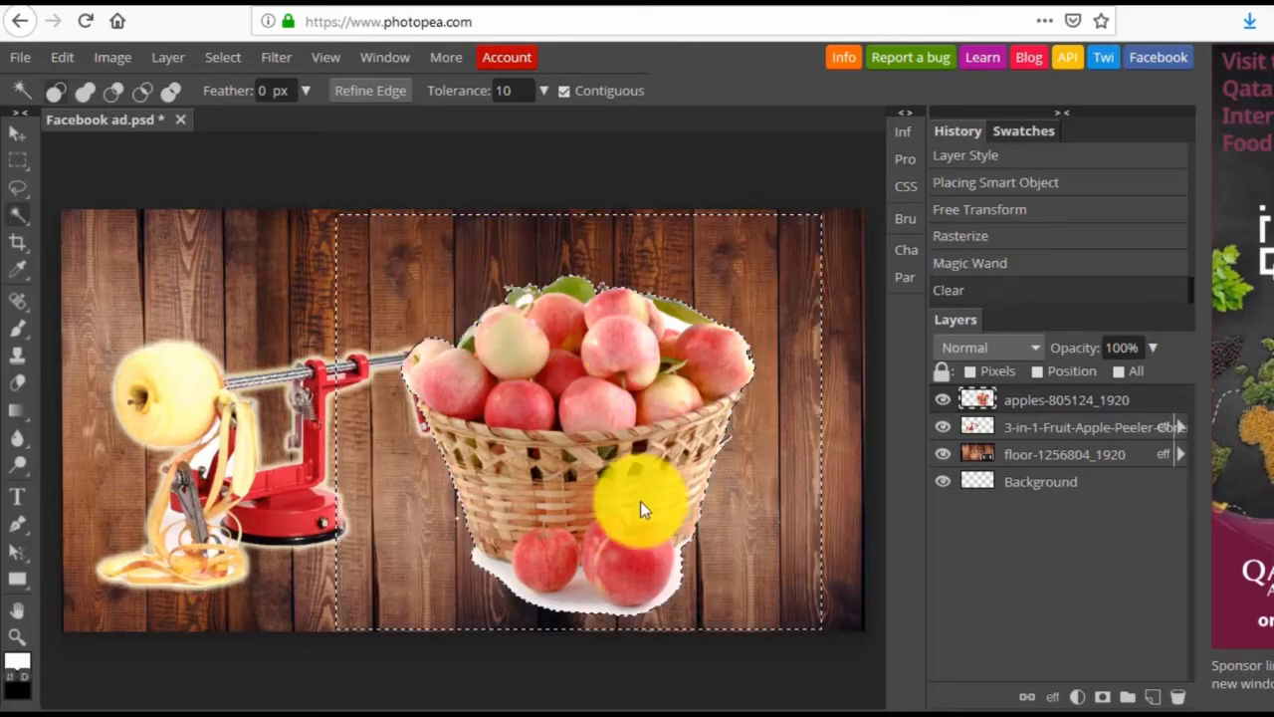
# Step: Delete the leftover white areas around the two apples at the basket's base and clear the selection
pyautogui.click(583, 600)
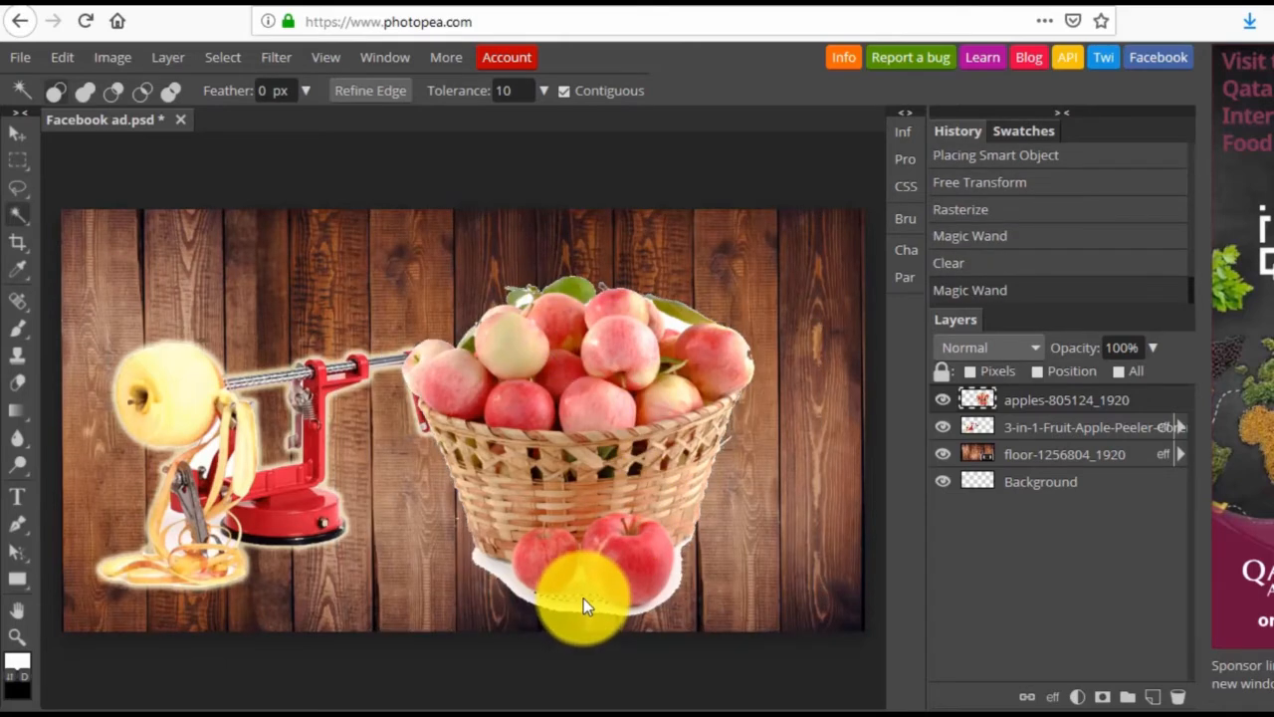
pyautogui.press('Delete')
pyautogui.click(481, 555)
pyautogui.press('Delete')
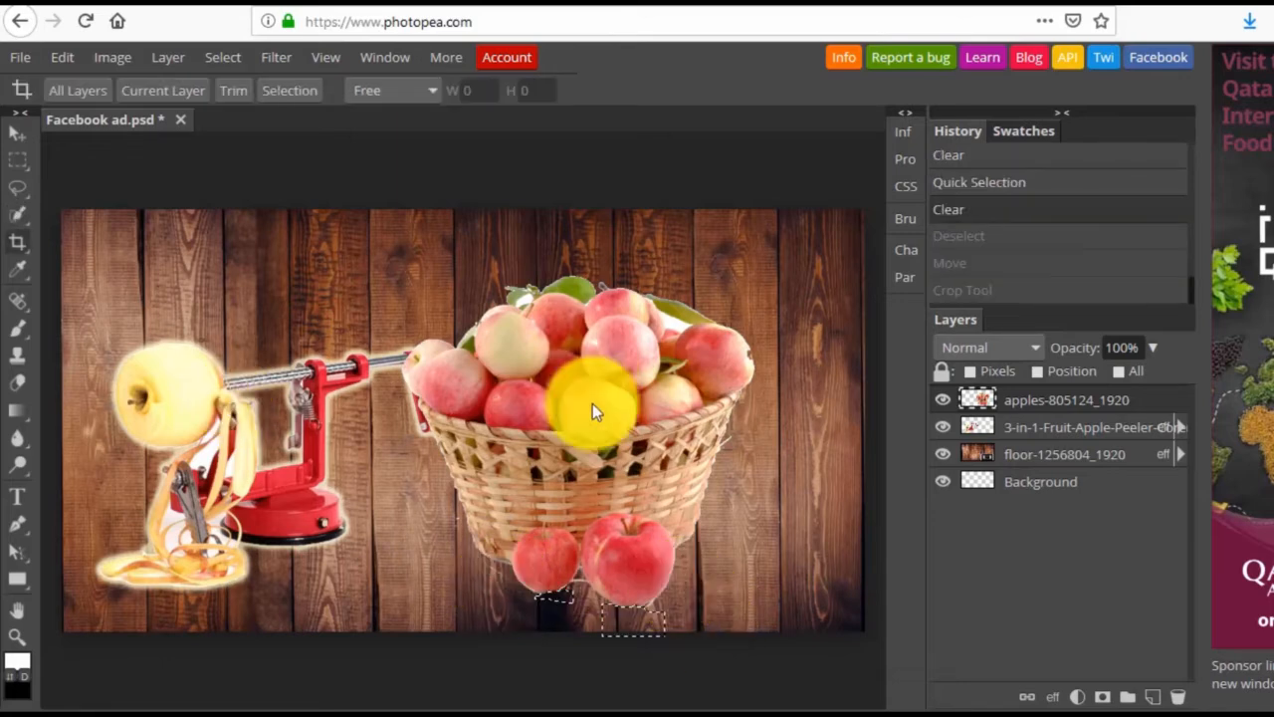
pyautogui.rightClick(17, 188)
pyautogui.click(16, 134)
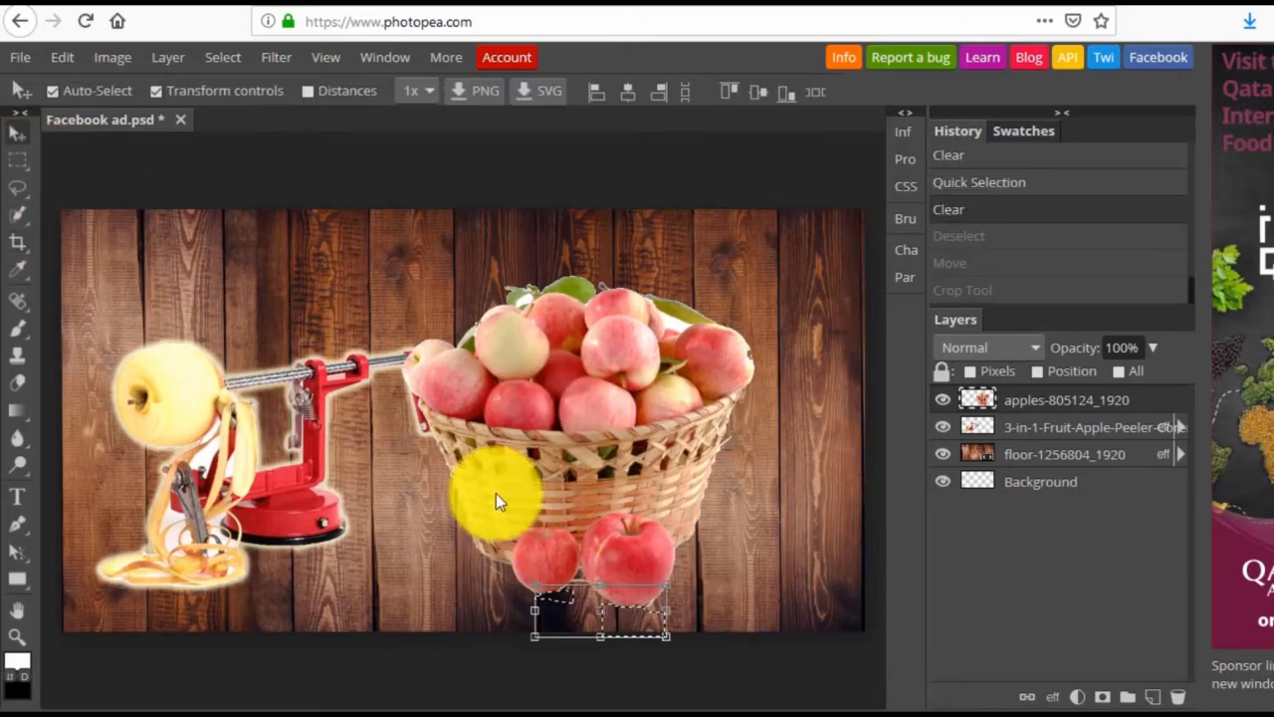
pyautogui.click(496, 493)
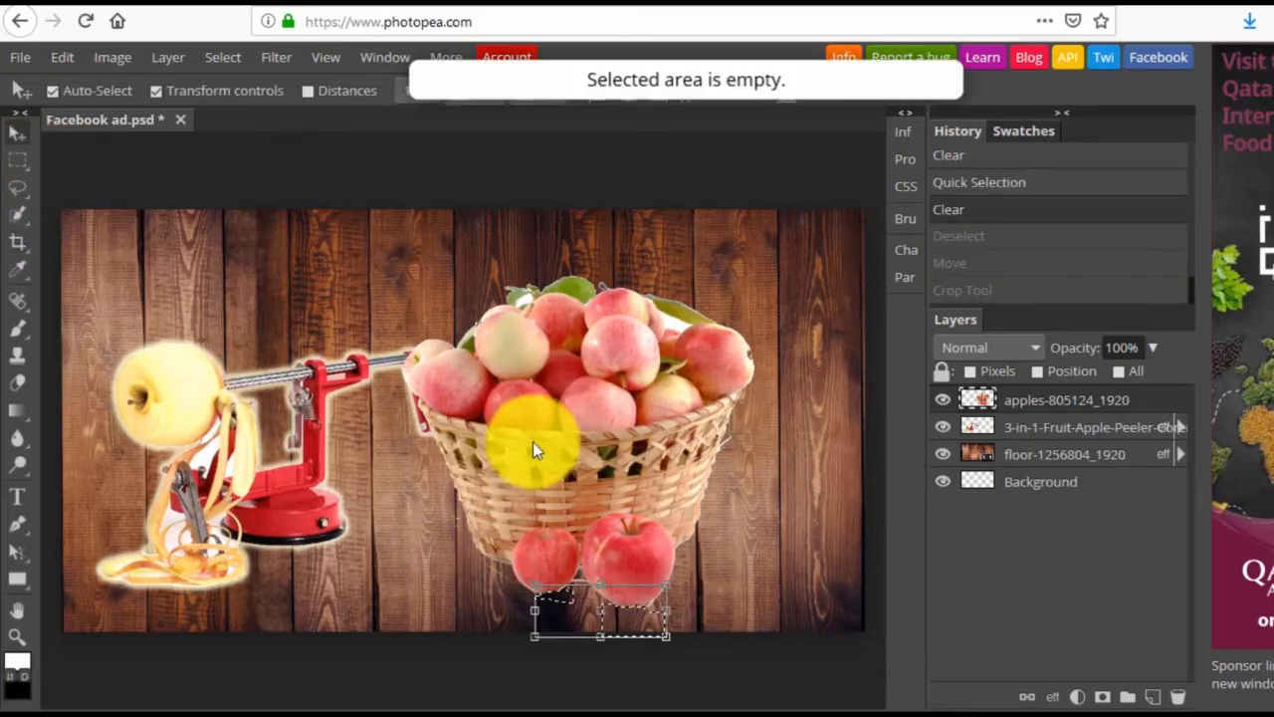
pyautogui.click(211, 57)
pyautogui.click(236, 122)
# Step: Scale the apple basket to about 88.4% wide and 82.3% high and position it in the canvas's lower right area
pyautogui.moveTo(521, 458); pyautogui.dragTo(533, 431)
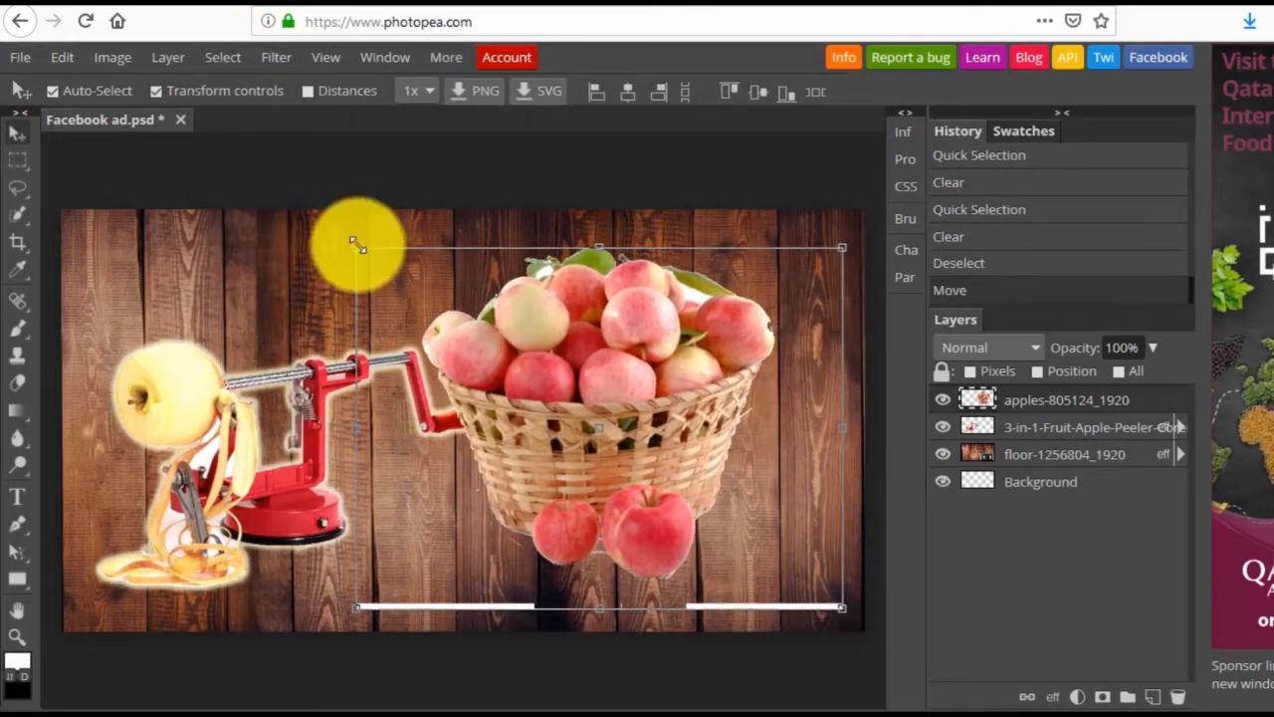
pyautogui.moveTo(355, 247); pyautogui.dragTo(634, 528)
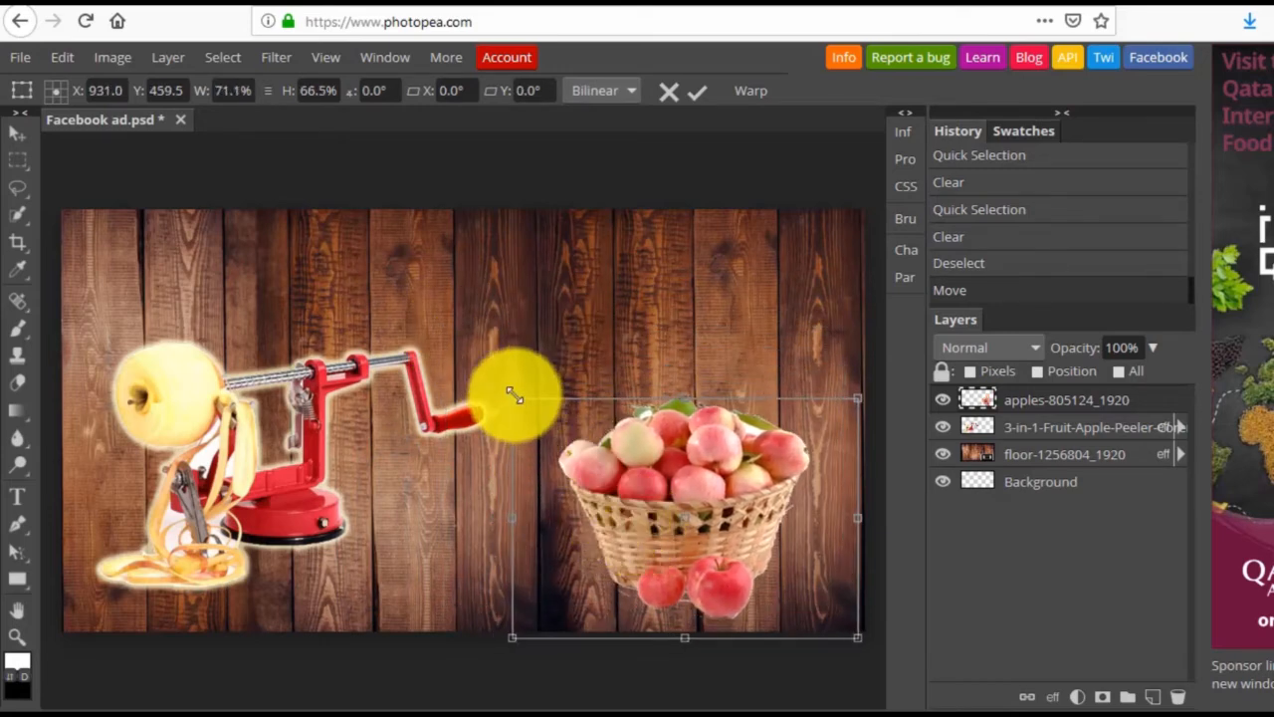
pyautogui.moveTo(514, 397); pyautogui.dragTo(427, 355)
pyautogui.moveTo(700, 495); pyautogui.dragTo(702, 488)
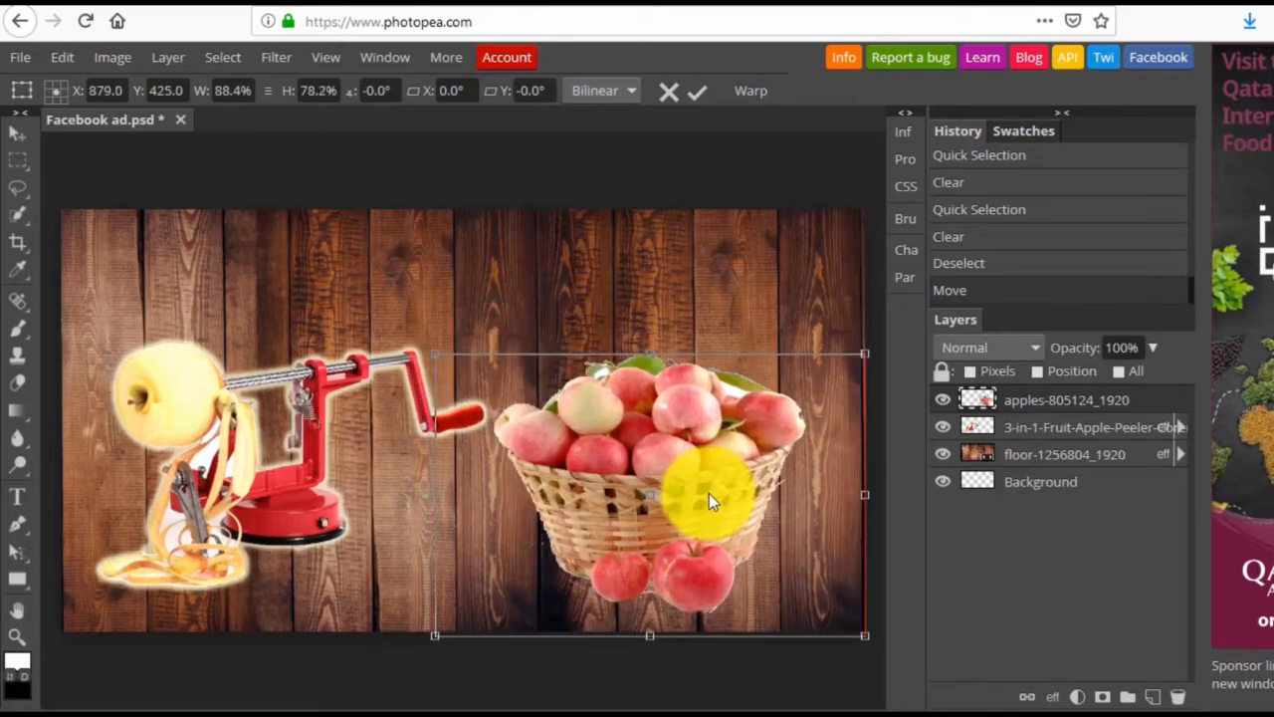
pyautogui.moveTo(603, 474); pyautogui.dragTo(620, 479)
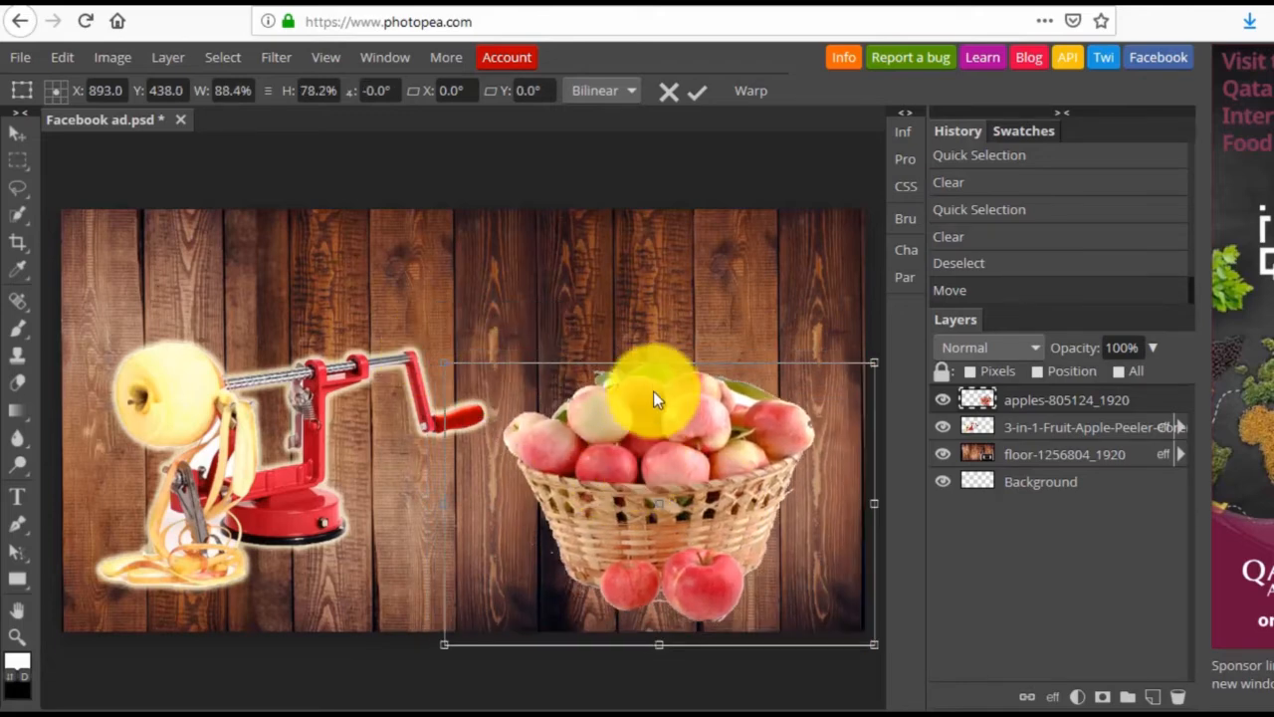
pyautogui.moveTo(660, 360); pyautogui.dragTo(657, 349)
pyautogui.moveTo(621, 497); pyautogui.dragTo(624, 498)
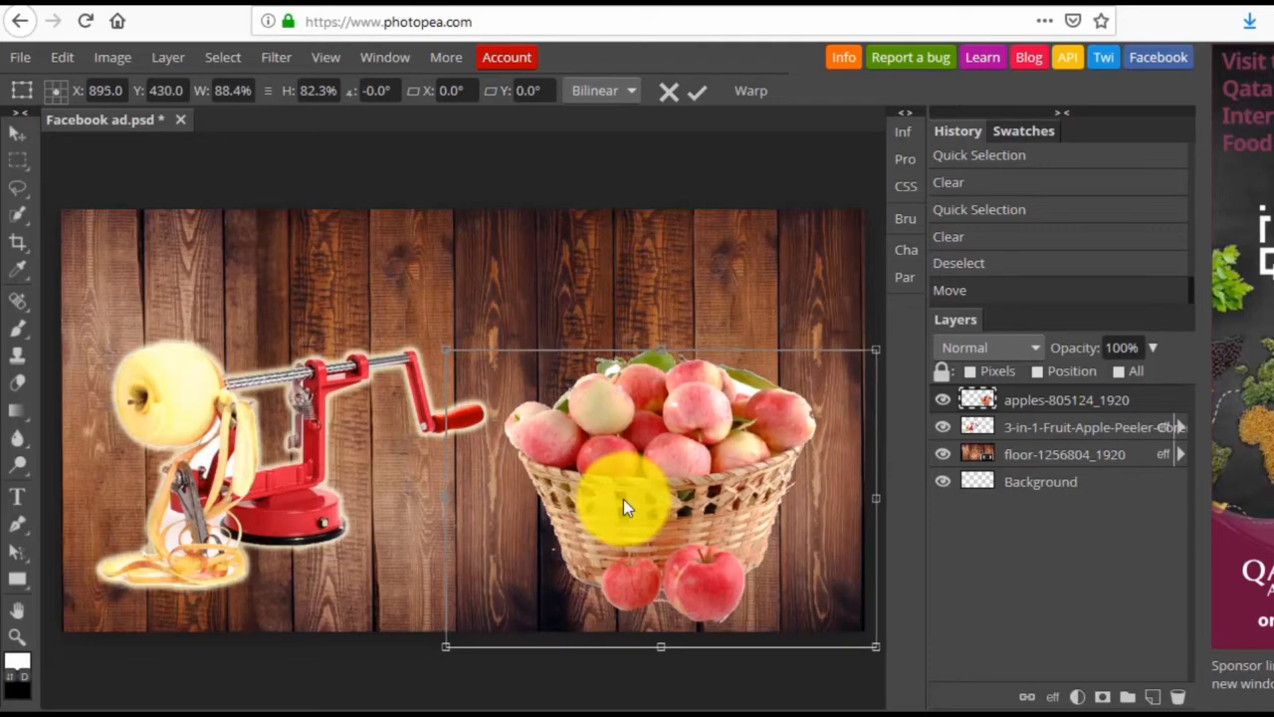
# Step: Convert the apples layer to a smart object and apply an Outer Glow with the same settings as the peeler's
pyautogui.click(171, 58)
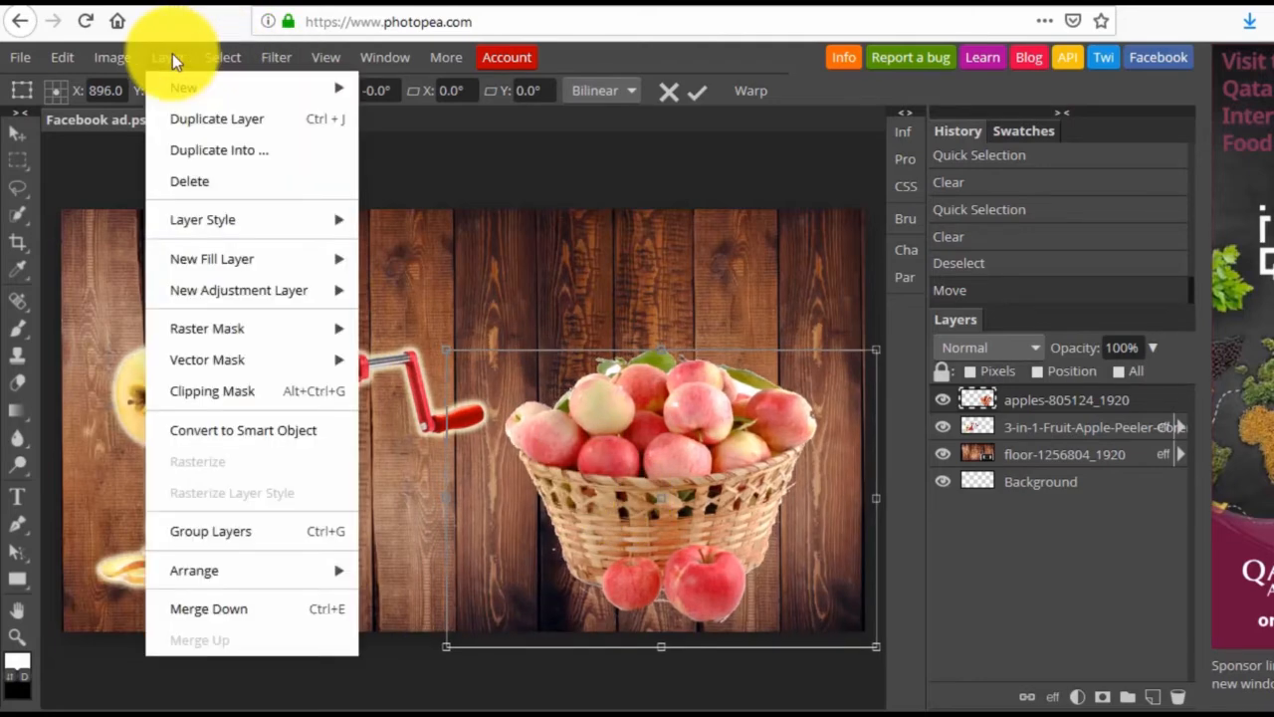
pyautogui.click(243, 430)
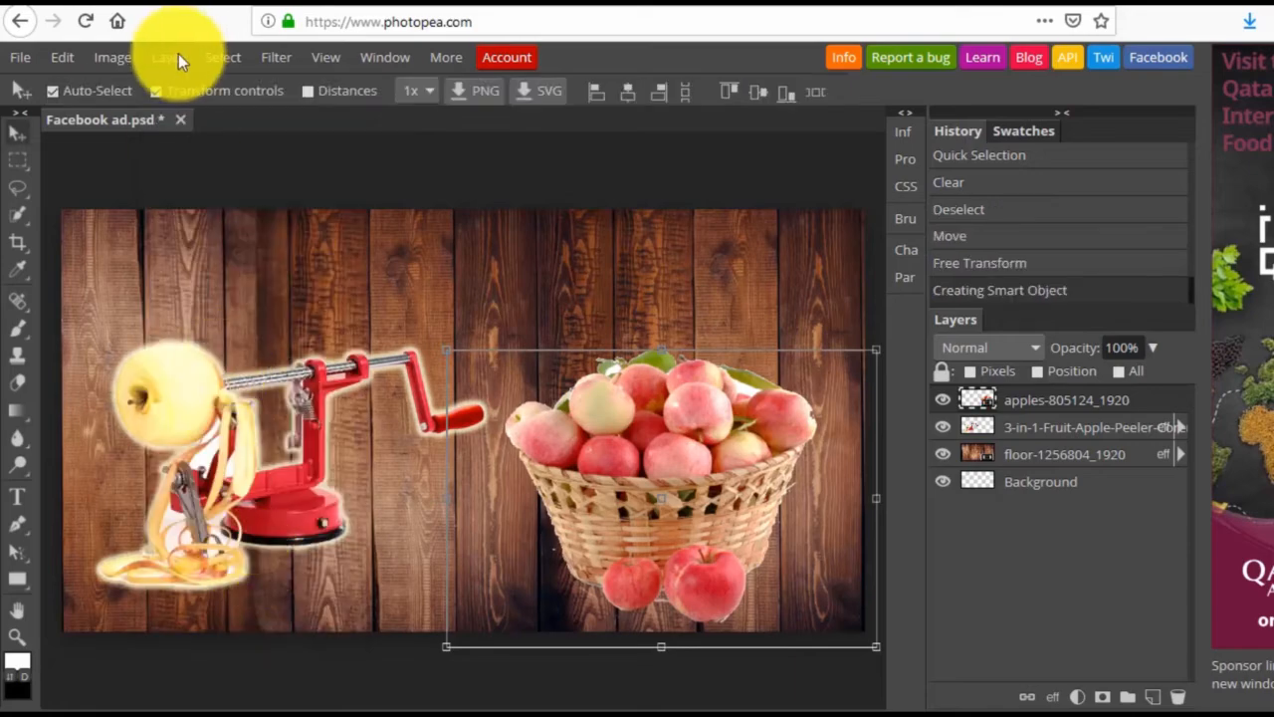
pyautogui.click(171, 57)
pyautogui.moveTo(209, 219)
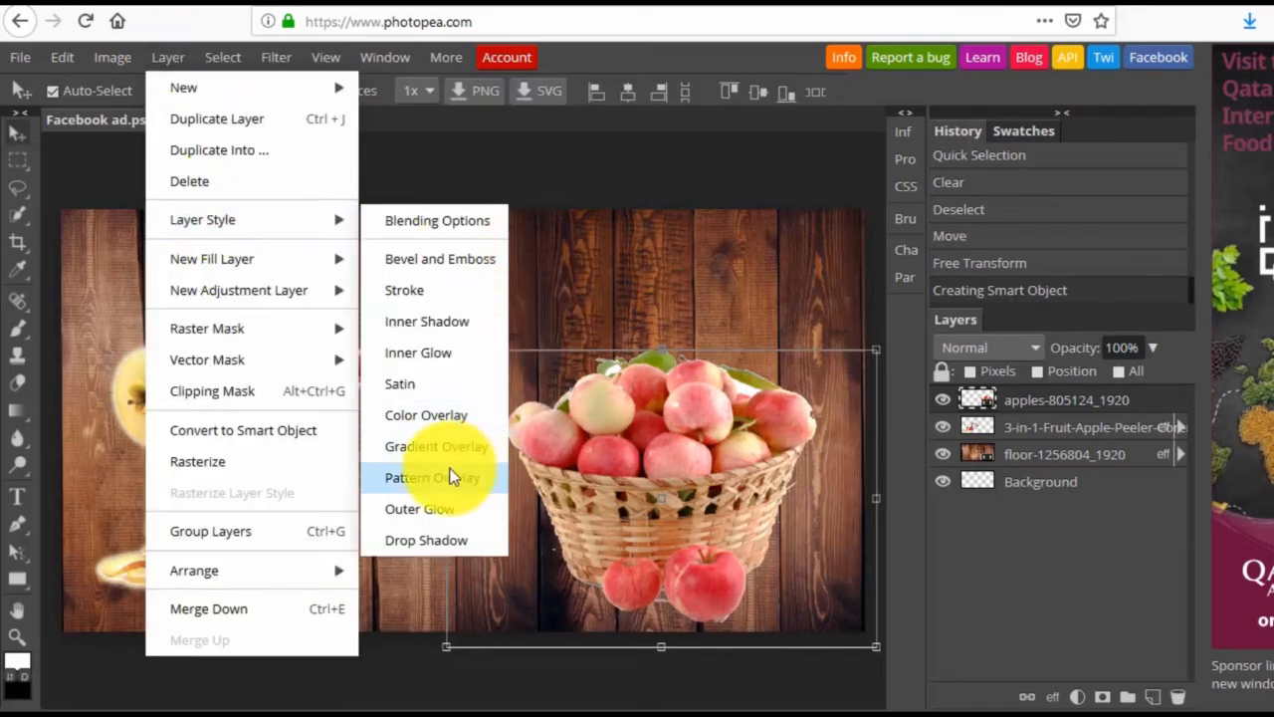
pyautogui.click(434, 506)
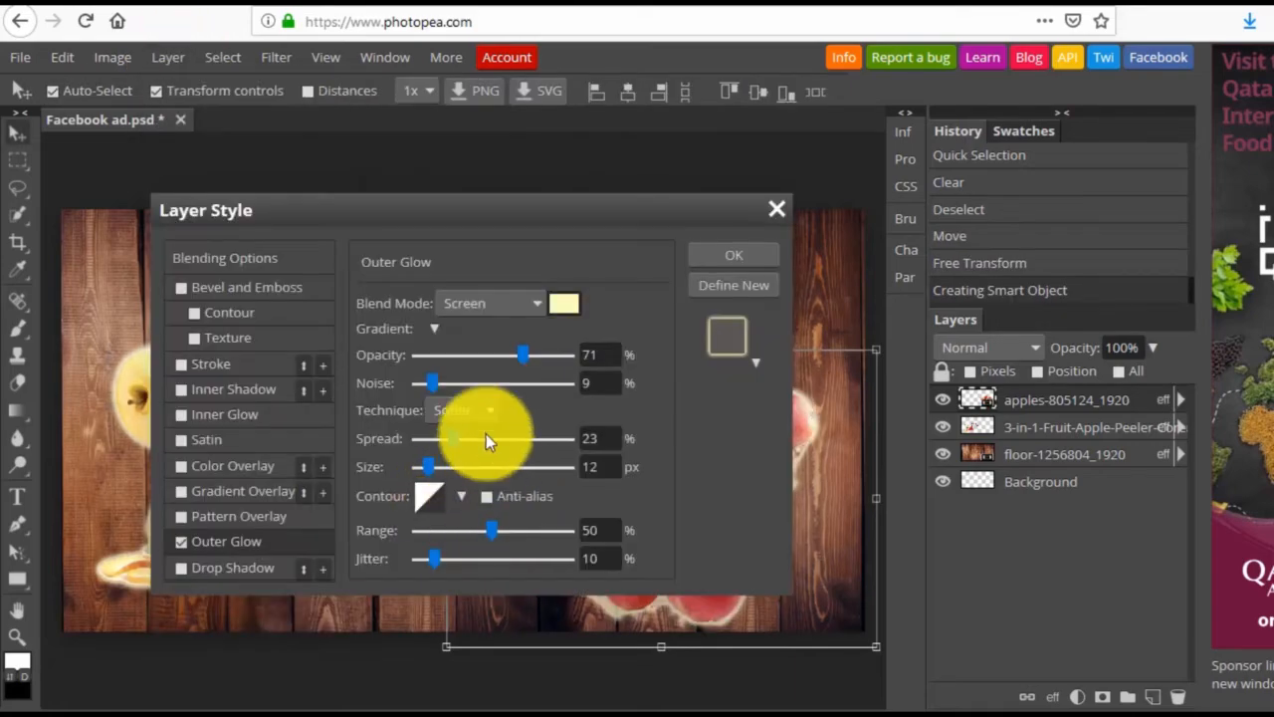
pyautogui.click(725, 258)
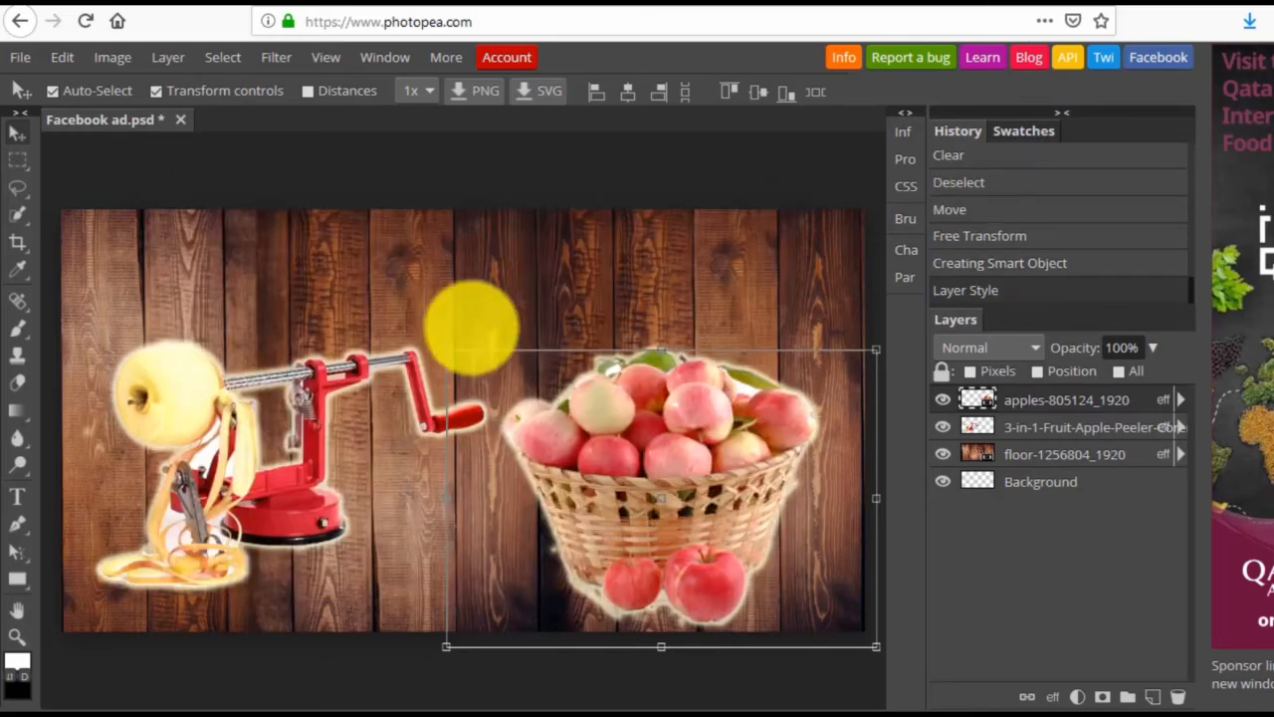
# Step: Enlarge the apple basket to about 107.9% wide and 111.3% high, placing it on the canvas's left half and the peeler on the right
pyautogui.moveTo(446, 351); pyautogui.dragTo(408, 313)
pyautogui.moveTo(622, 489); pyautogui.dragTo(240, 573)
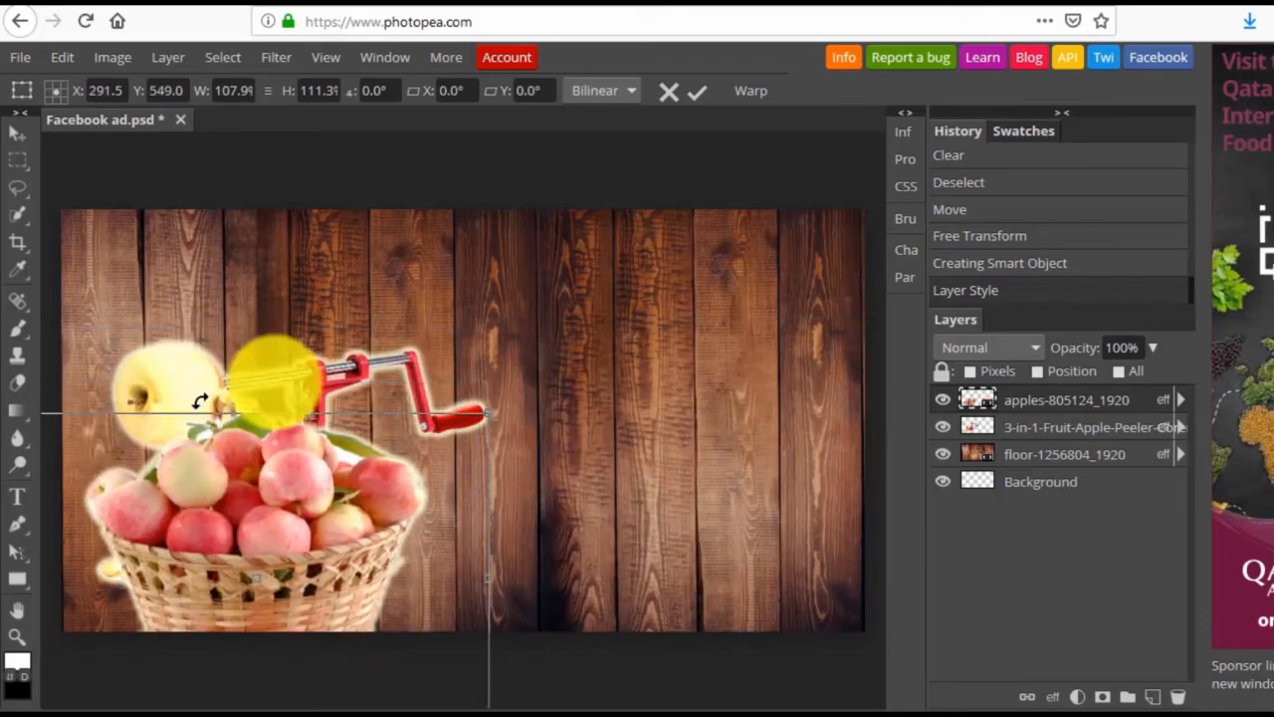
pyautogui.press('Return')
pyautogui.moveTo(222, 370); pyautogui.dragTo(543, 378)
pyautogui.moveTo(275, 553); pyautogui.dragTo(253, 469)
pyautogui.click(581, 650)
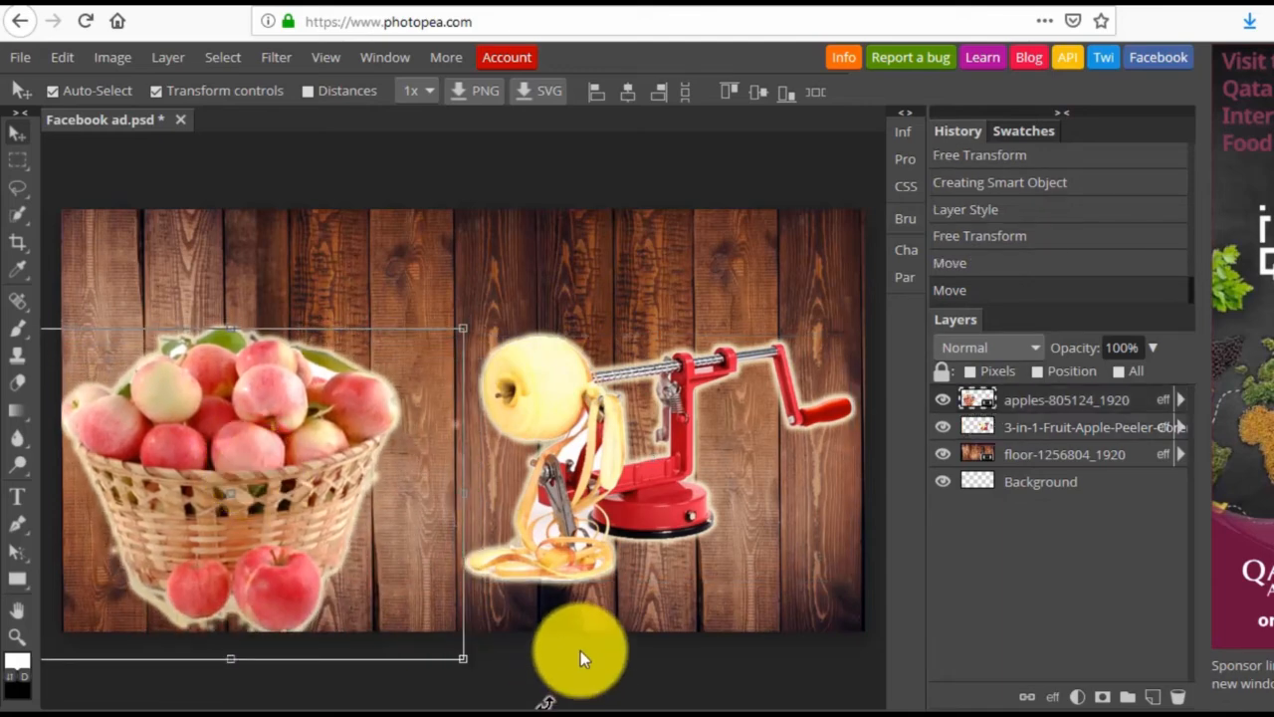
# Step: Enlarge the apple peeler up and to the left to about 113.5% wide and 115.3% high
pyautogui.click(566, 432)
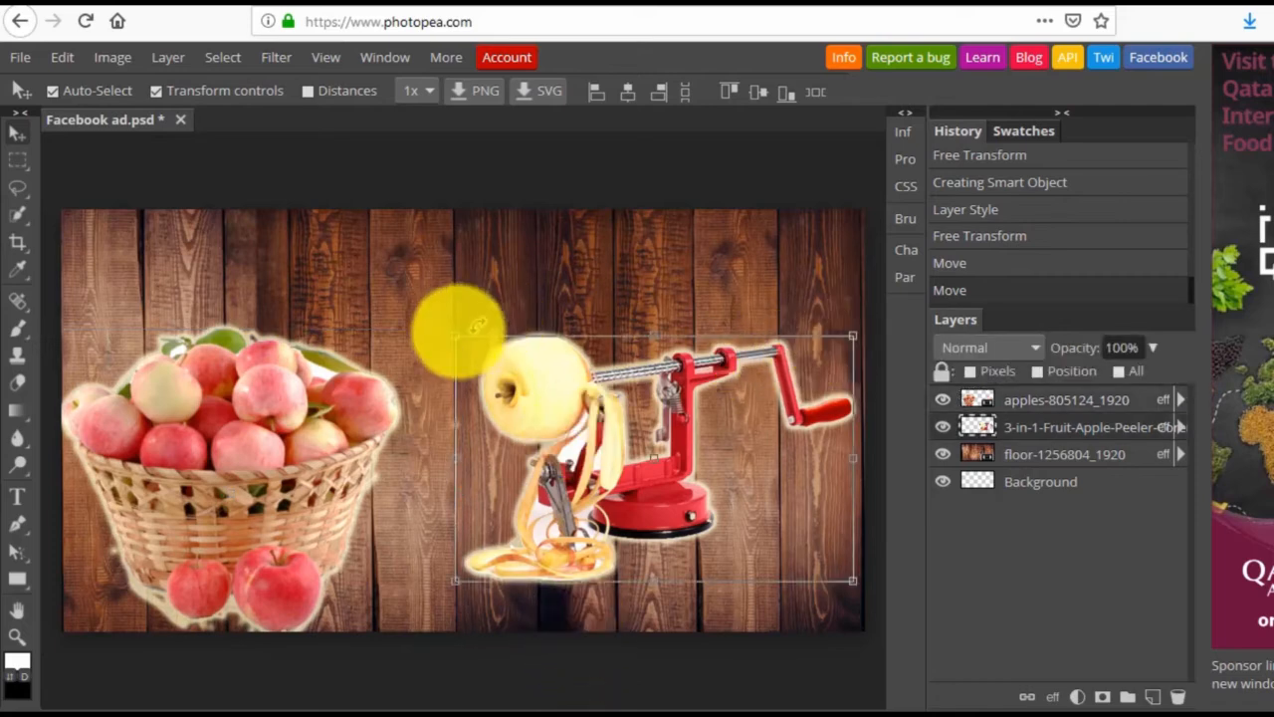
pyautogui.moveTo(449, 339); pyautogui.dragTo(401, 298)
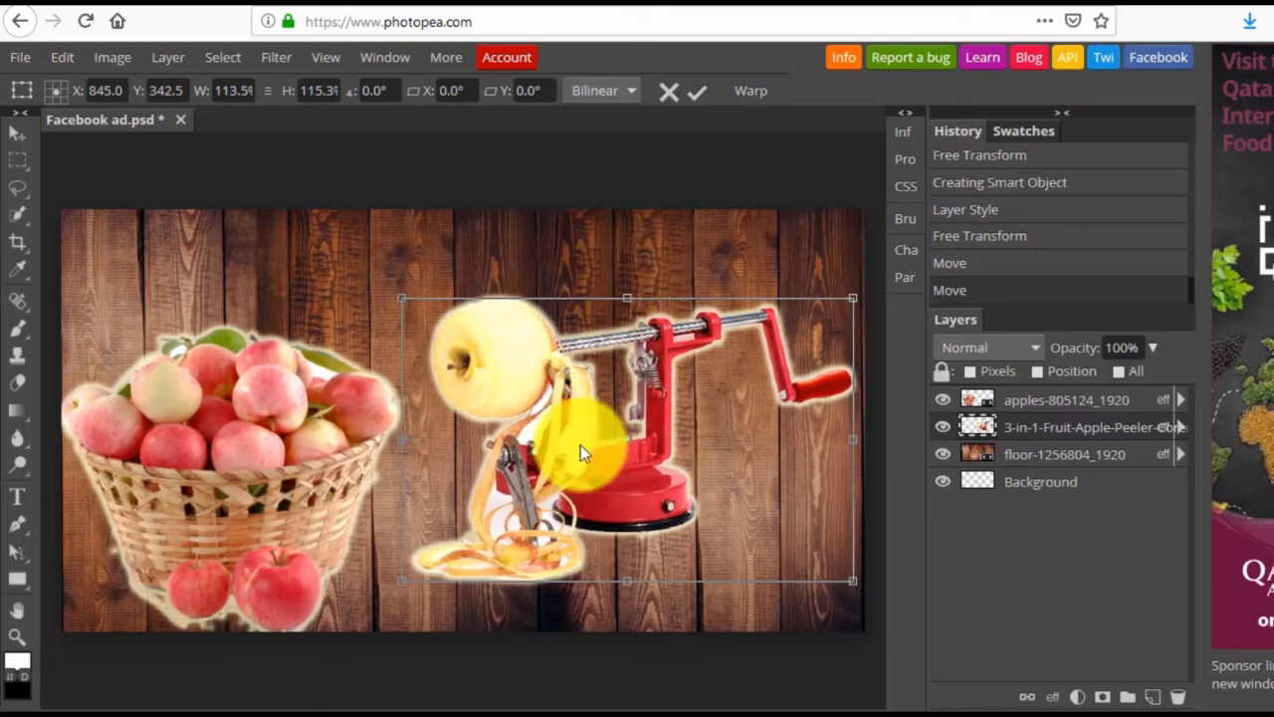
pyautogui.press('Return')
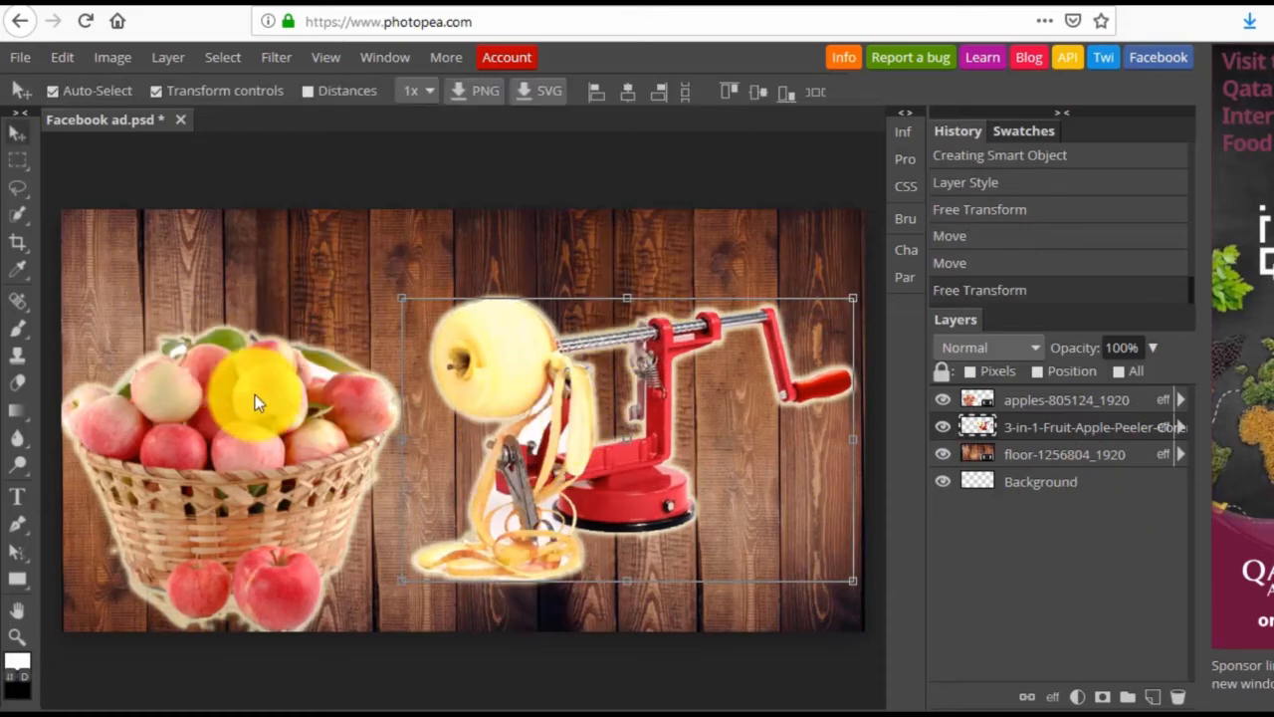
# Step: Draw a rectangle shape as a banner spanning the full width of the canvas along its top edge
pyautogui.rightClick(18, 575)
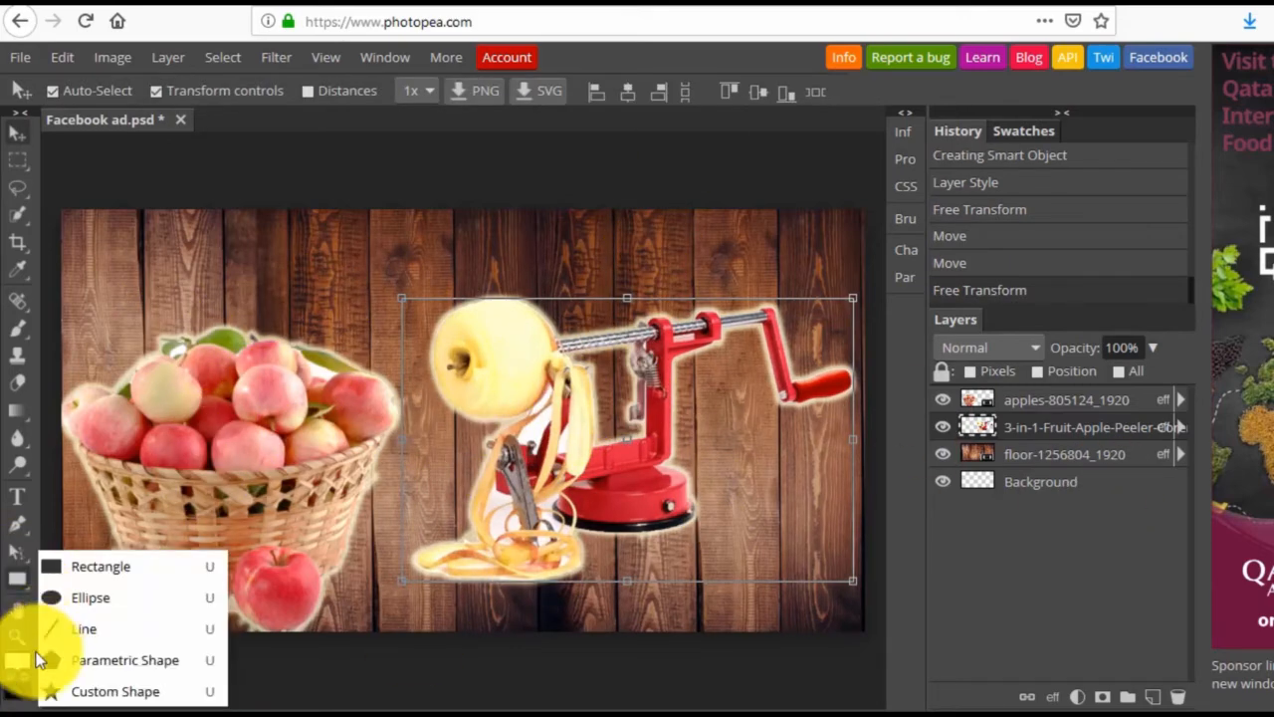
pyautogui.click(34, 663)
pyautogui.rightClick(18, 577)
pyautogui.click(86, 566)
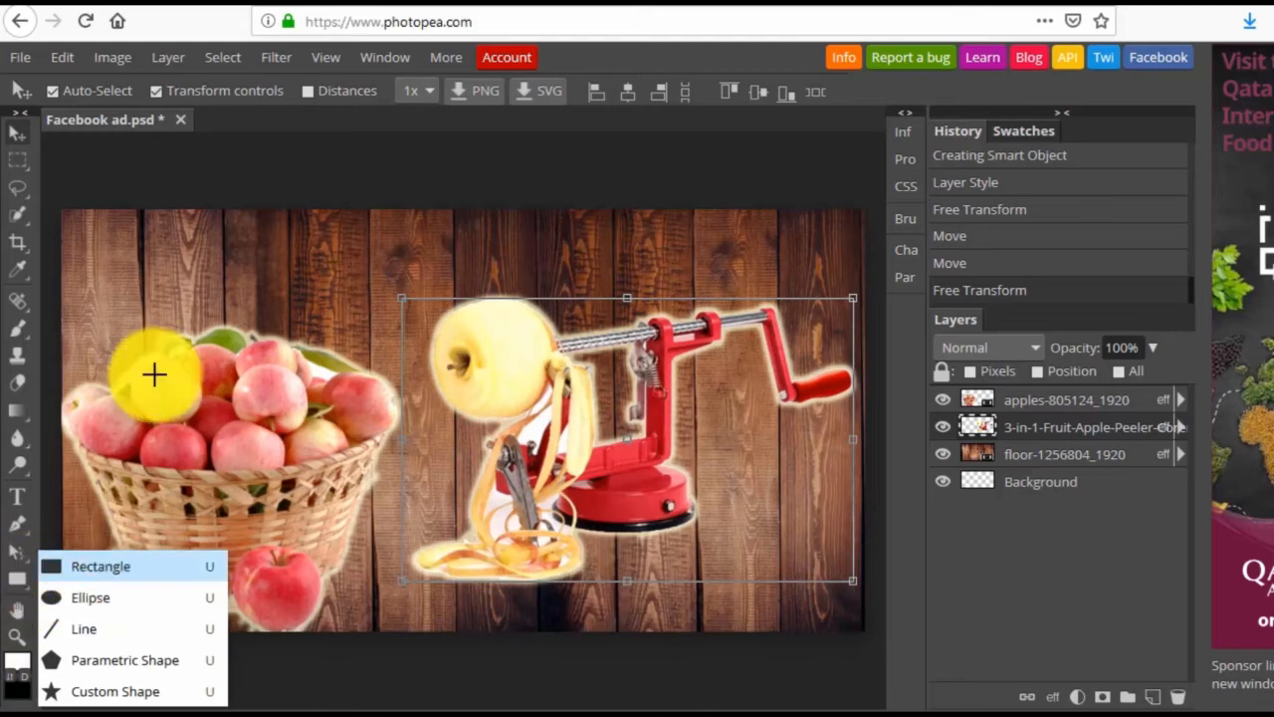
pyautogui.moveTo(57, 207); pyautogui.dragTo(867, 263)
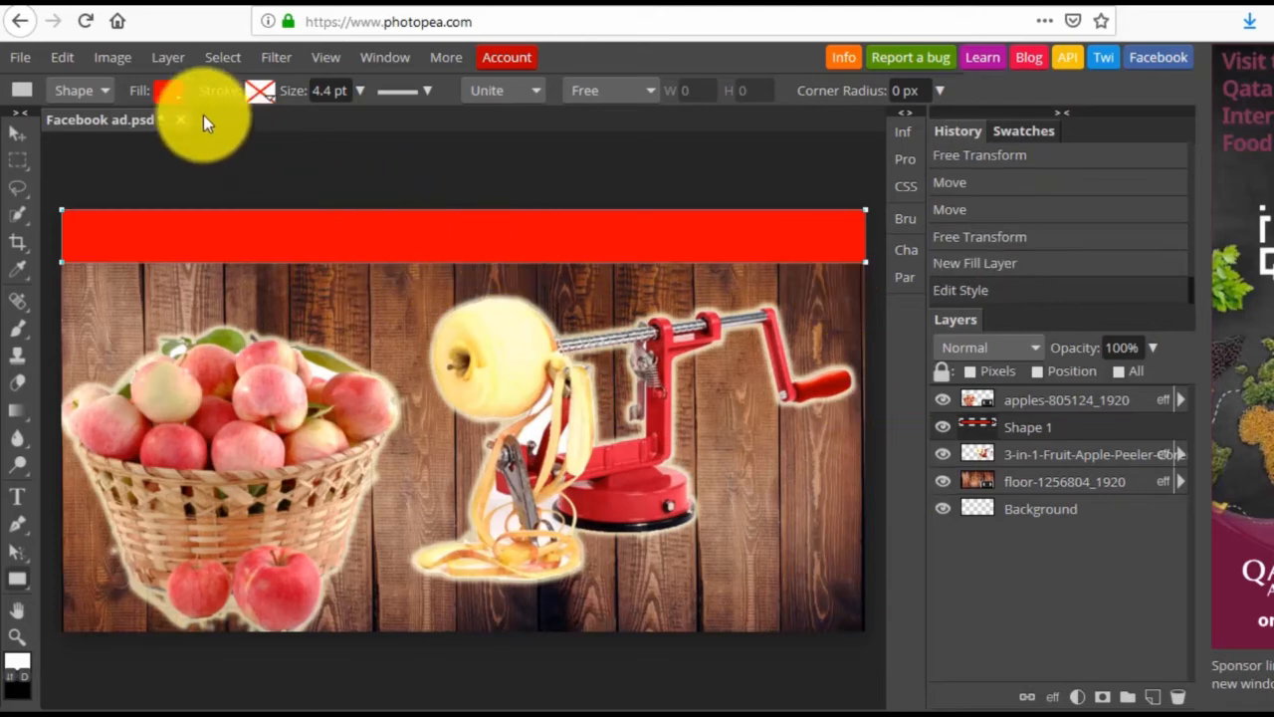
# Step: Change the top banner's solid fill colour to a golden yellow-orange
pyautogui.click(175, 93)
pyautogui.click(187, 176)
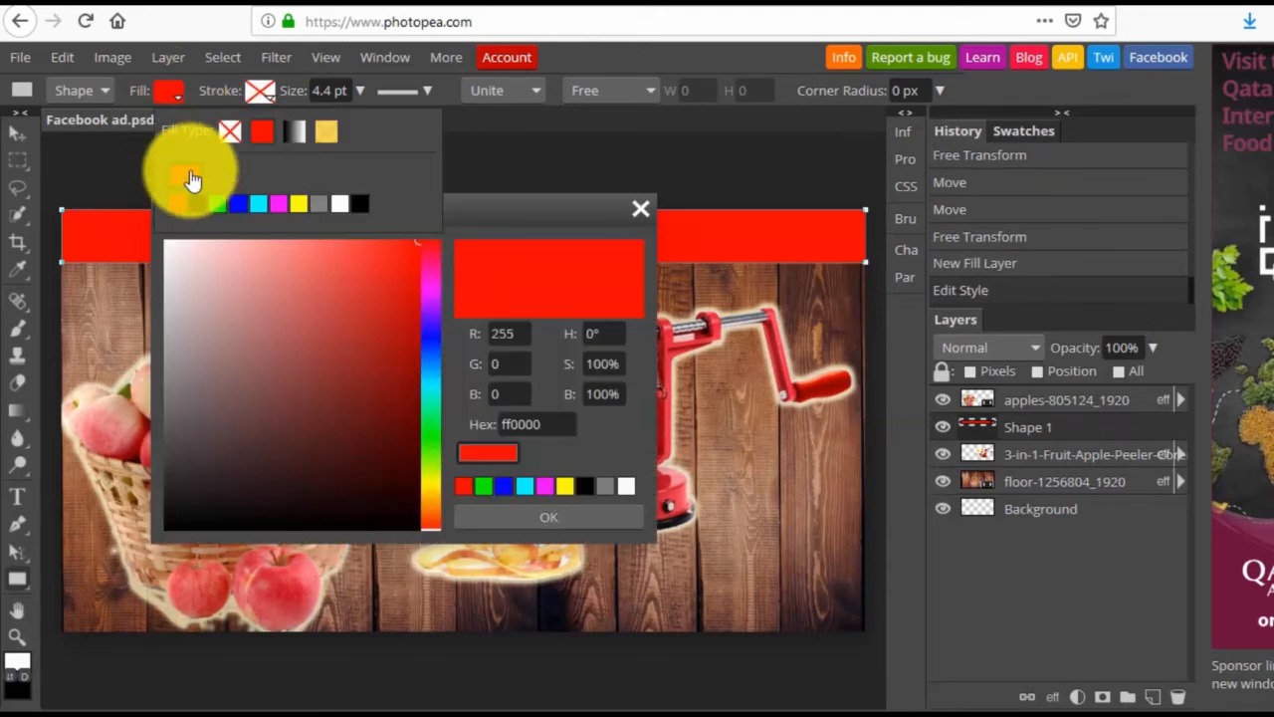
pyautogui.click(426, 481)
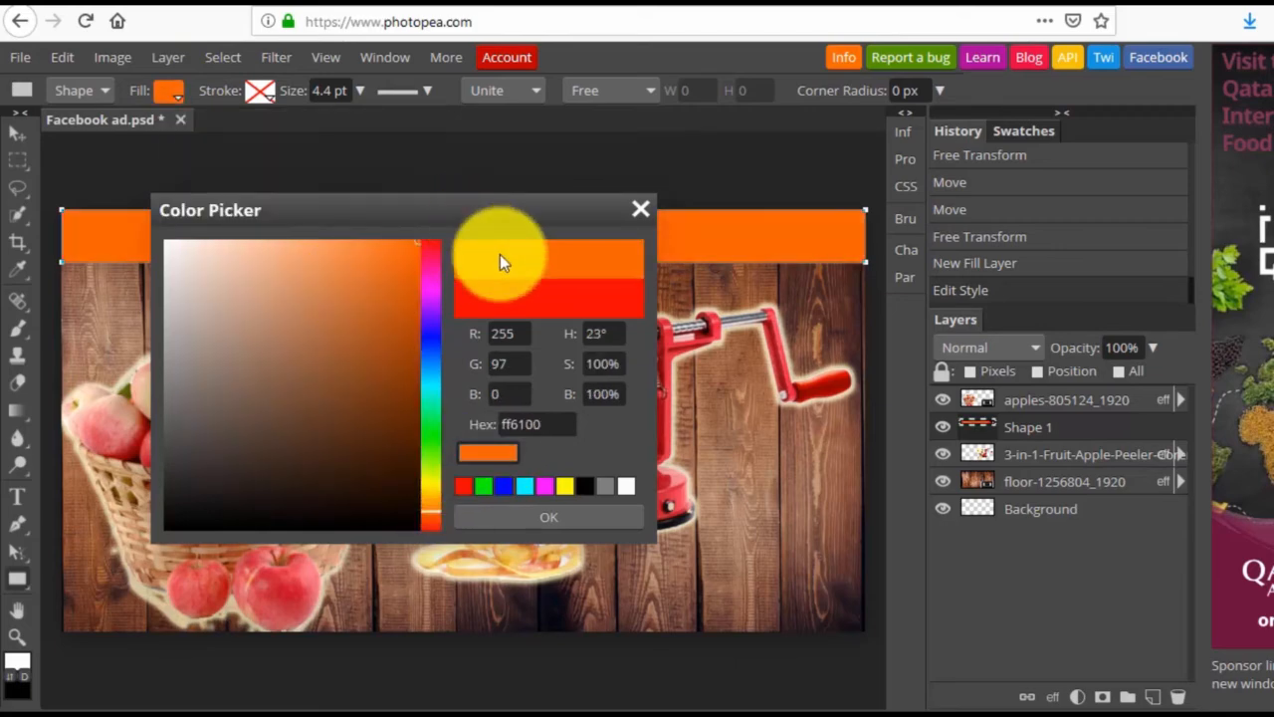
pyautogui.click(509, 517)
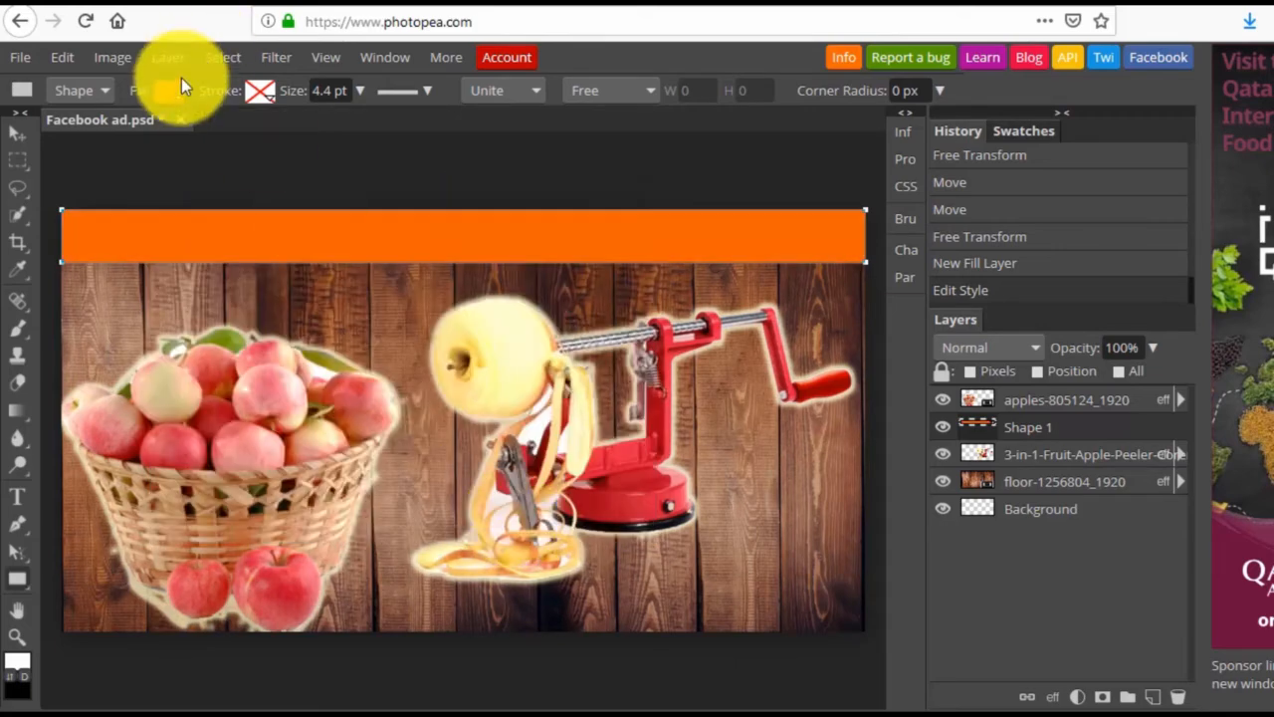
pyautogui.click(175, 92)
pyautogui.click(184, 177)
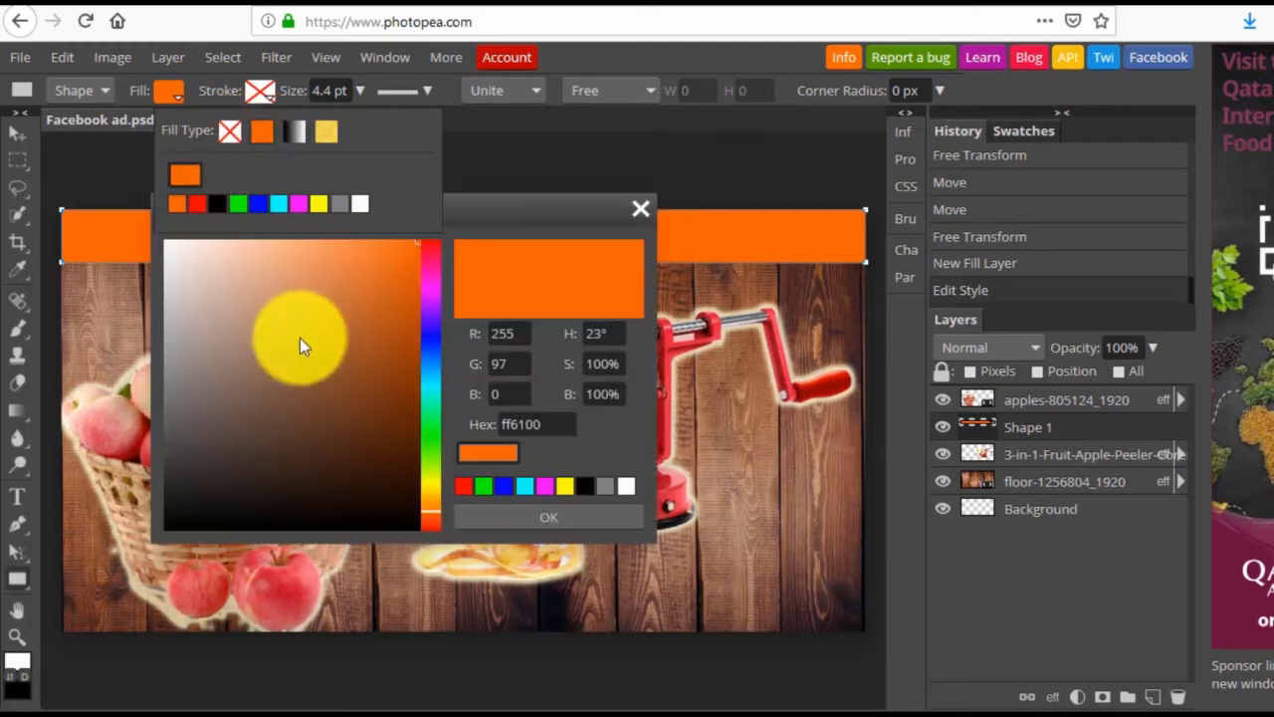
pyautogui.click(359, 253)
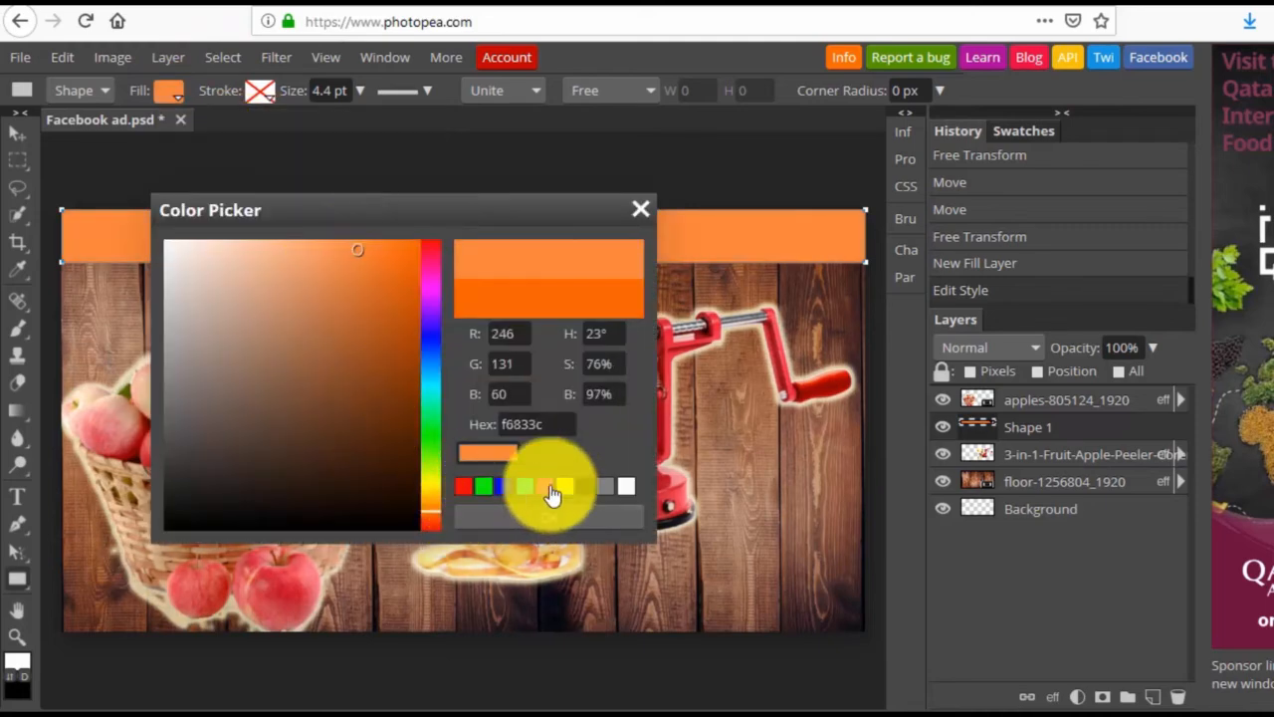
pyautogui.moveTo(431, 486); pyautogui.dragTo(544, 520)
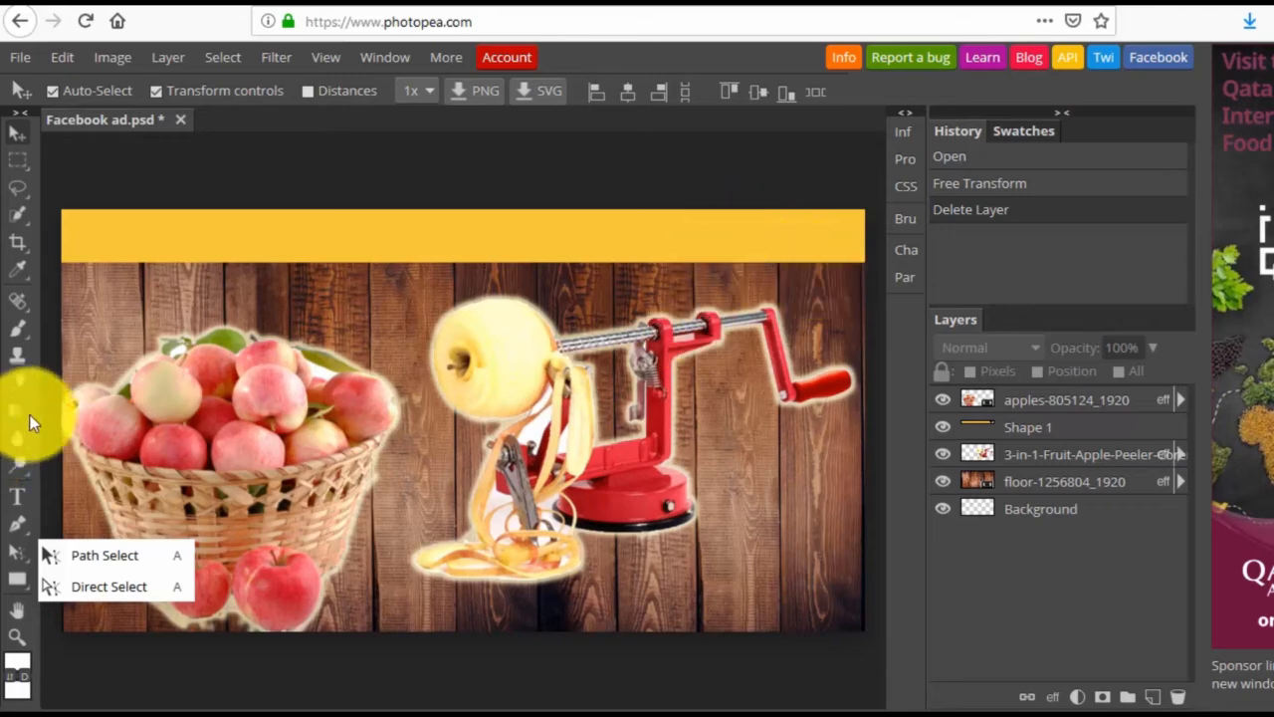
# Step: Add the text "FREE Shipping" in a text box on the yellow banner and colour it white
pyautogui.click(14, 495)
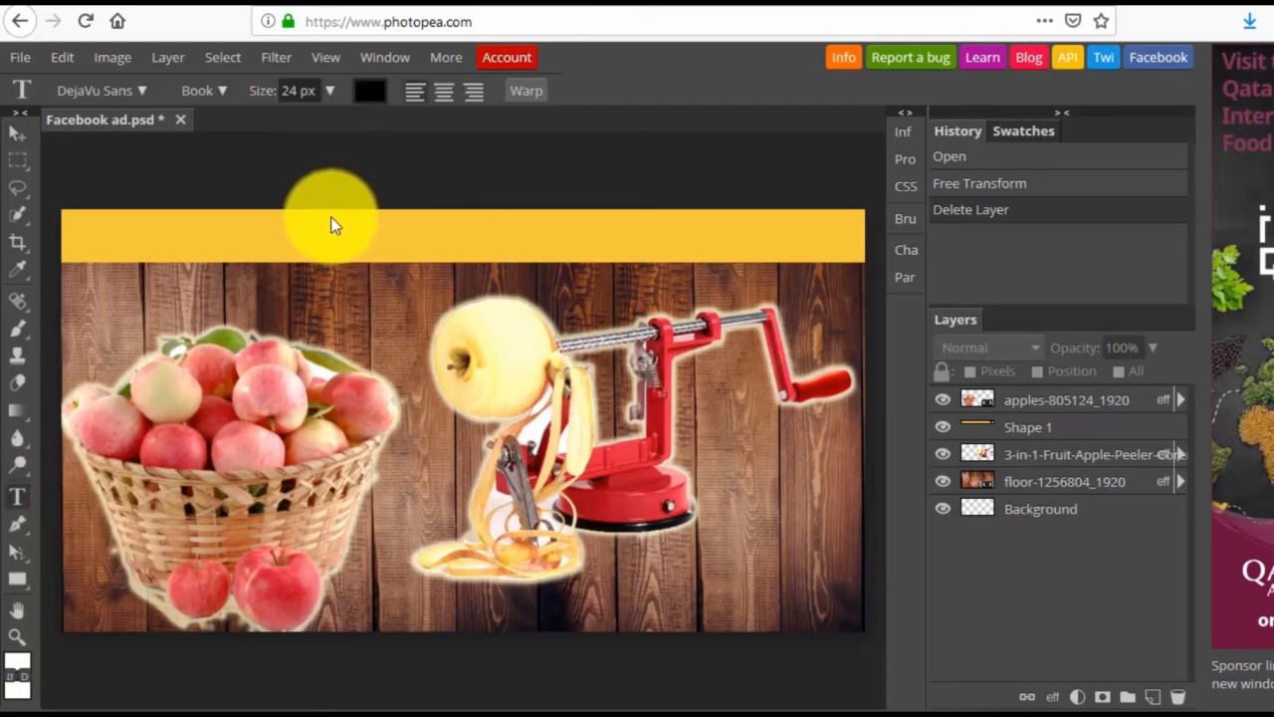
pyautogui.moveTo(330, 217); pyautogui.dragTo(559, 259)
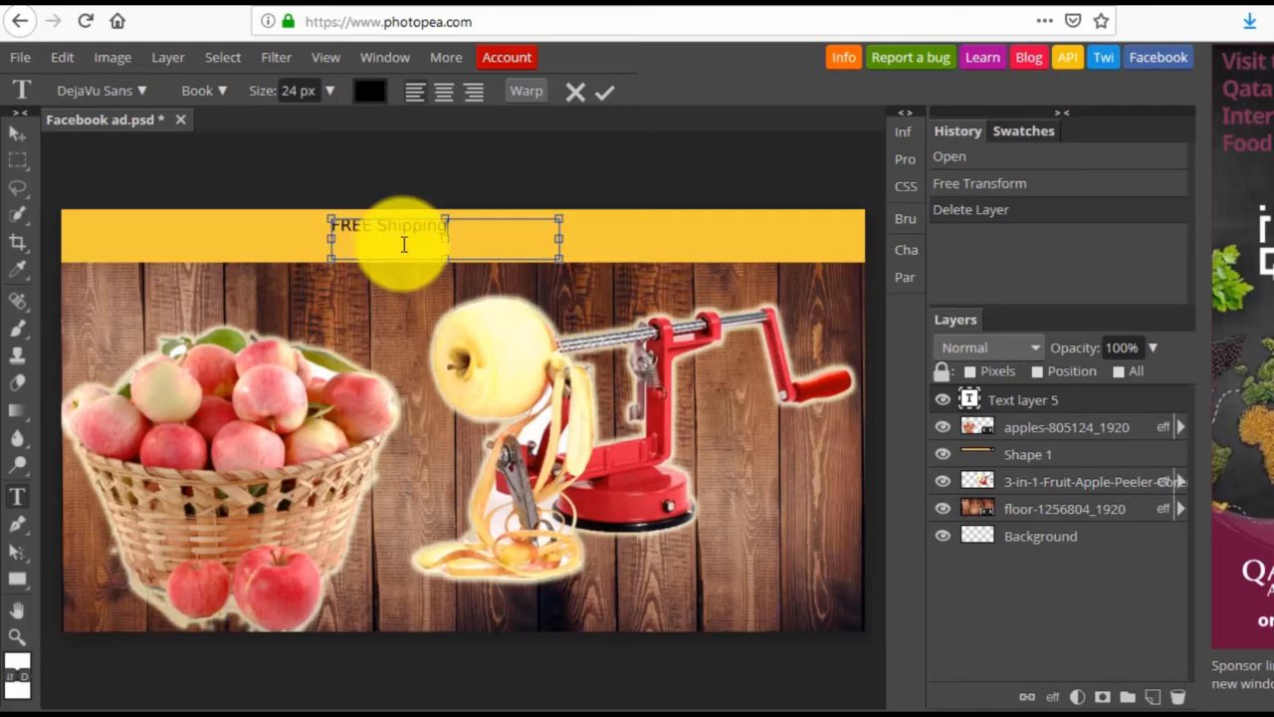
pyautogui.hotkey('ctrl', 'a')
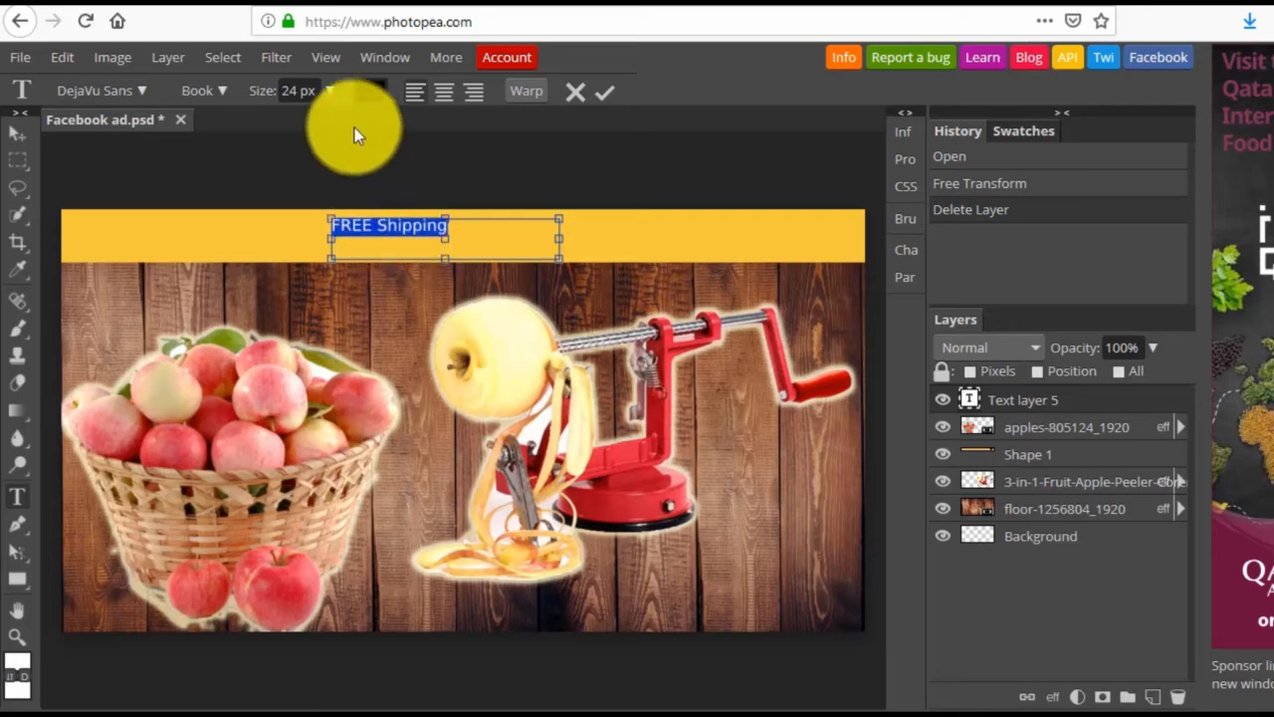
pyautogui.click(370, 92)
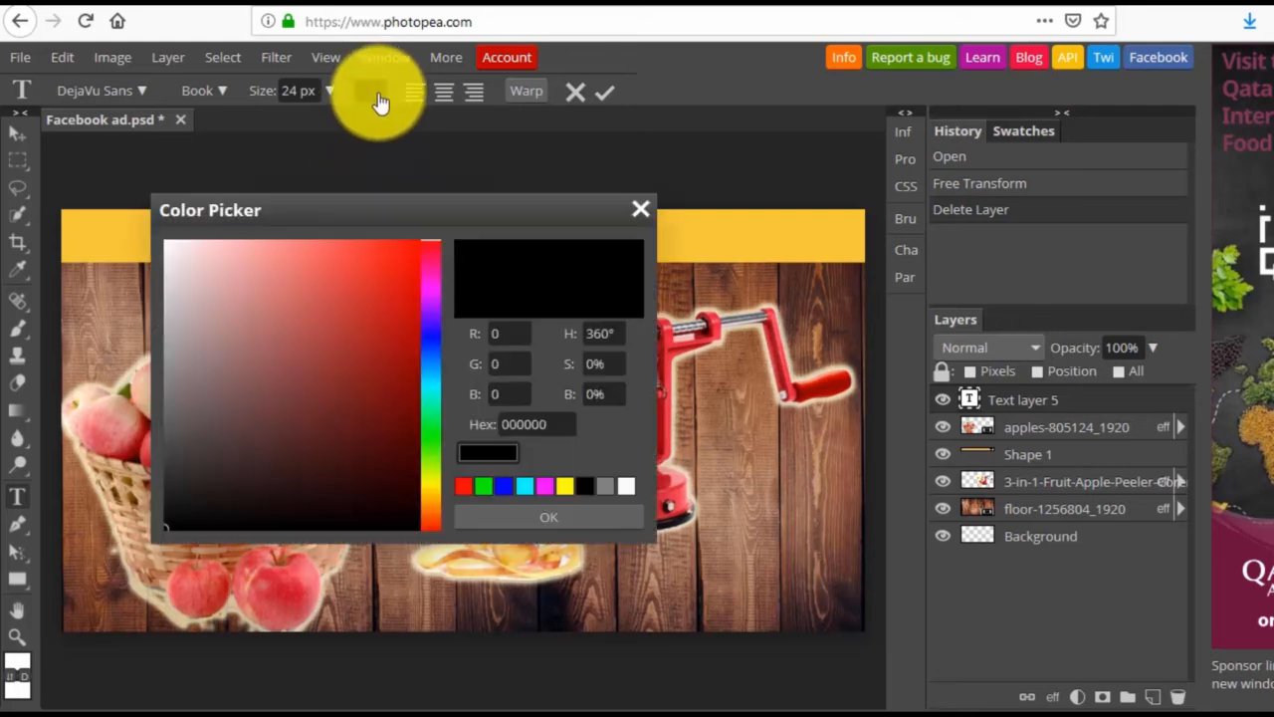
pyautogui.click(625, 486)
pyautogui.click(589, 518)
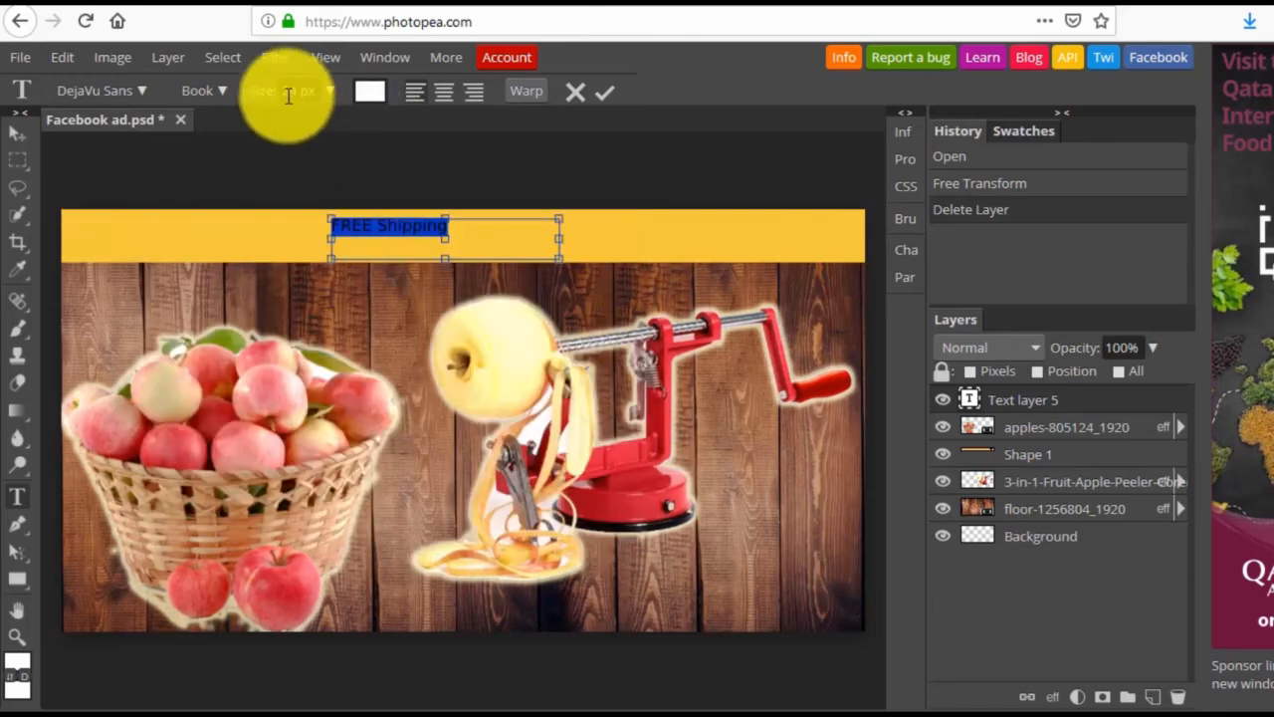
# Step: Set the banner text size to 70 px and widen its text box so the words fit on one line
pyautogui.moveTo(295, 92); pyautogui.dragTo(252, 91)
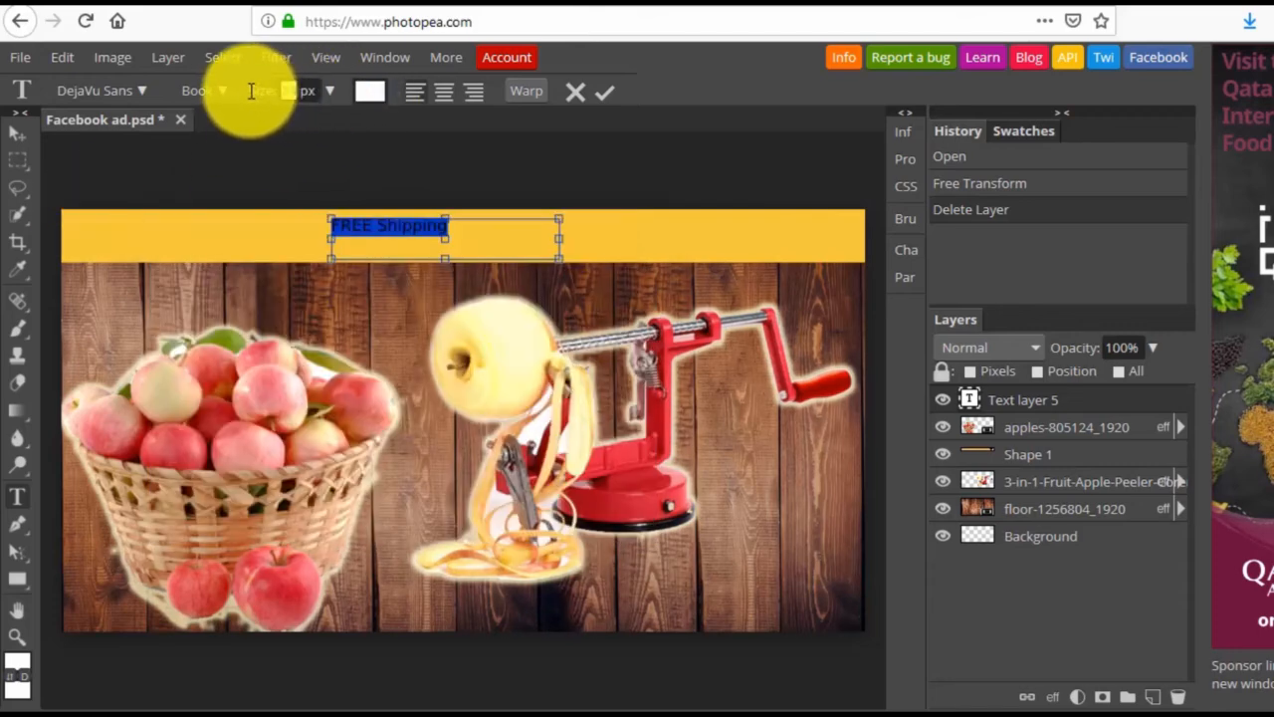
pyautogui.write('70')
pyautogui.press('Return')
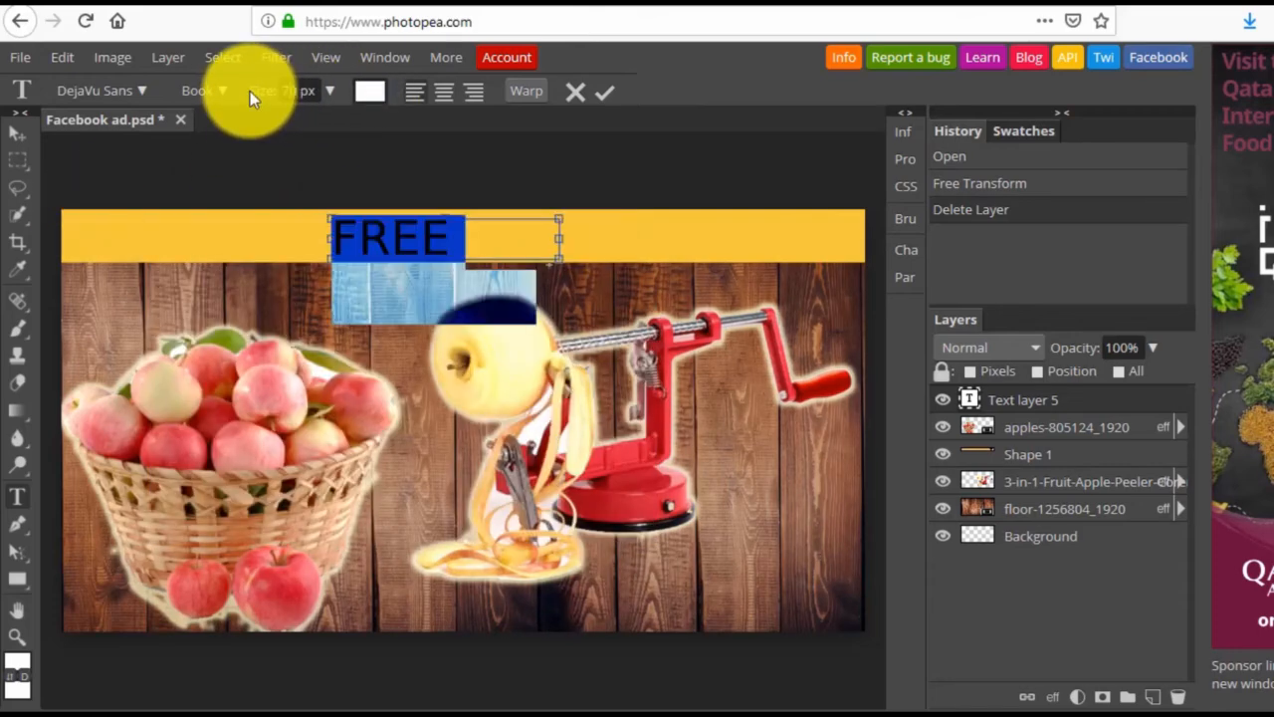
pyautogui.moveTo(558, 238); pyautogui.dragTo(706, 237)
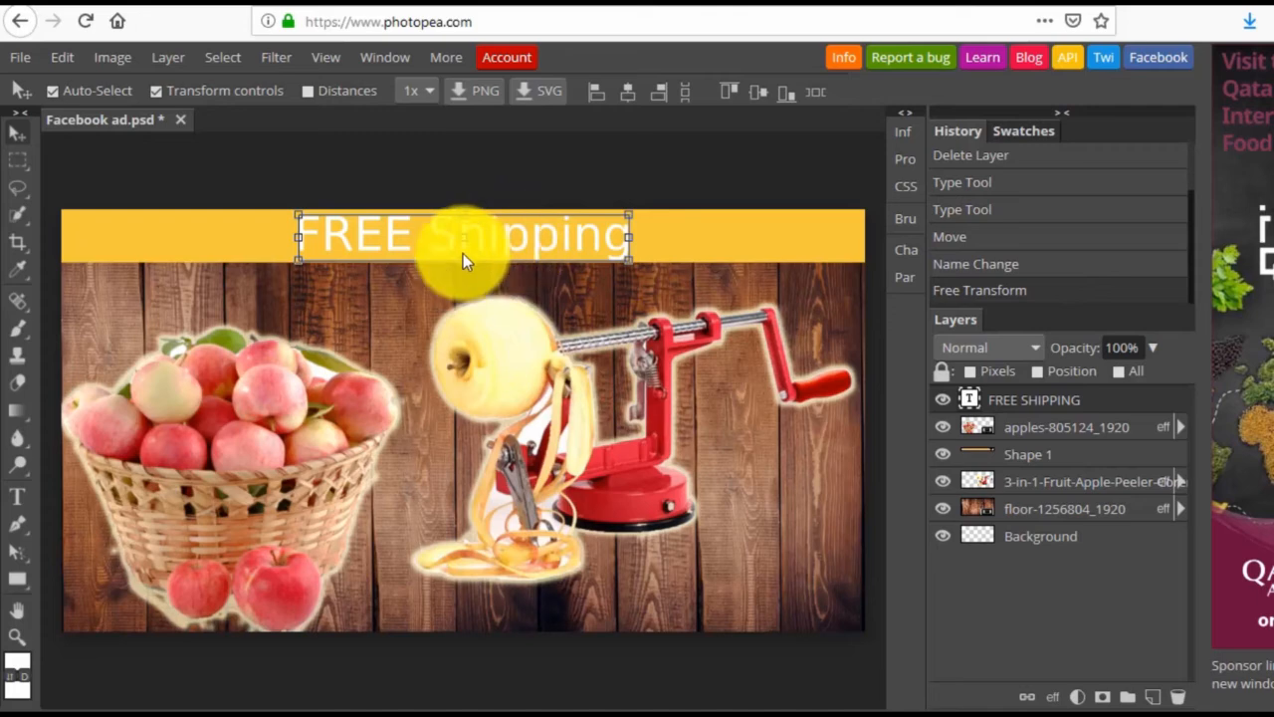
# Step: Save the ad as a PSD, download the file "Facebook ad.psd" and deselect the text layer
pyautogui.click(18, 59)
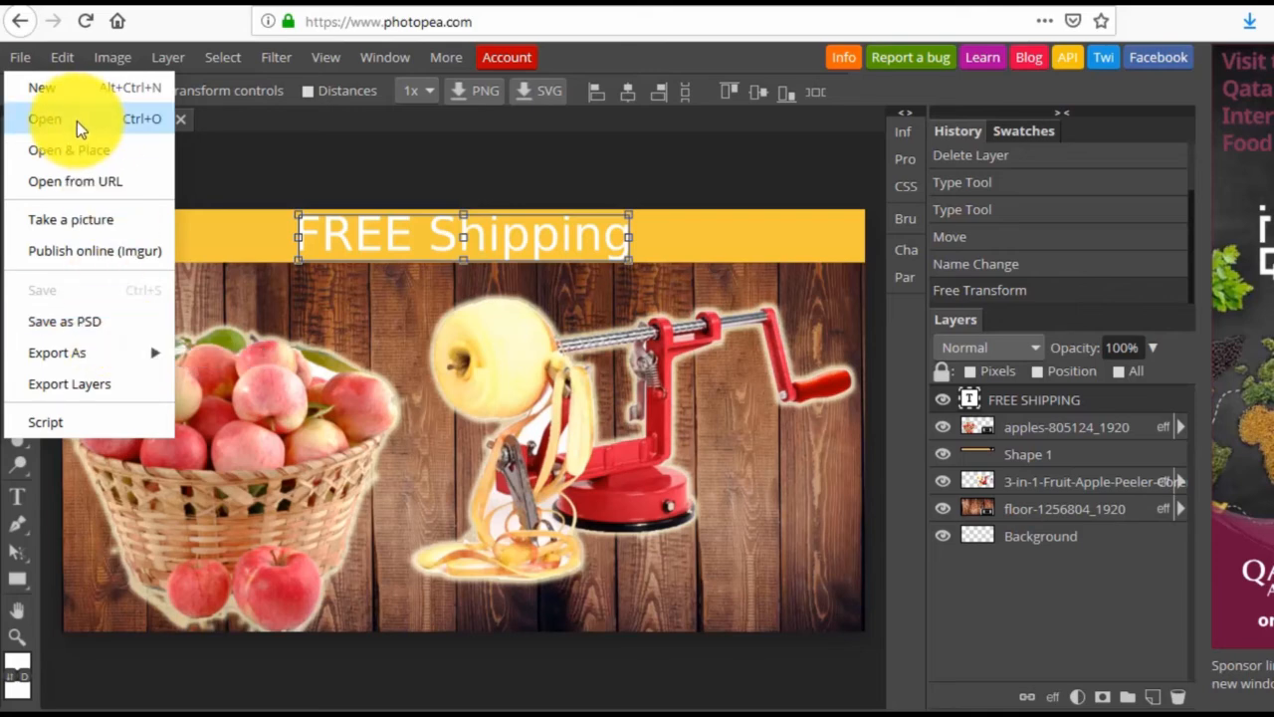
pyautogui.click(83, 323)
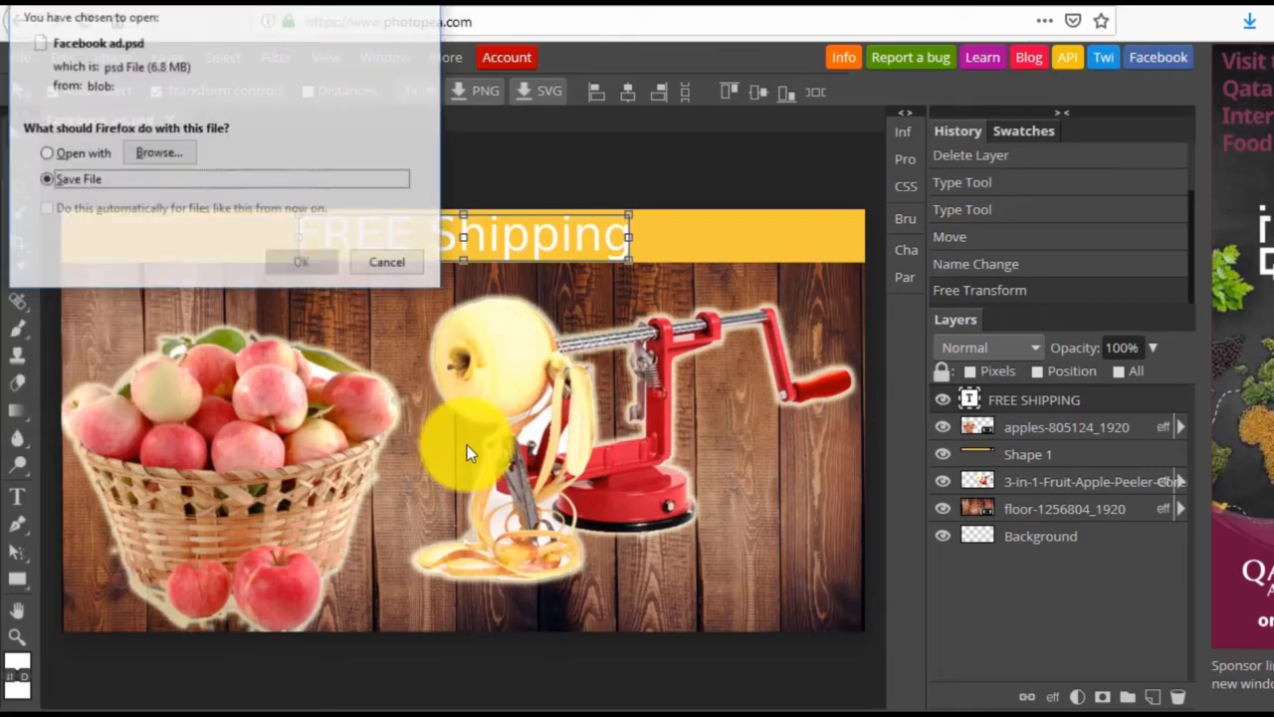
pyautogui.click(298, 263)
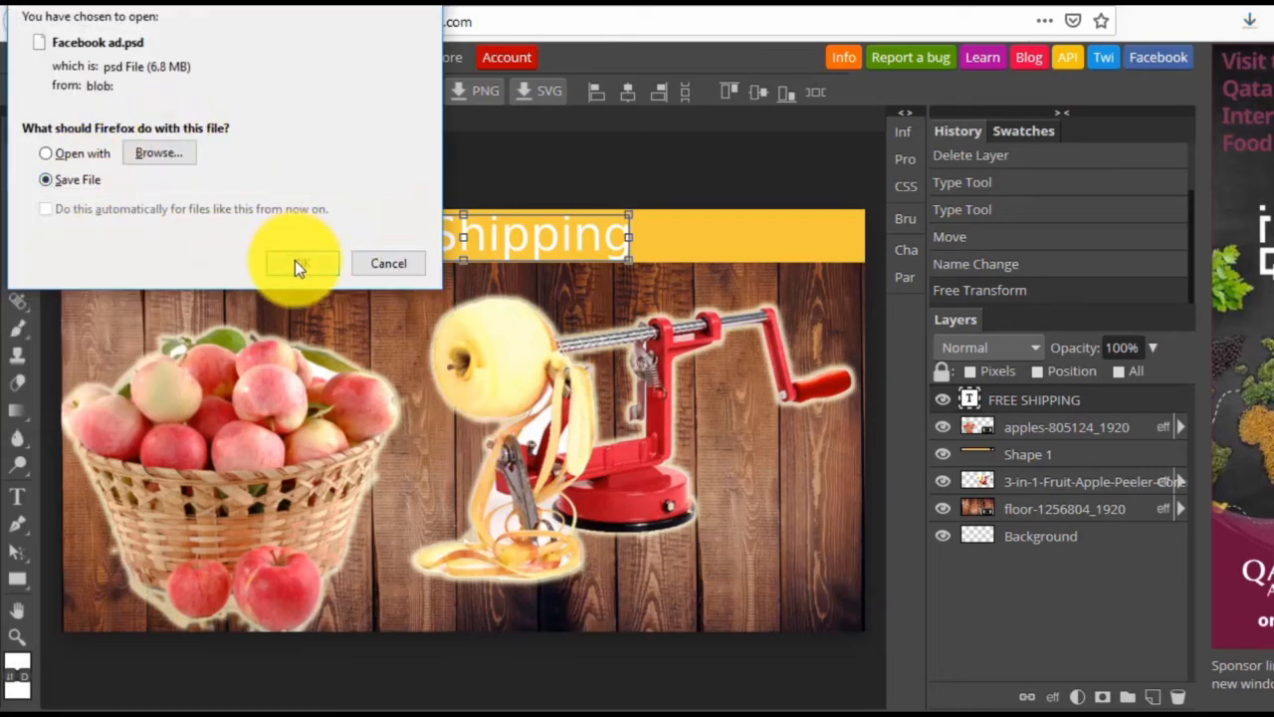
pyautogui.click(94, 159)
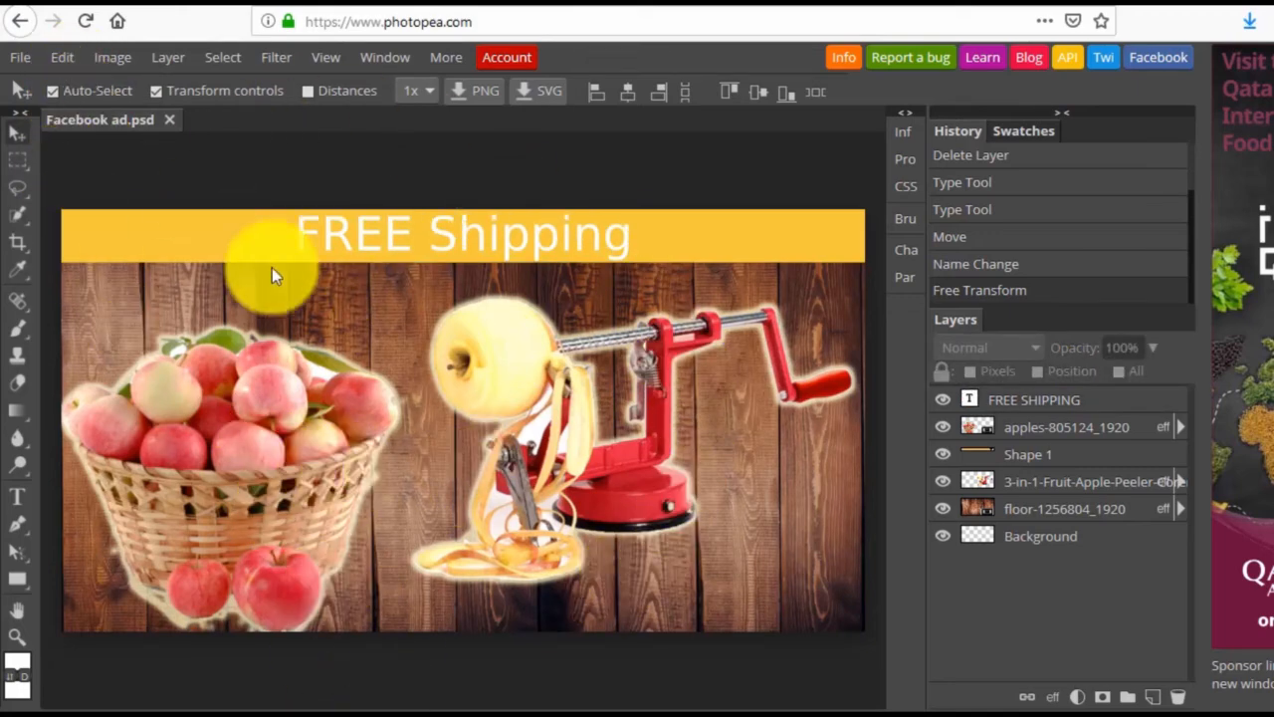
# Step: Open the saved file "Facebook ad(1).psd" from the Downloads folder and deselect its text layer
pyautogui.click(22, 58)
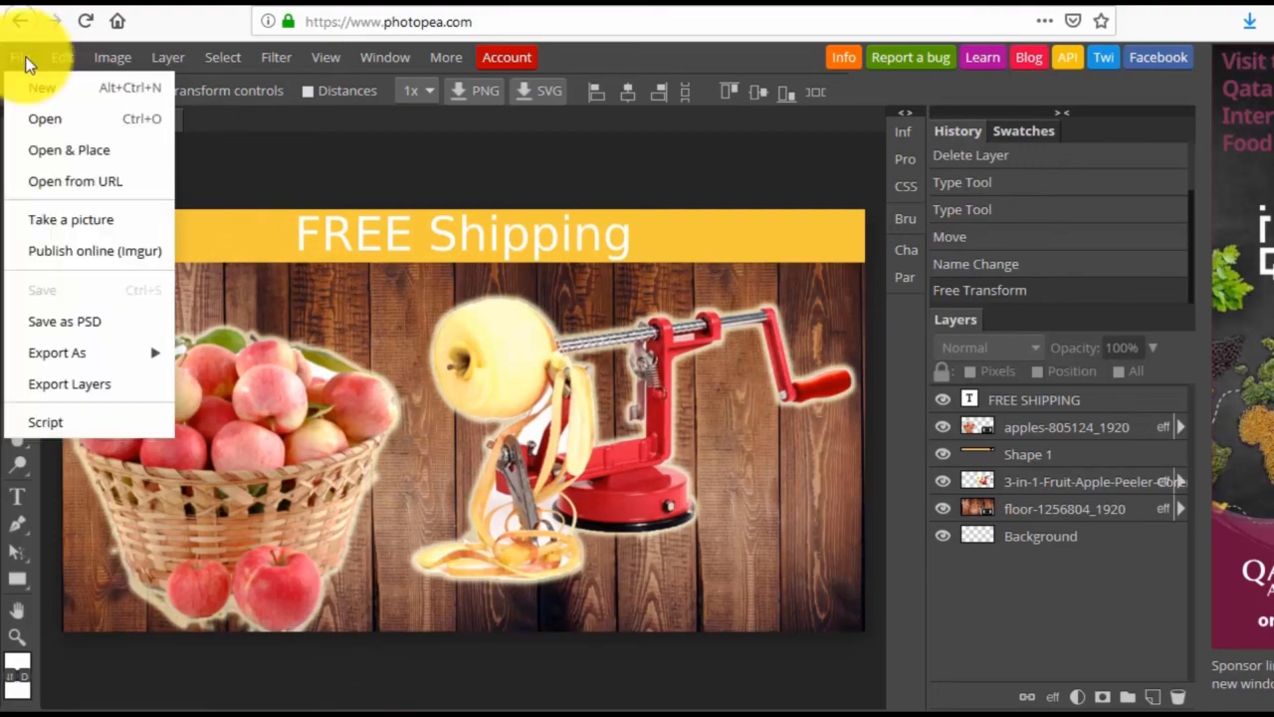
pyautogui.click(38, 118)
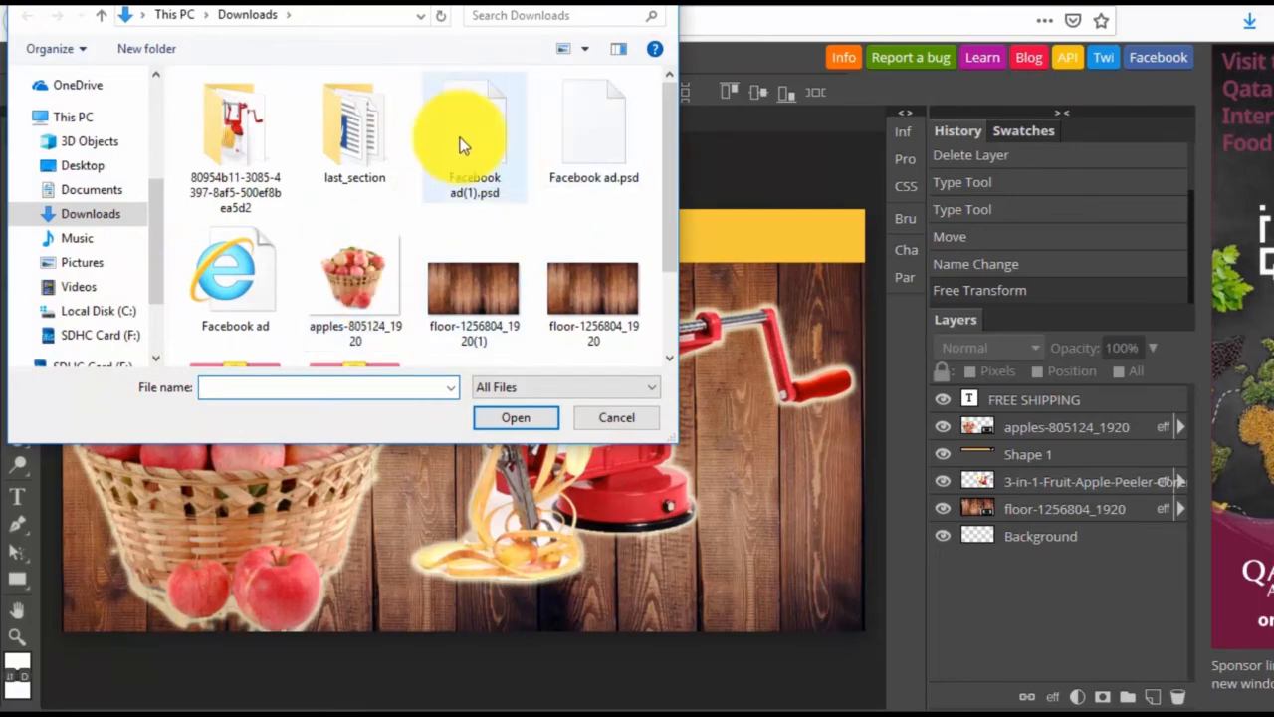
pyautogui.doubleClick(476, 130)
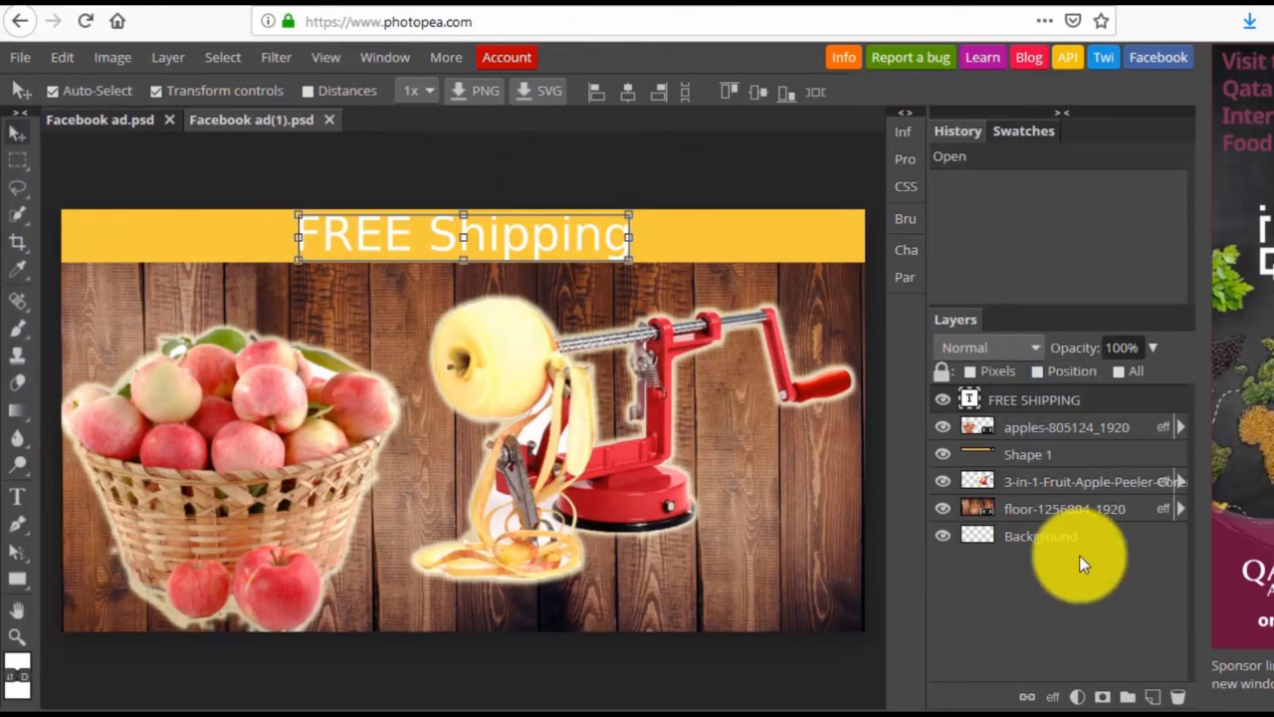
pyautogui.click(373, 159)
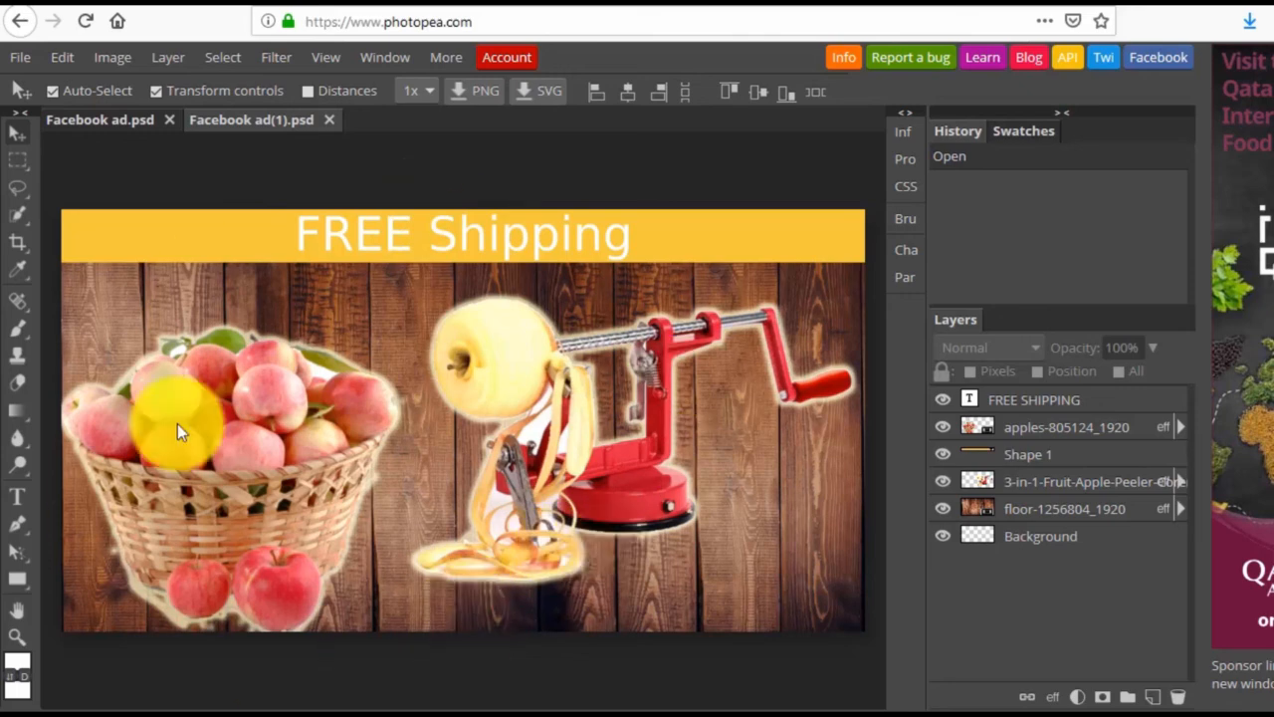
# Step: Export the ad as a JPG at 100% quality and save the file "Facebook ad(1).jpg"
pyautogui.click(16, 57)
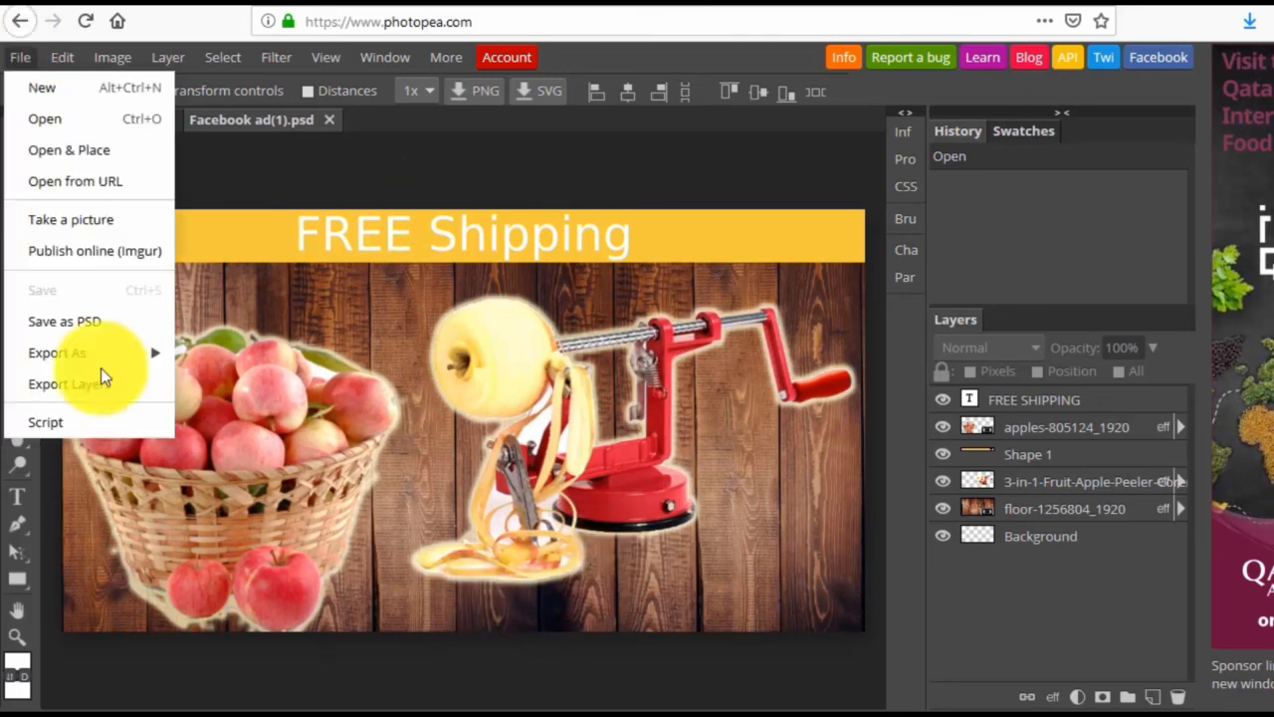
pyautogui.moveTo(124, 358)
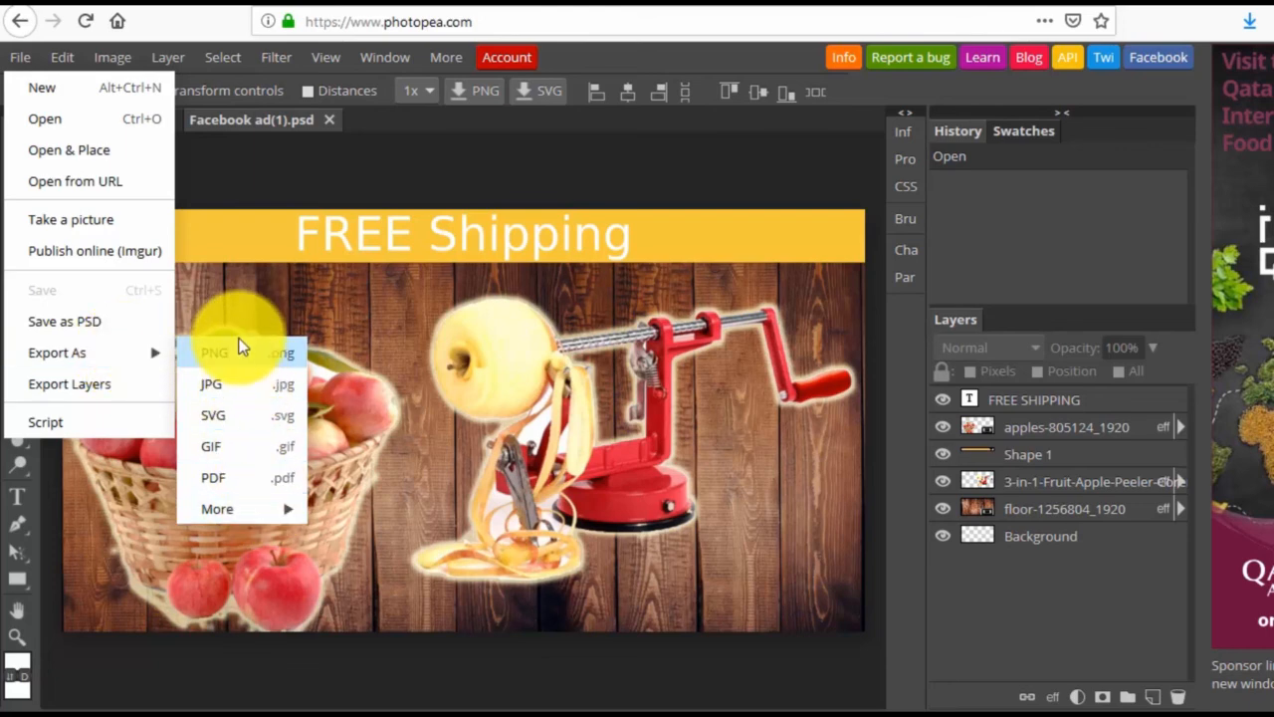
pyautogui.click(225, 391)
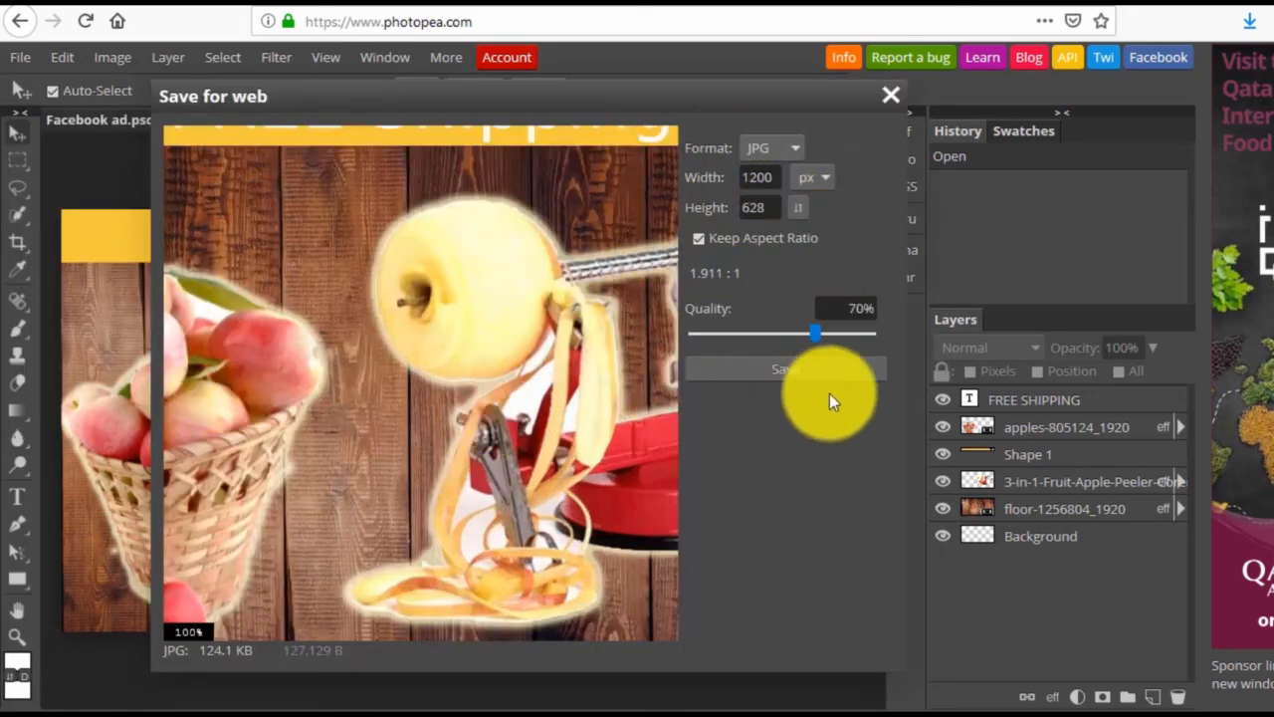
pyautogui.moveTo(826, 331); pyautogui.dragTo(908, 341)
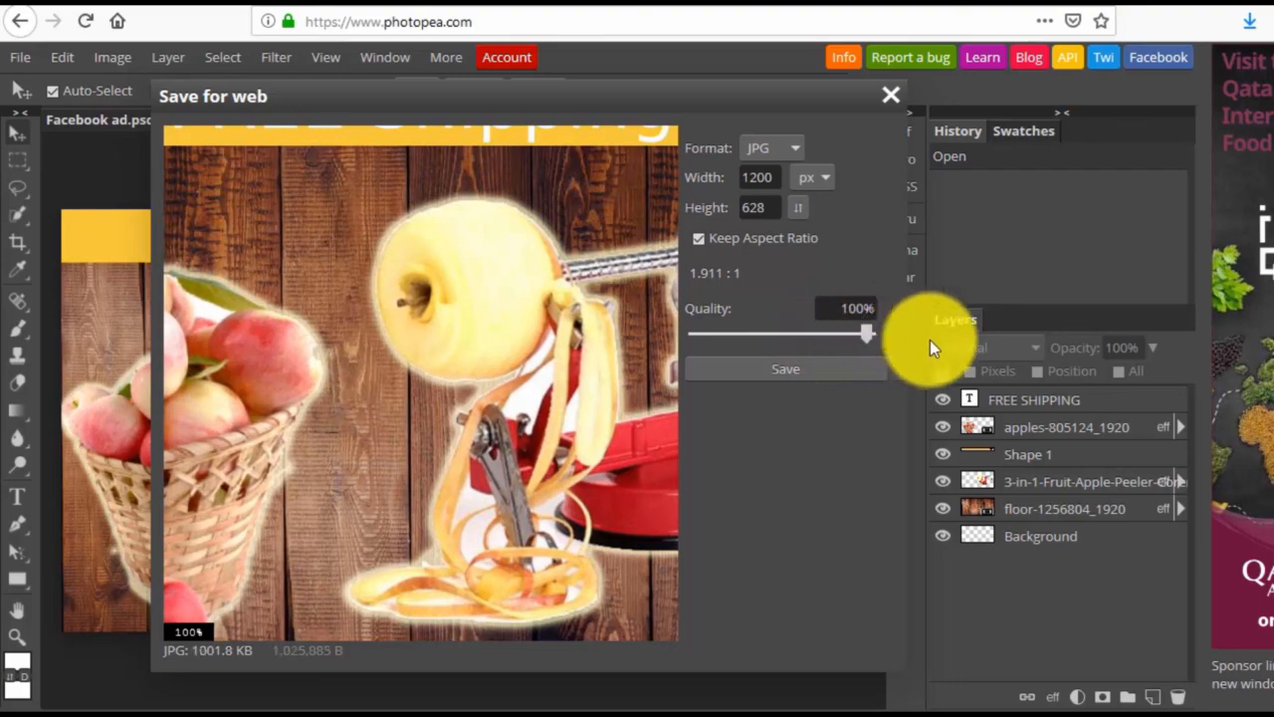
pyautogui.click(760, 368)
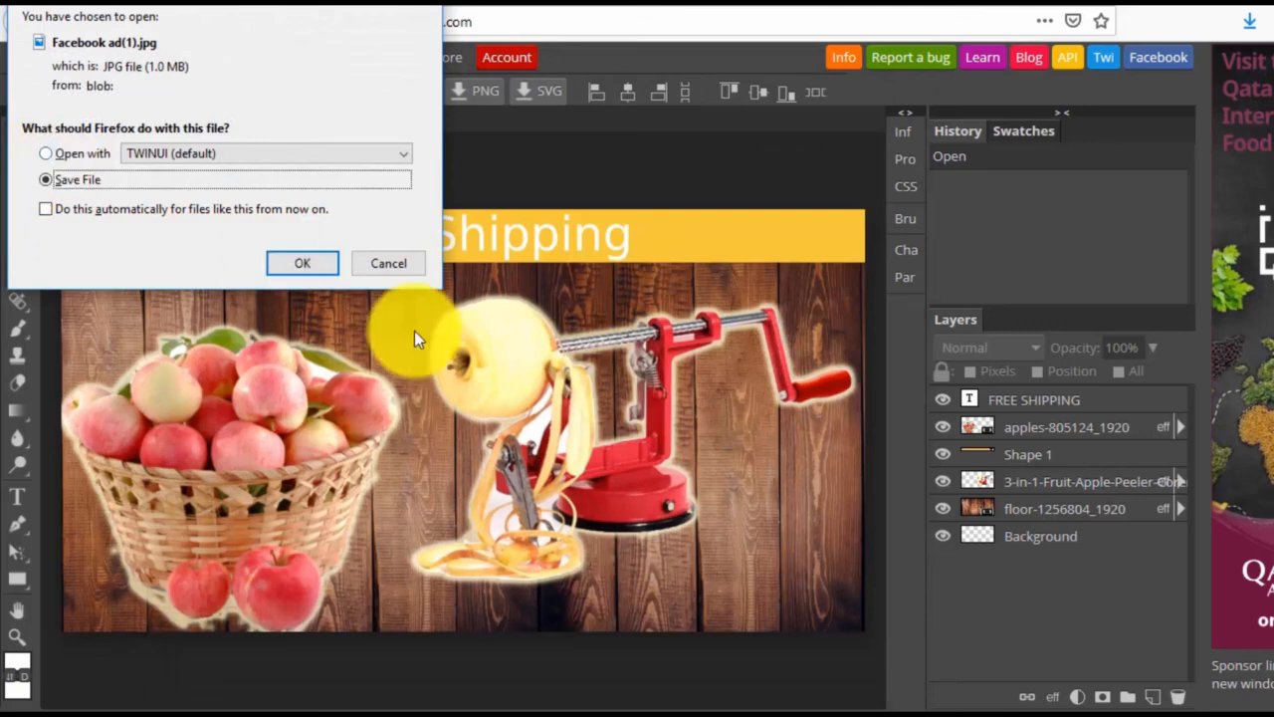
pyautogui.click(306, 263)
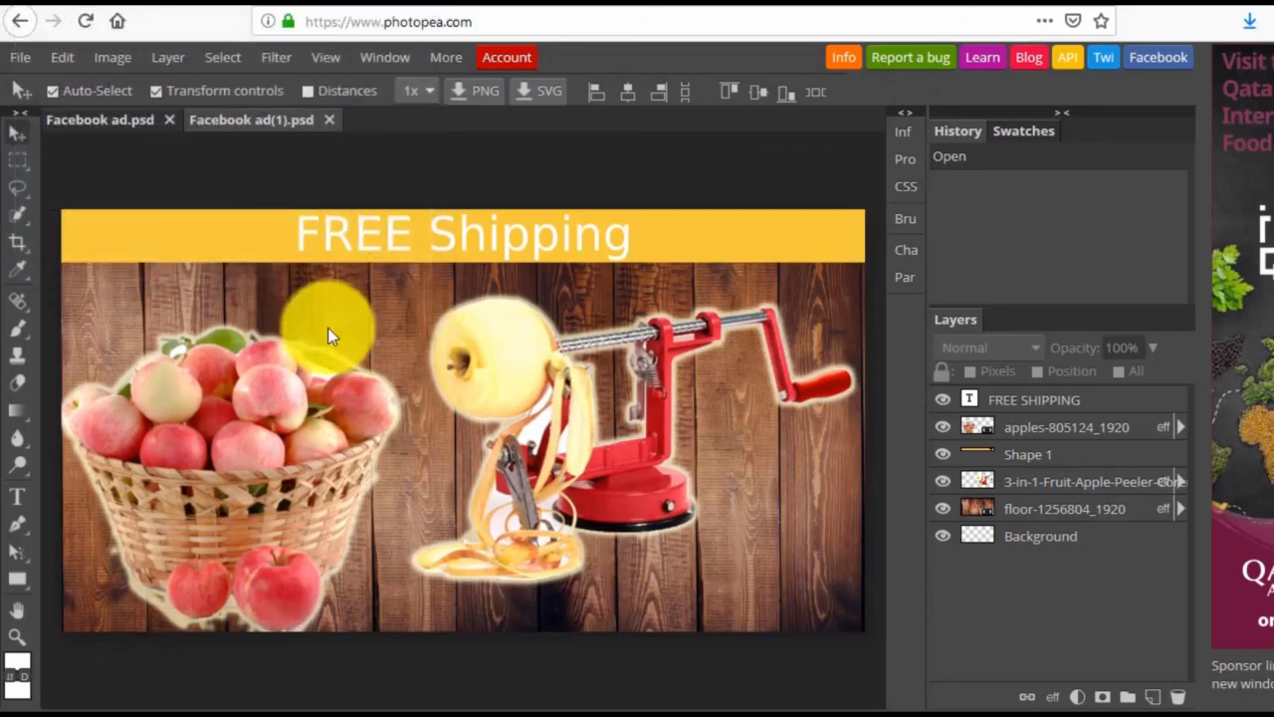